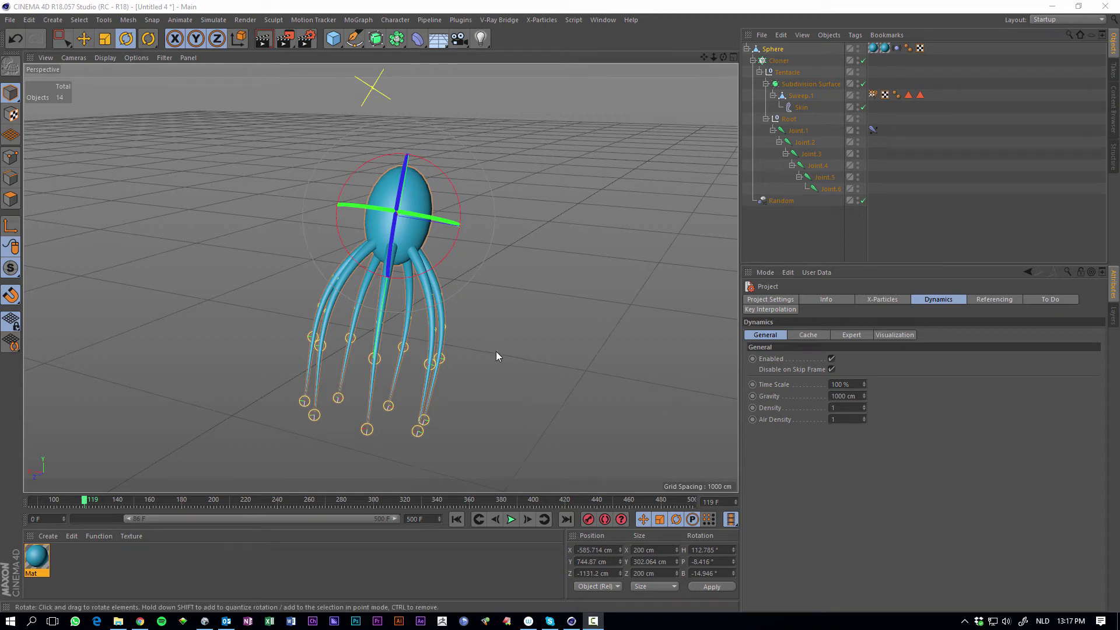
Step: Play the octopus simulation and move and rotate the sphere during playback to examine how the tentacles follow it, and stop playback
{"action": "left_click_drag", "start_coordinate": [483, 302], "coordinate": [323, 244], "text": "alt"}
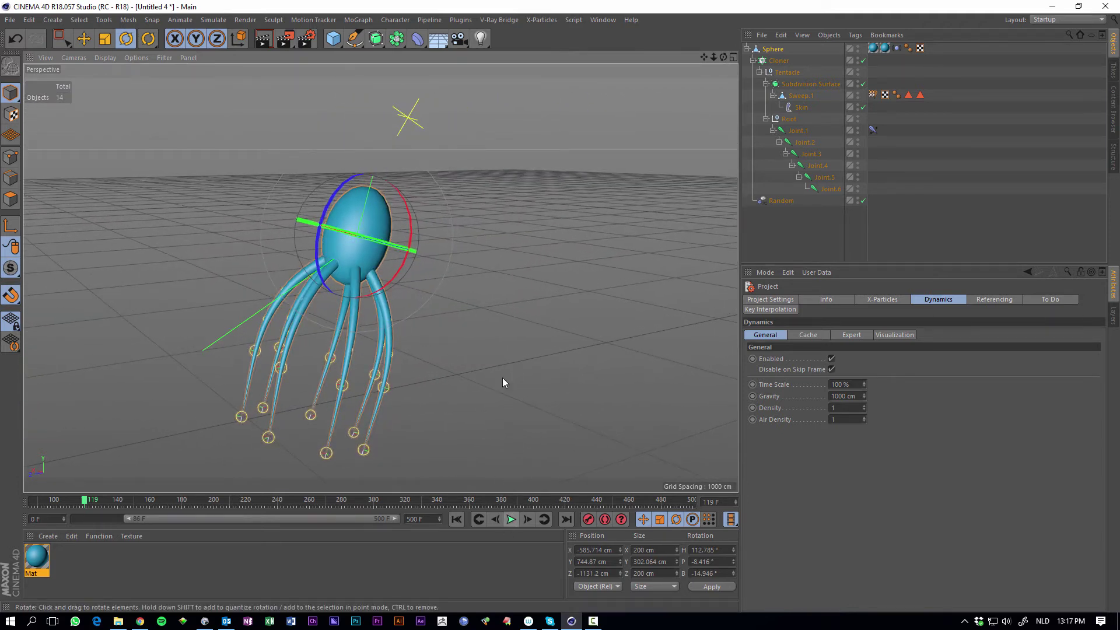
{"action": "left_click", "coordinate": [514, 519]}
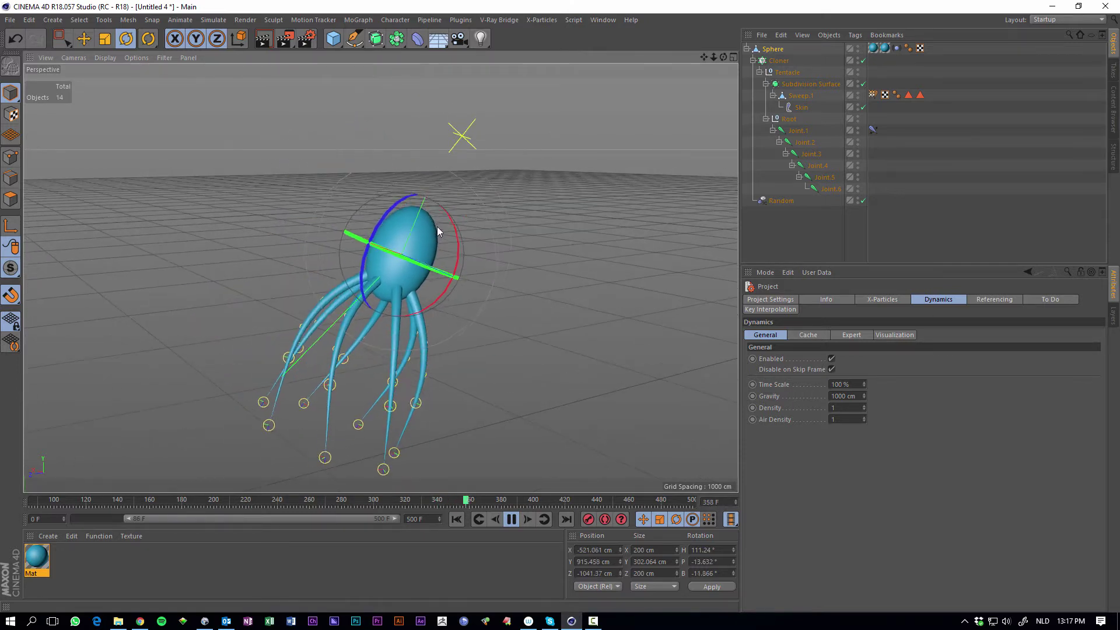
{"action": "left_click_drag", "start_coordinate": [417, 249], "coordinate": [348, 205], "text": "alt"}
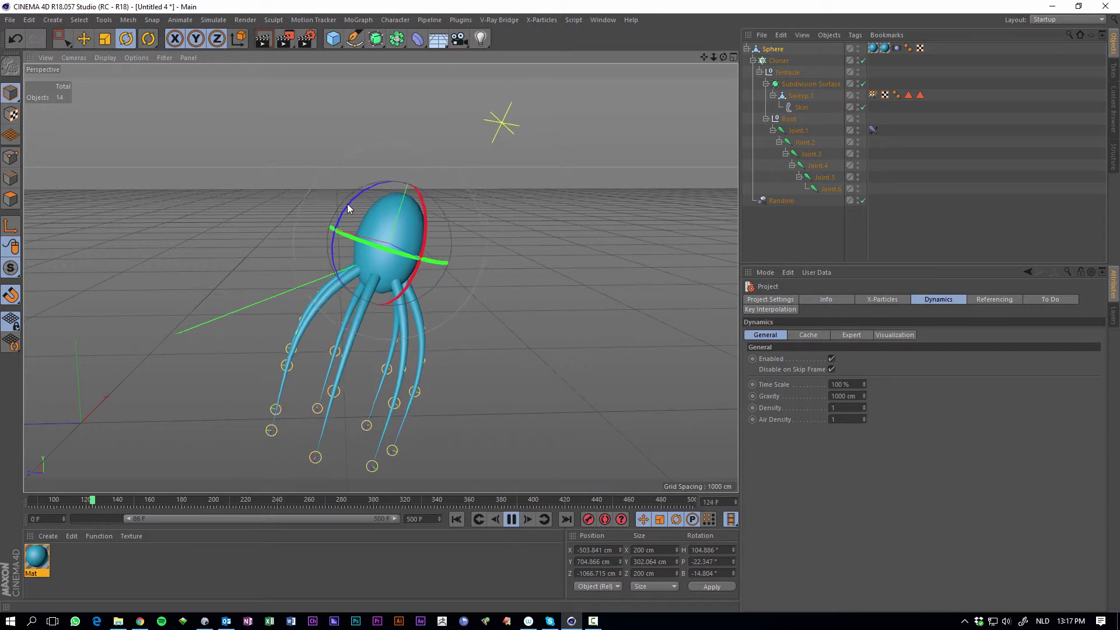
{"action": "key", "text": "e"}
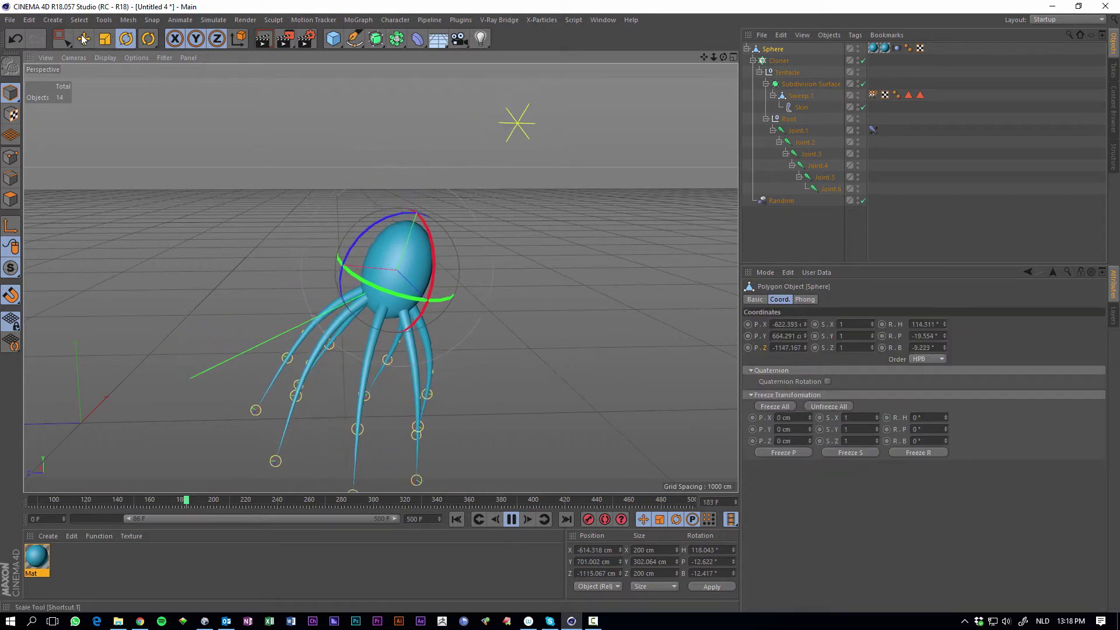
{"action": "left_click_drag", "start_coordinate": [426, 175], "coordinate": [467, 29]}
{"action": "left_click", "coordinate": [126, 39]}
{"action": "left_click_drag", "start_coordinate": [399, 114], "coordinate": [500, 248]}
{"action": "left_click", "coordinate": [84, 39]}
{"action": "key", "text": "e"}
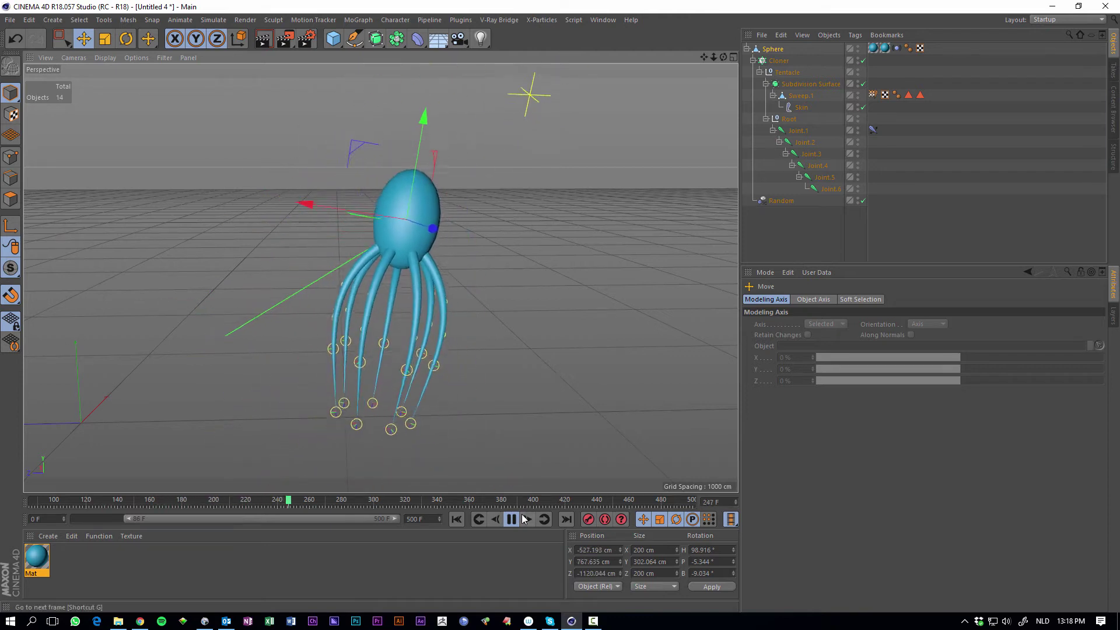
{"action": "left_click", "coordinate": [511, 520]}
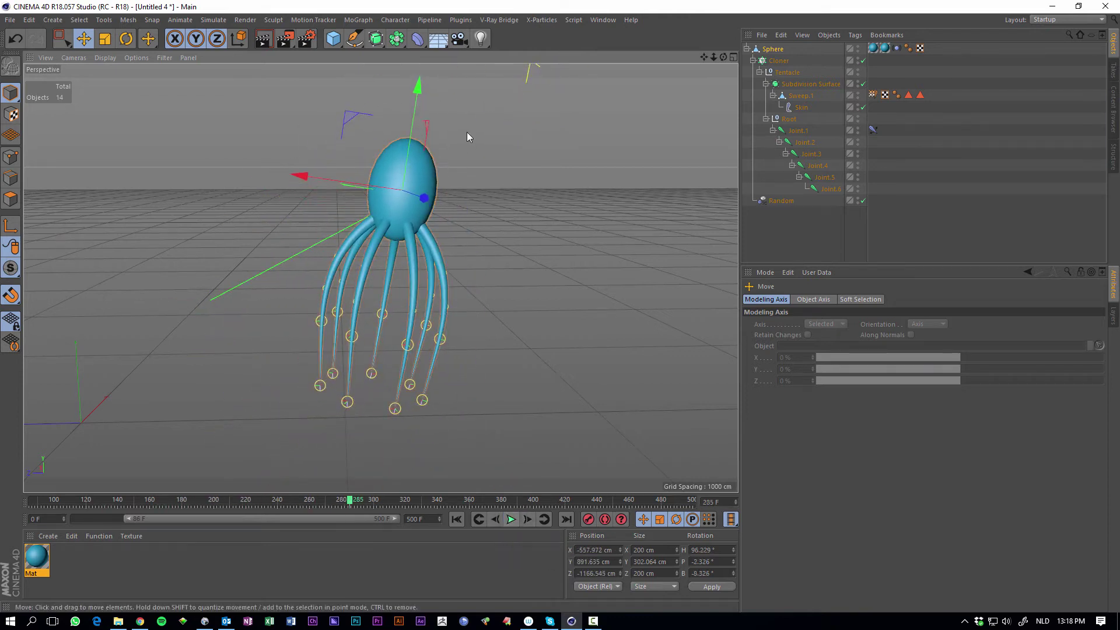
Step: Create a new project and add a sphere primitive at the origin
{"action": "left_click", "coordinate": [10, 19]}
{"action": "left_click", "coordinate": [16, 28]}
{"action": "left_click", "coordinate": [337, 38]}
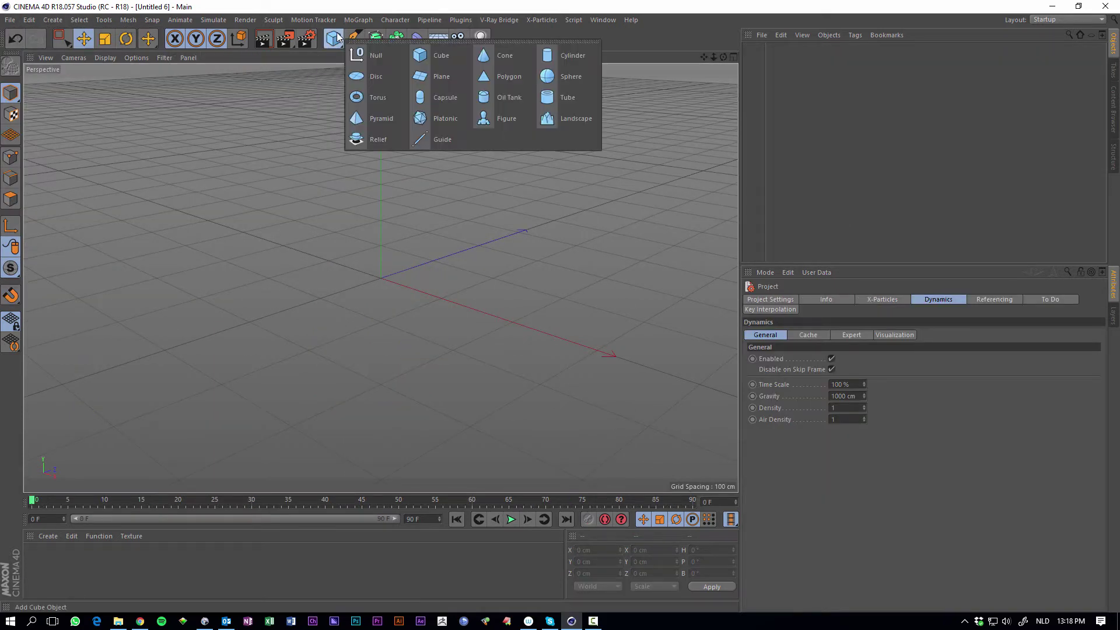
{"action": "left_click", "coordinate": [551, 75]}
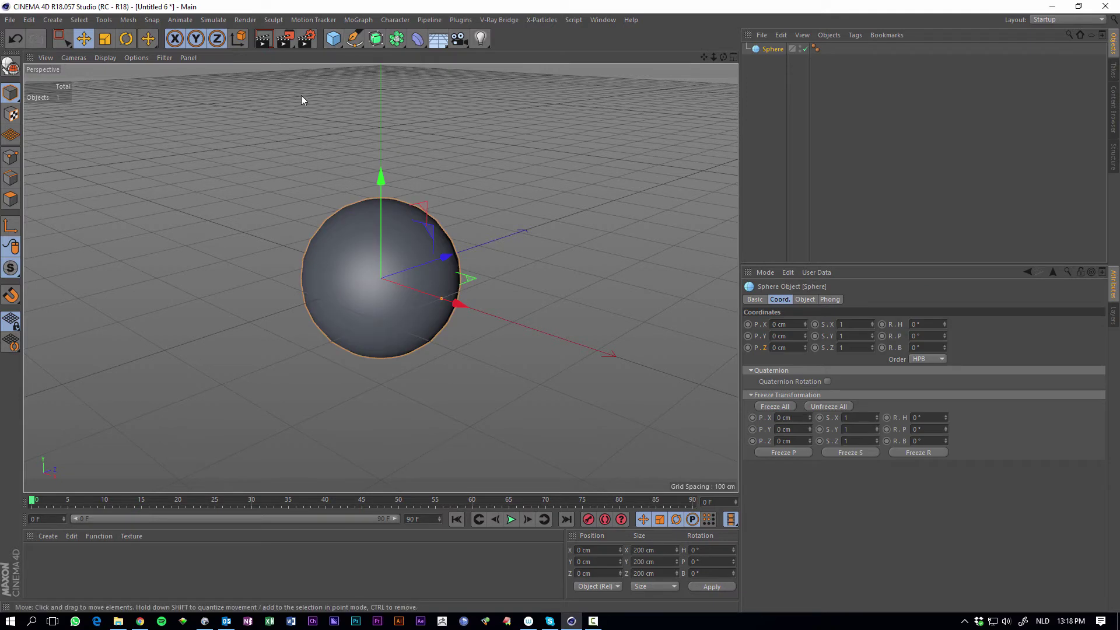
Step: Make the sphere editable and stretch it along the Y axis to a height of about 272 cm
{"action": "left_click", "coordinate": [11, 67]}
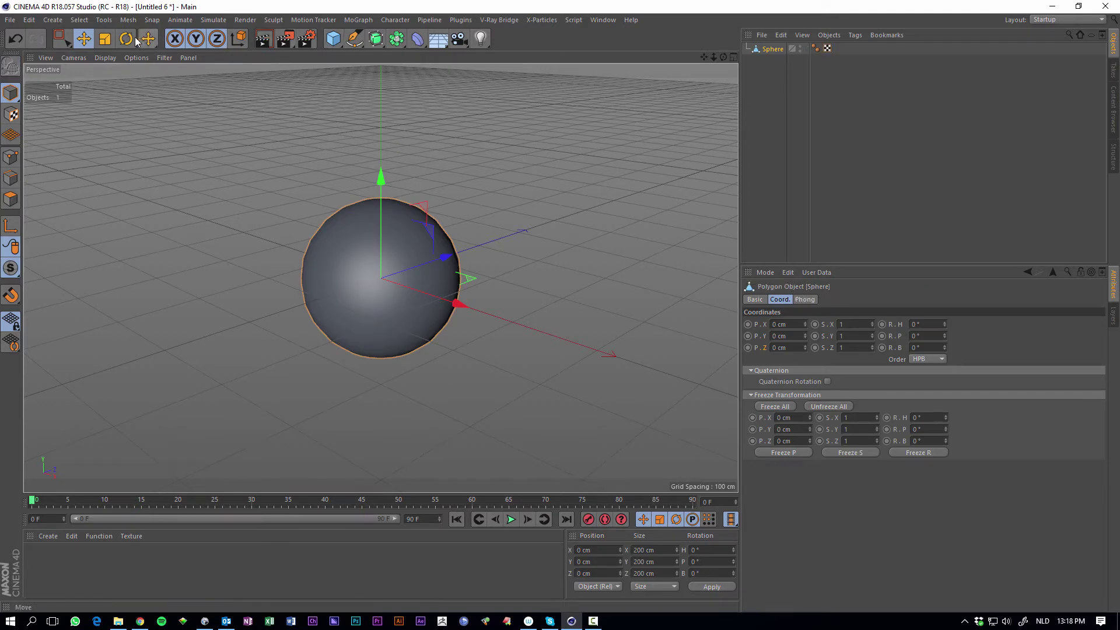
{"action": "left_click", "coordinate": [105, 38]}
{"action": "left_click_drag", "start_coordinate": [386, 176], "coordinate": [424, 207]}
Step: Enable snapping for drawing with the spline Pen tool in a maximized top view
{"action": "left_click", "coordinate": [733, 58]}
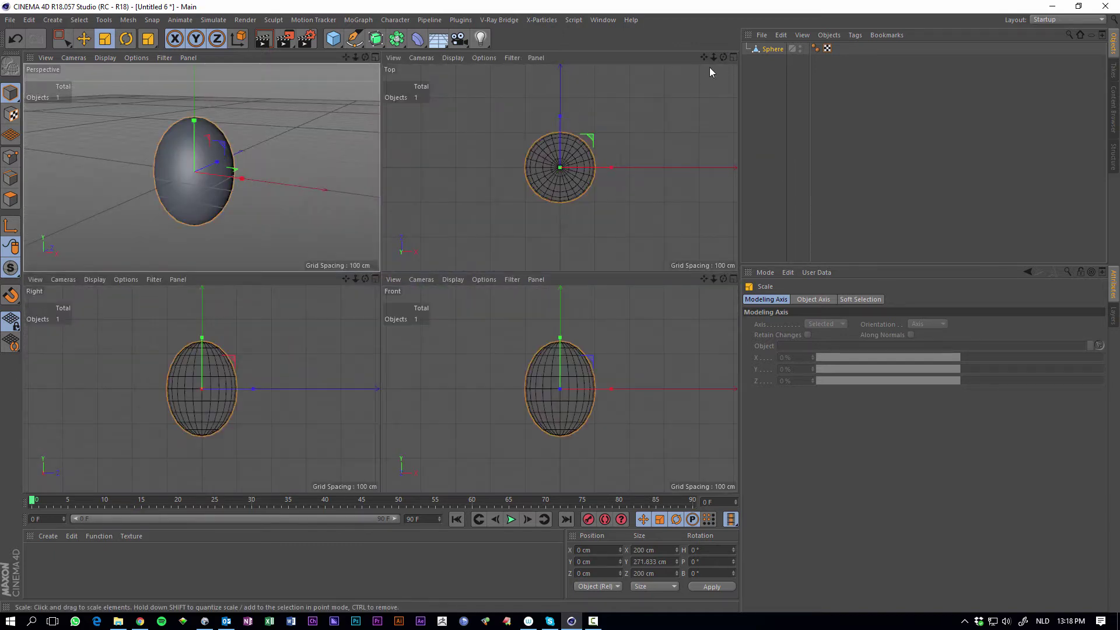
{"action": "left_click", "coordinate": [733, 58]}
{"action": "middle_click_drag", "start_coordinate": [597, 201], "coordinate": [394, 204], "text": "alt"}
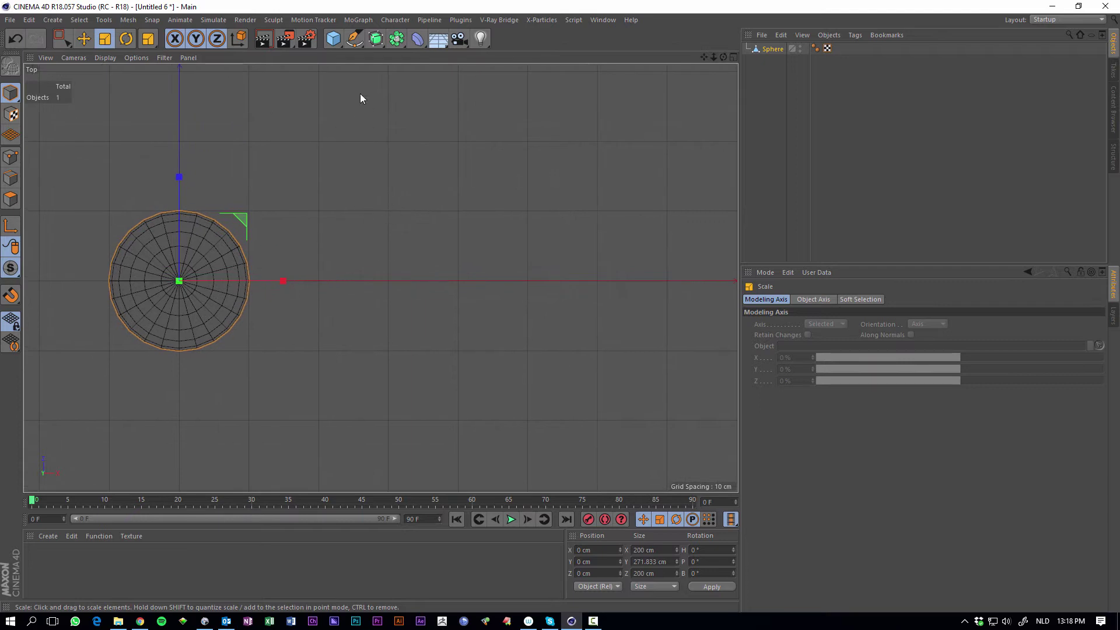
{"action": "left_click", "coordinate": [353, 41]}
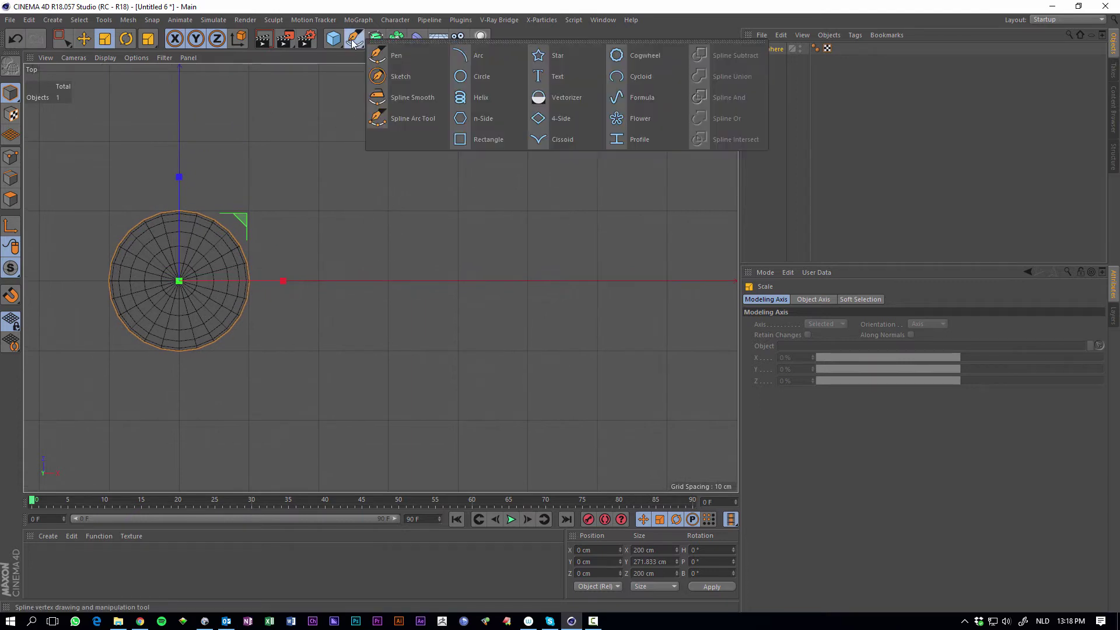
{"action": "left_click", "coordinate": [415, 55]}
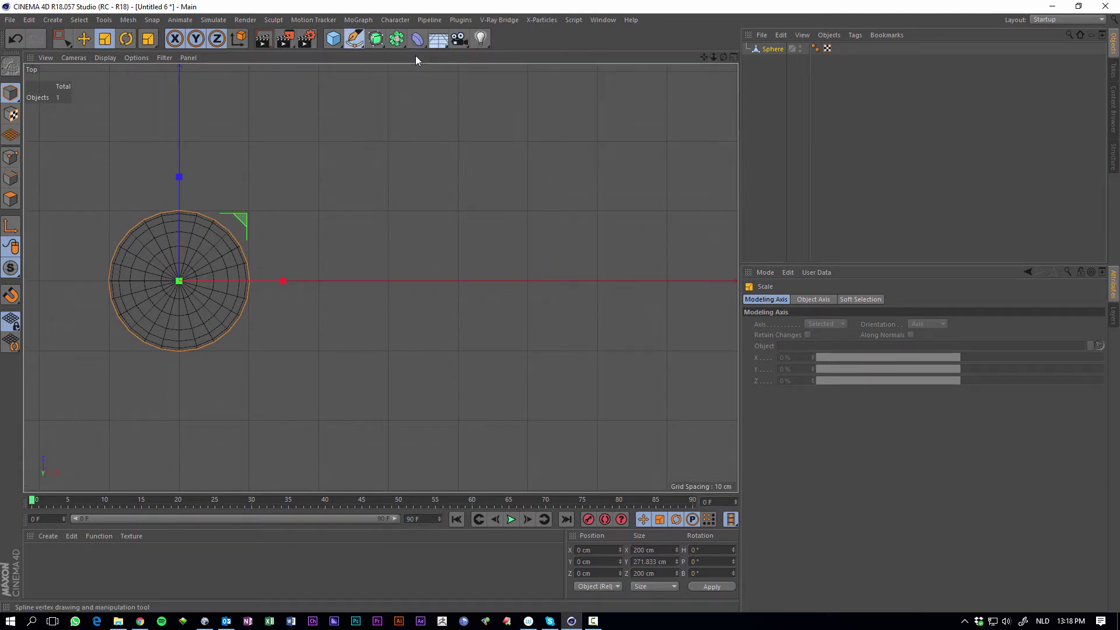
{"action": "left_click", "coordinate": [151, 20]}
{"action": "left_click", "coordinate": [166, 38]}
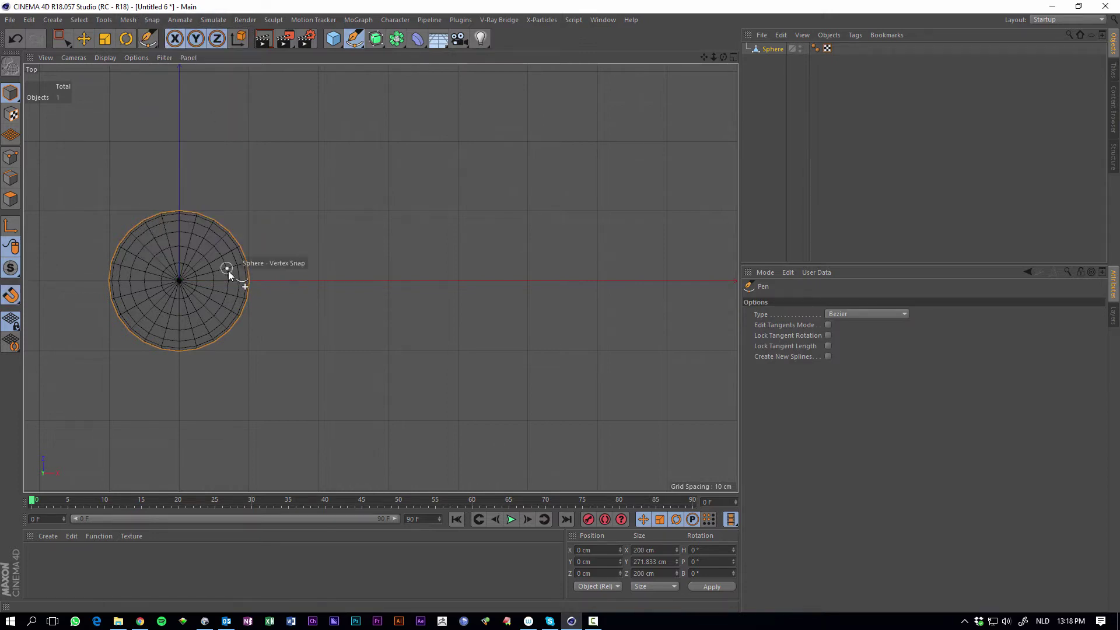
Step: Draw a straight six-point Bezier spline from the sphere's outer vertex along the X axis, about 500 cm long with evenly spaced points
{"action": "scroll", "coordinate": [254, 280], "scroll_direction": "up", "scroll_amount": 3}
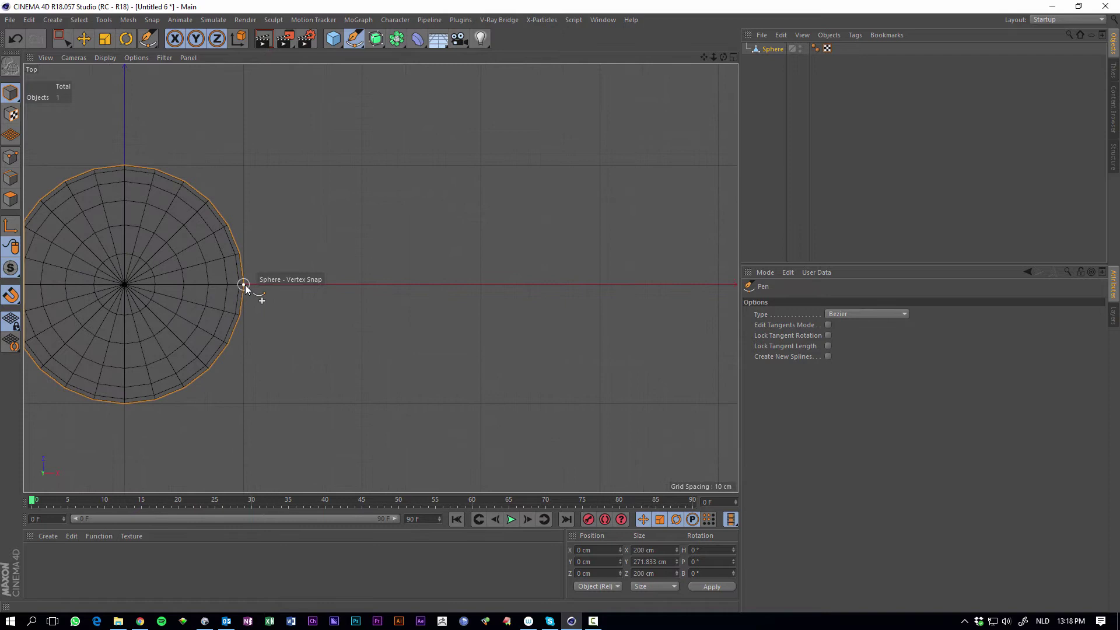
{"action": "scroll", "coordinate": [344, 285], "scroll_direction": "down", "scroll_amount": 4}
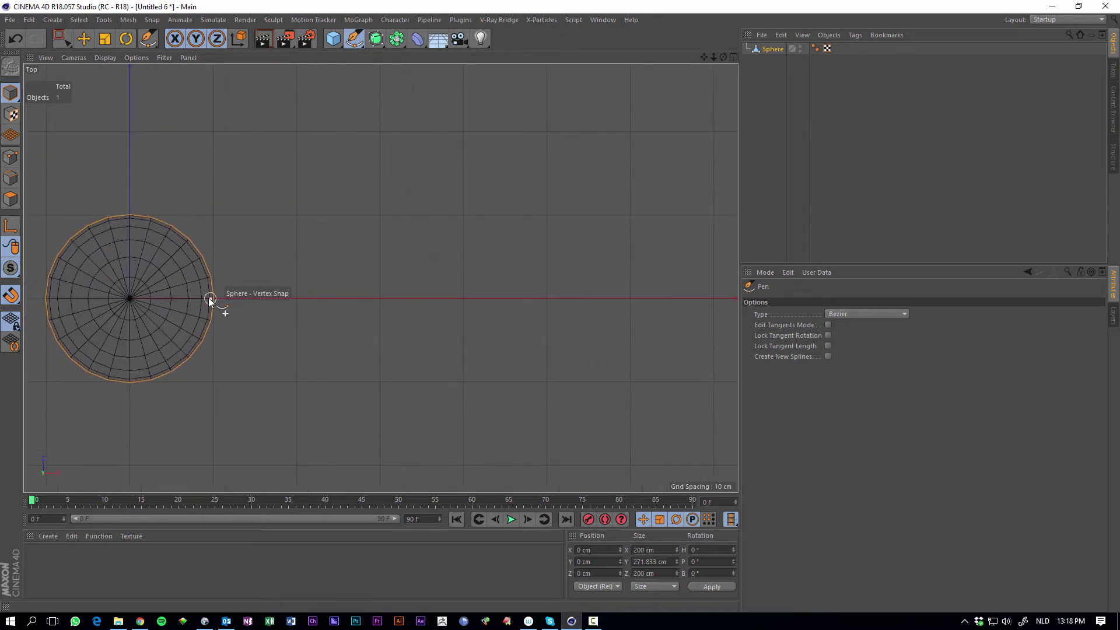
{"action": "left_click", "coordinate": [214, 298]}
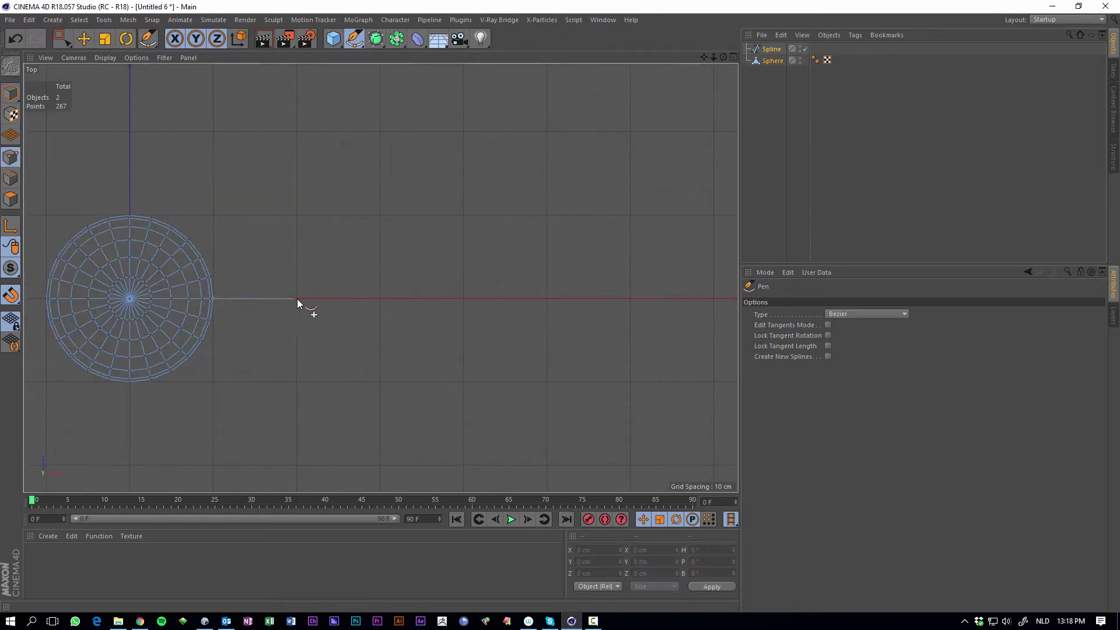
{"action": "left_click", "coordinate": [297, 299]}
{"action": "left_click", "coordinate": [379, 298]}
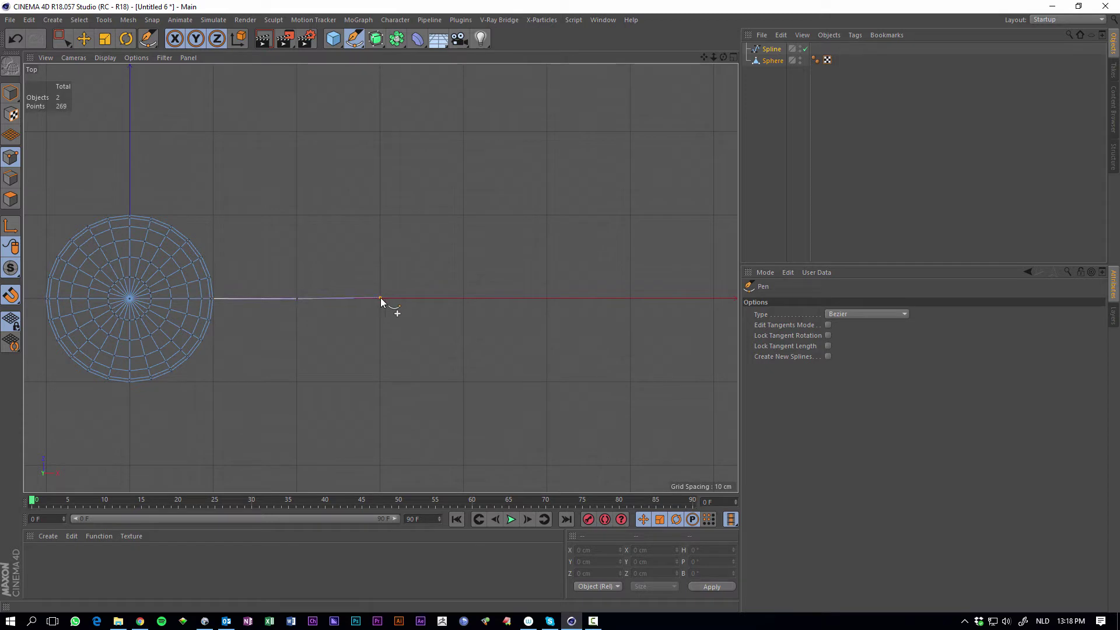
{"action": "left_click", "coordinate": [462, 298]}
{"action": "left_click", "coordinate": [547, 298]}
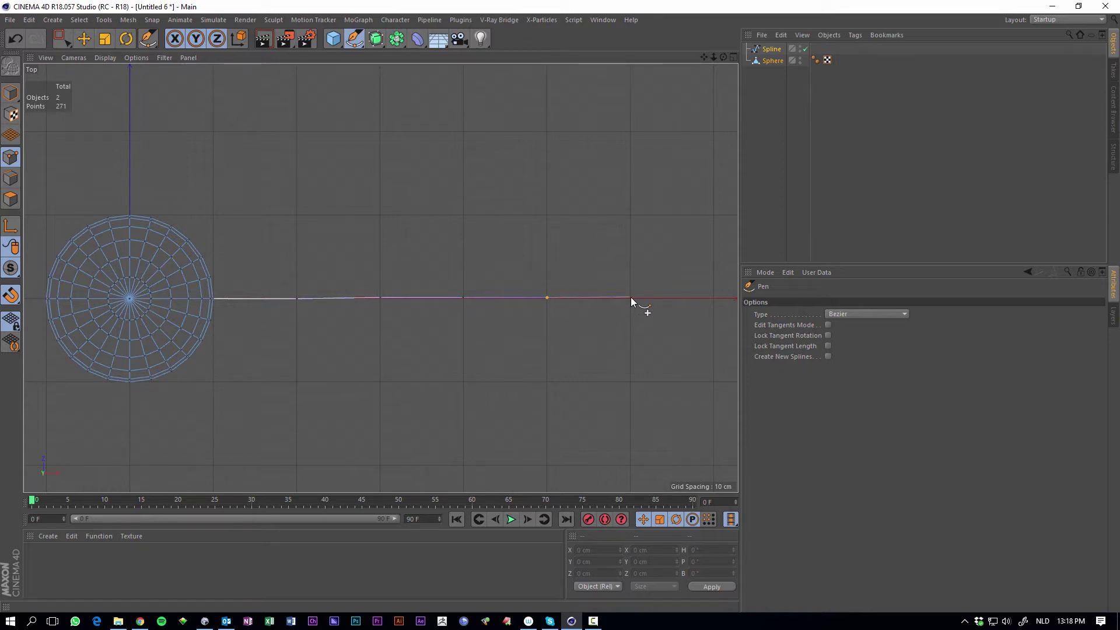
{"action": "left_click", "coordinate": [631, 297]}
{"action": "key", "text": "Escape"}
Step: Add a circle spline in the perspective view and set its radius to 25 cm
{"action": "left_click", "coordinate": [734, 59]}
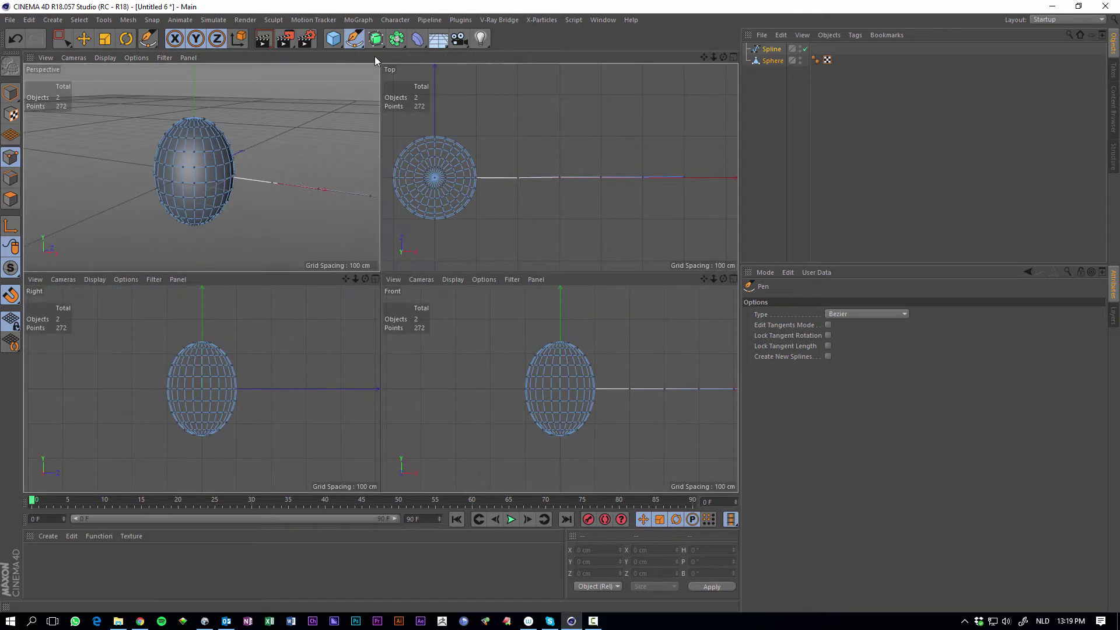
{"action": "left_click", "coordinate": [375, 57]}
{"action": "left_click_drag", "start_coordinate": [579, 246], "coordinate": [370, 103], "text": "alt"}
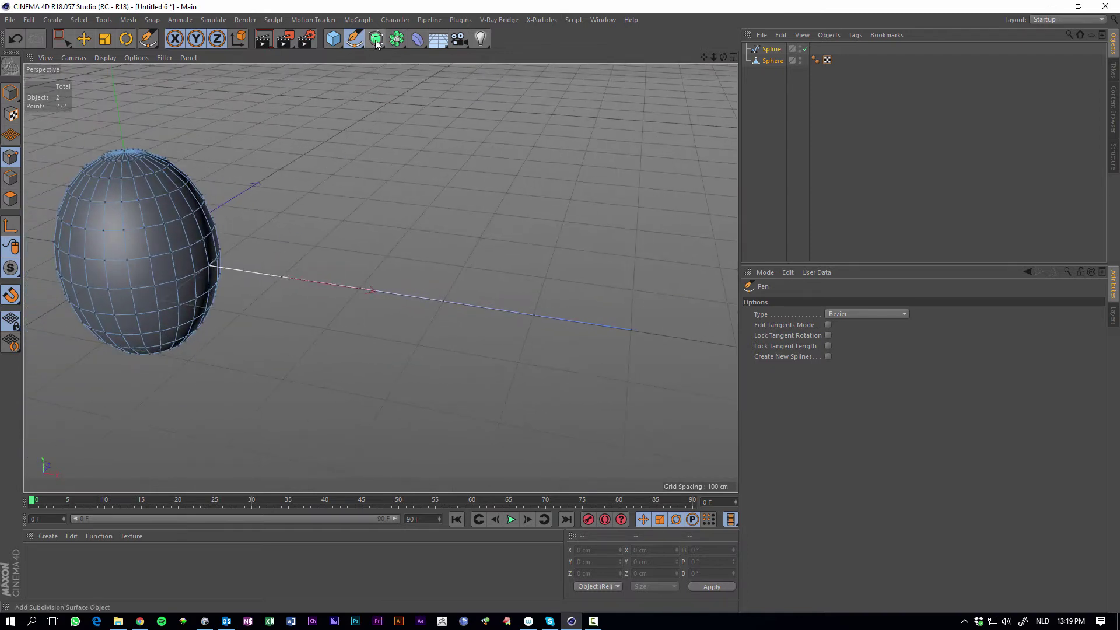
{"action": "left_click", "coordinate": [330, 39]}
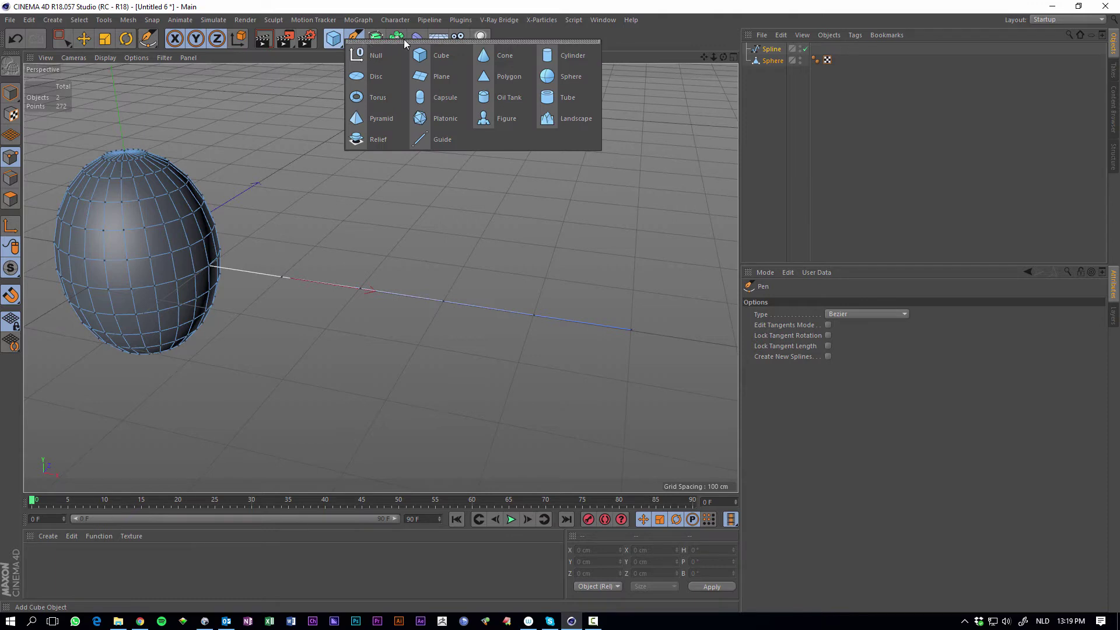
{"action": "left_click", "coordinate": [354, 39]}
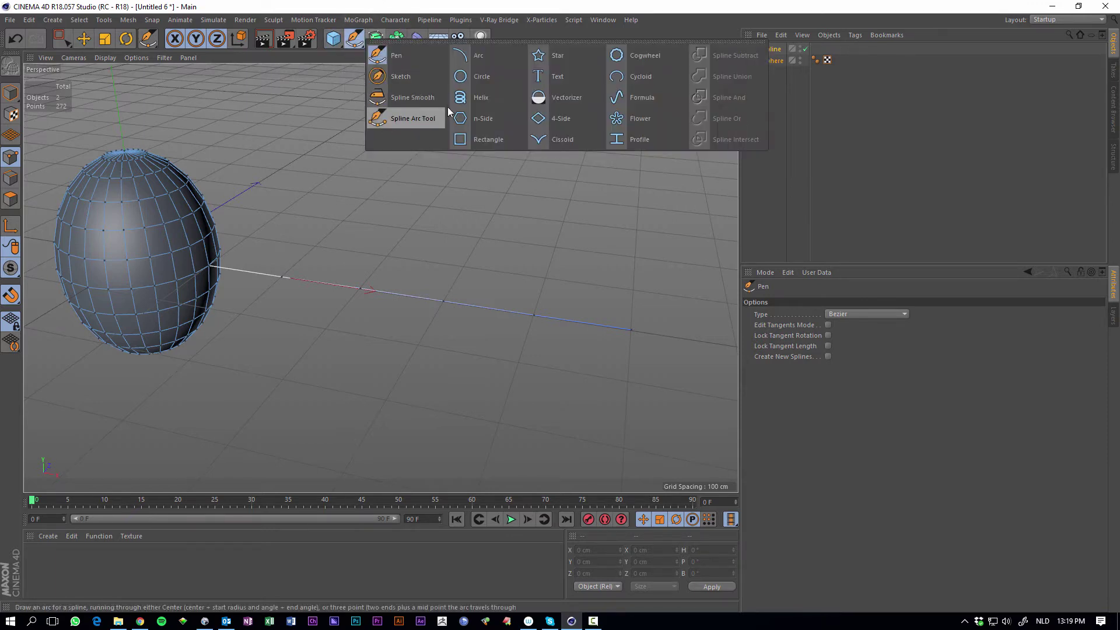
{"action": "left_click", "coordinate": [470, 78]}
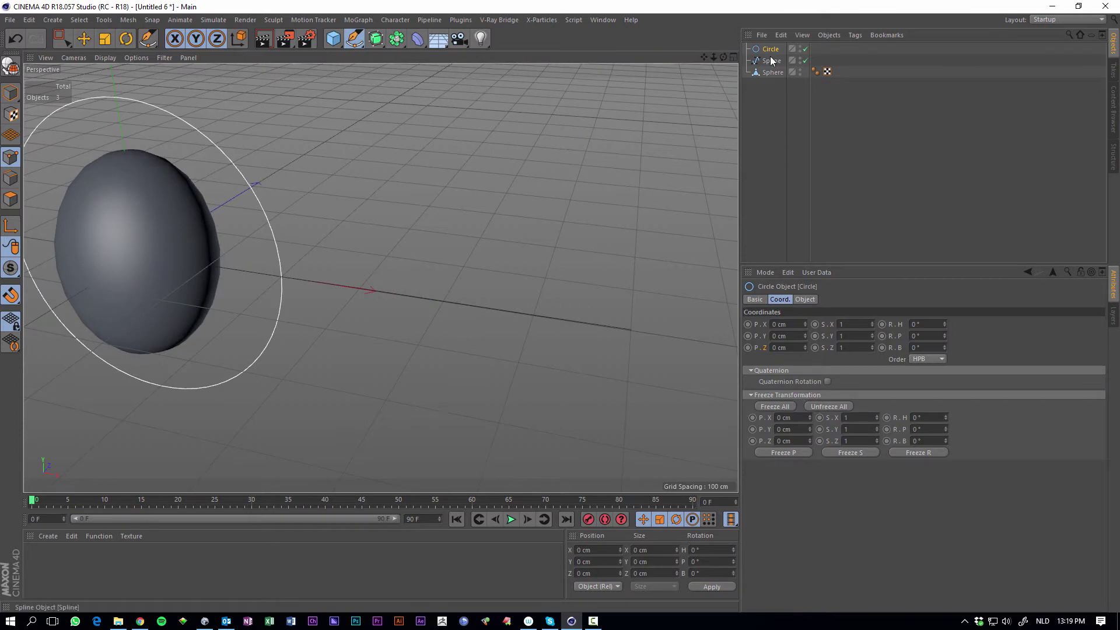
{"action": "left_click", "coordinate": [805, 300]}
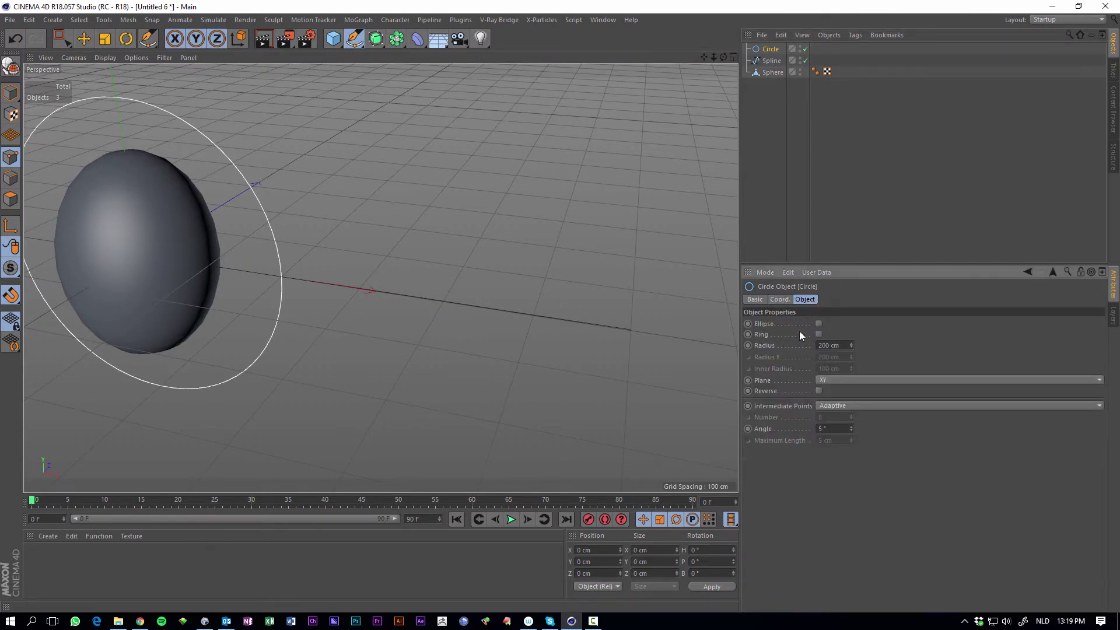
{"action": "type", "text": "25"}
{"action": "key", "text": "Return"}
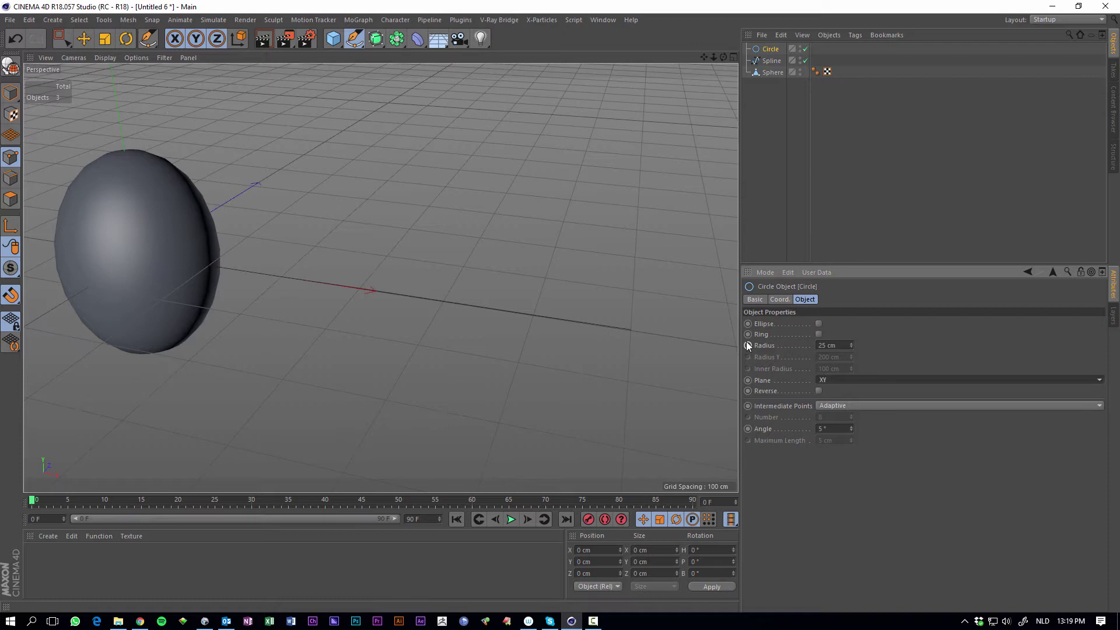
Step: Add a Sweep object and nest the circle and the straight spline under it, with the circle as the profile
{"action": "left_click", "coordinate": [375, 39]}
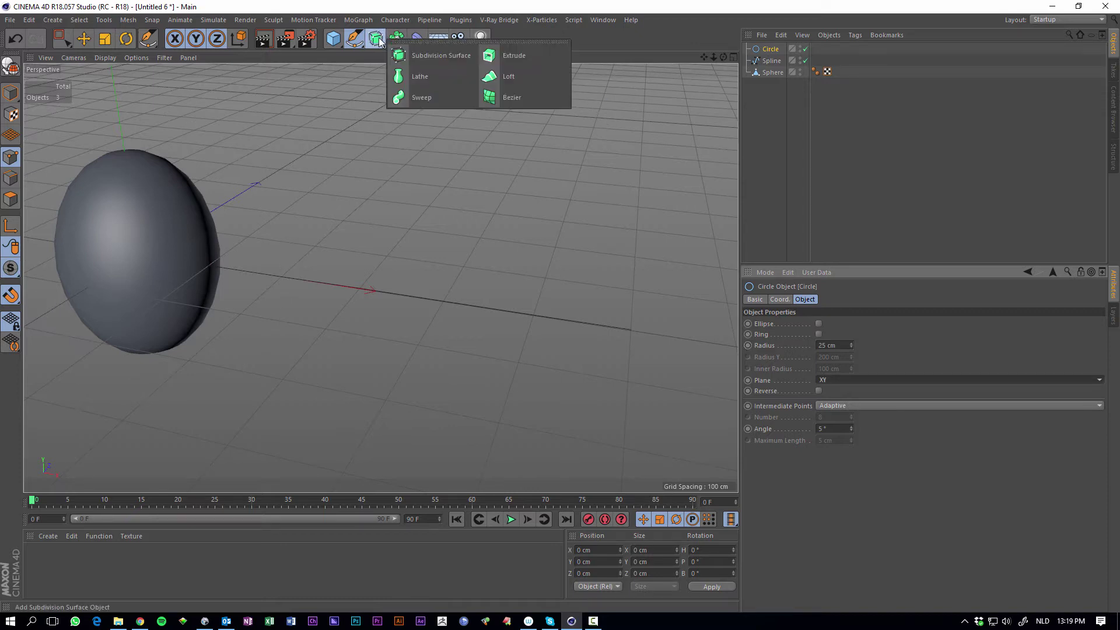
{"action": "left_click", "coordinate": [431, 99]}
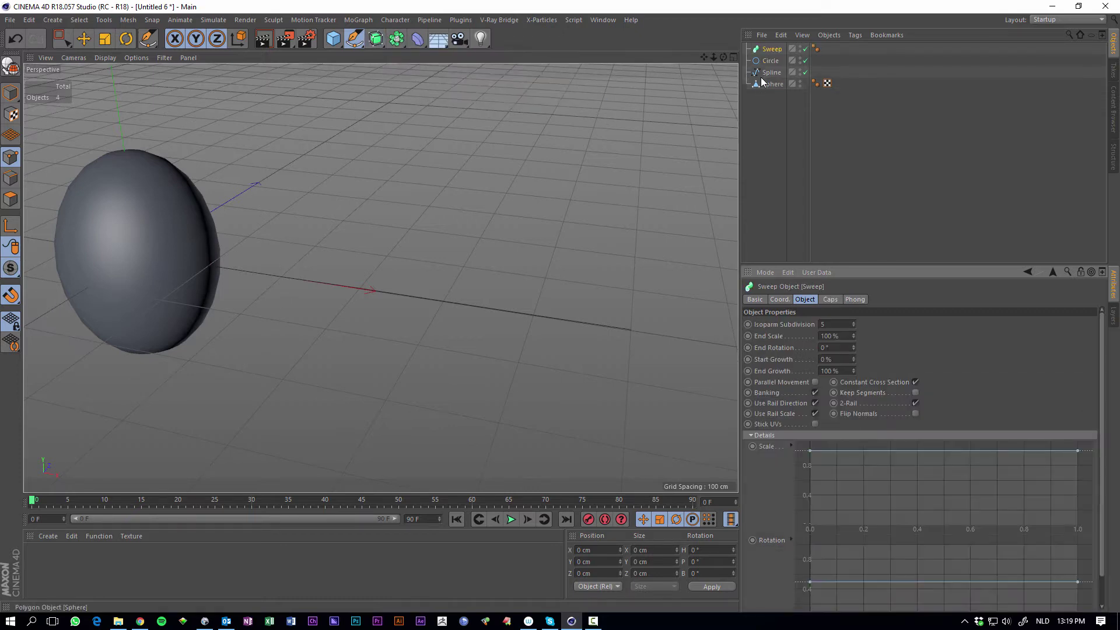
{"action": "left_click", "coordinate": [770, 61]}
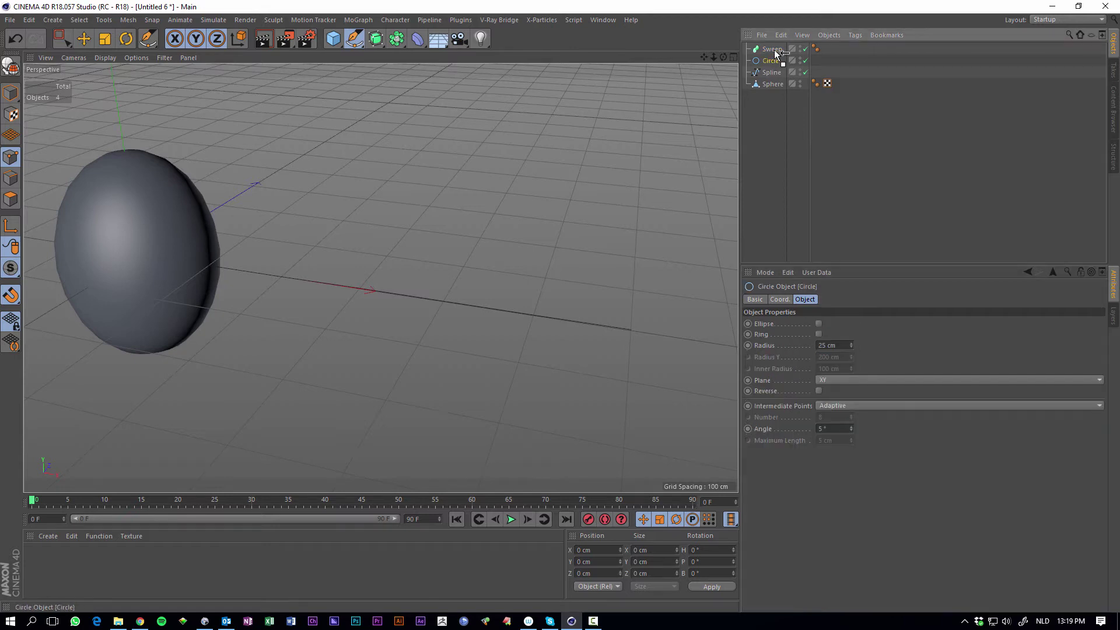
{"action": "left_click_drag", "start_coordinate": [774, 50], "coordinate": [777, 66]}
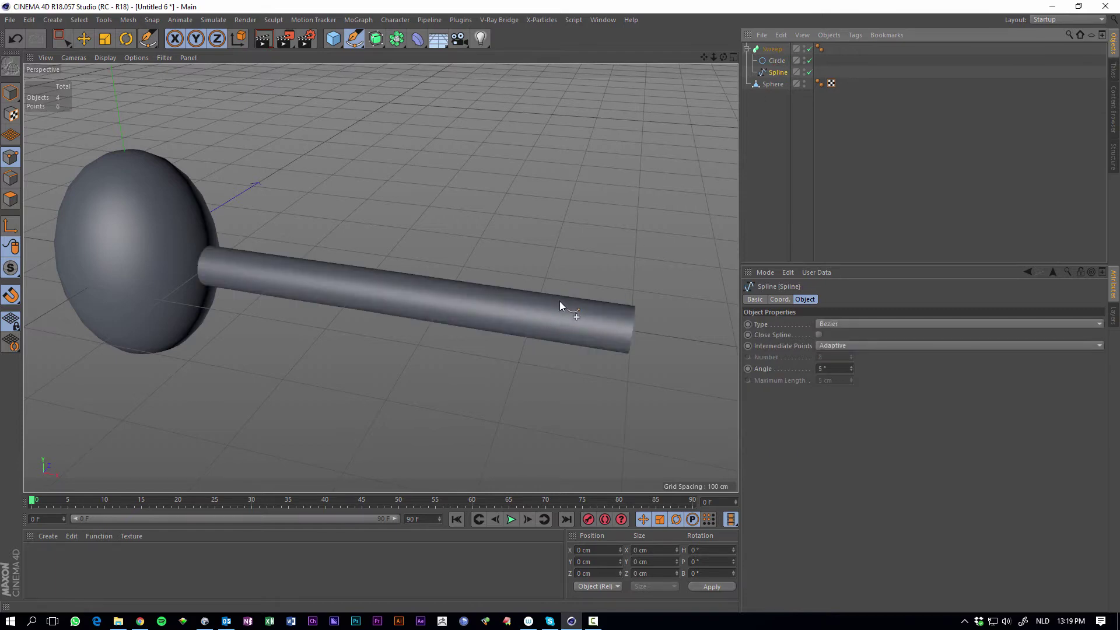
Step: Lower the end point of the Sweep's Scale curve to zero so the tentacle tapers to a tip
{"action": "left_click_drag", "start_coordinate": [560, 293], "coordinate": [413, 284], "text": "alt"}
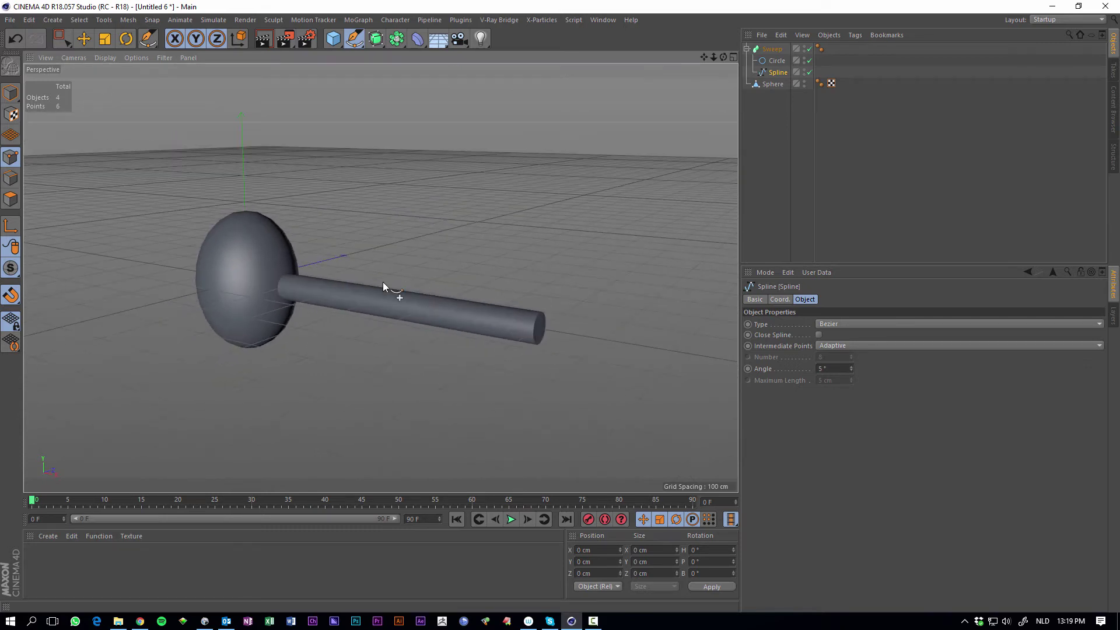
{"action": "left_click", "coordinate": [774, 50]}
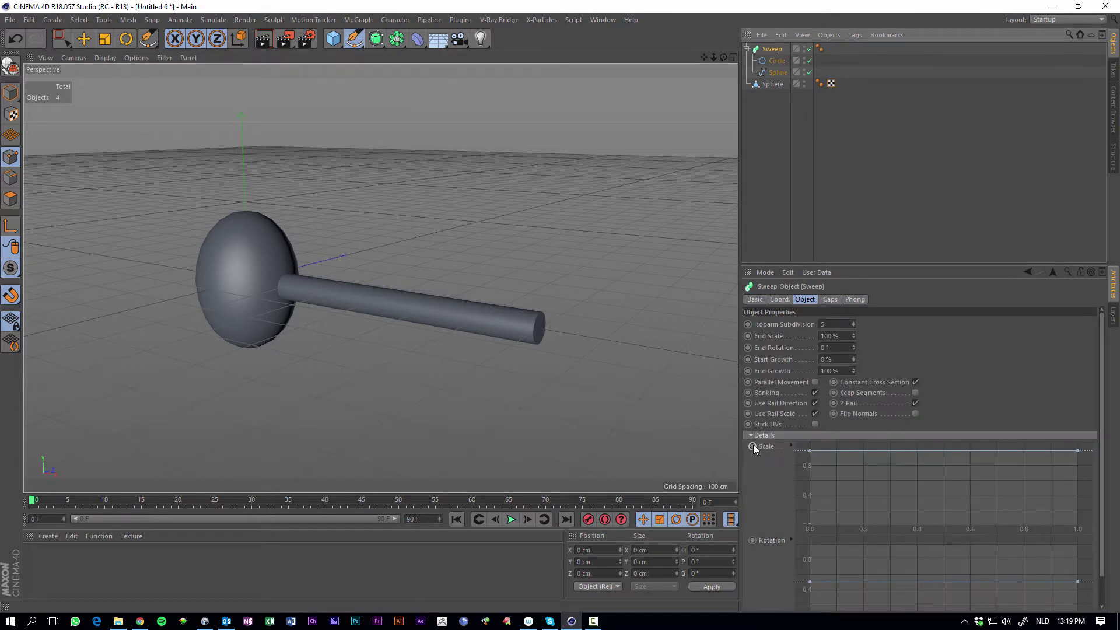
{"action": "left_click", "coordinate": [1077, 450]}
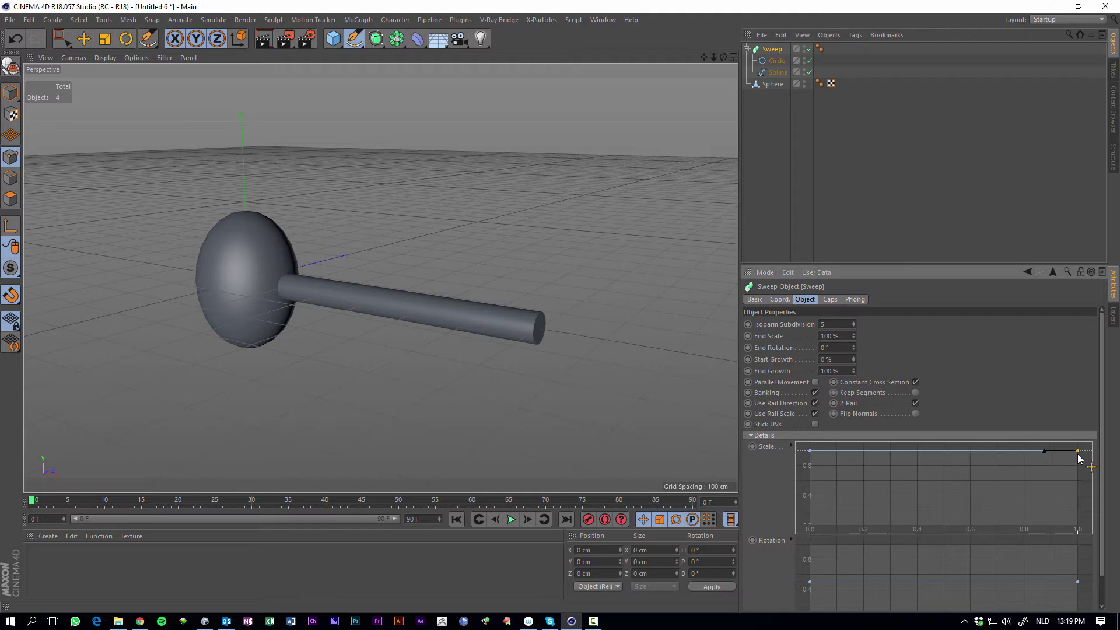
{"action": "left_click_drag", "start_coordinate": [1077, 453], "coordinate": [1052, 529]}
{"action": "left_click_drag", "start_coordinate": [477, 324], "coordinate": [625, 82], "text": "alt"}
{"action": "left_click", "coordinate": [773, 61]}
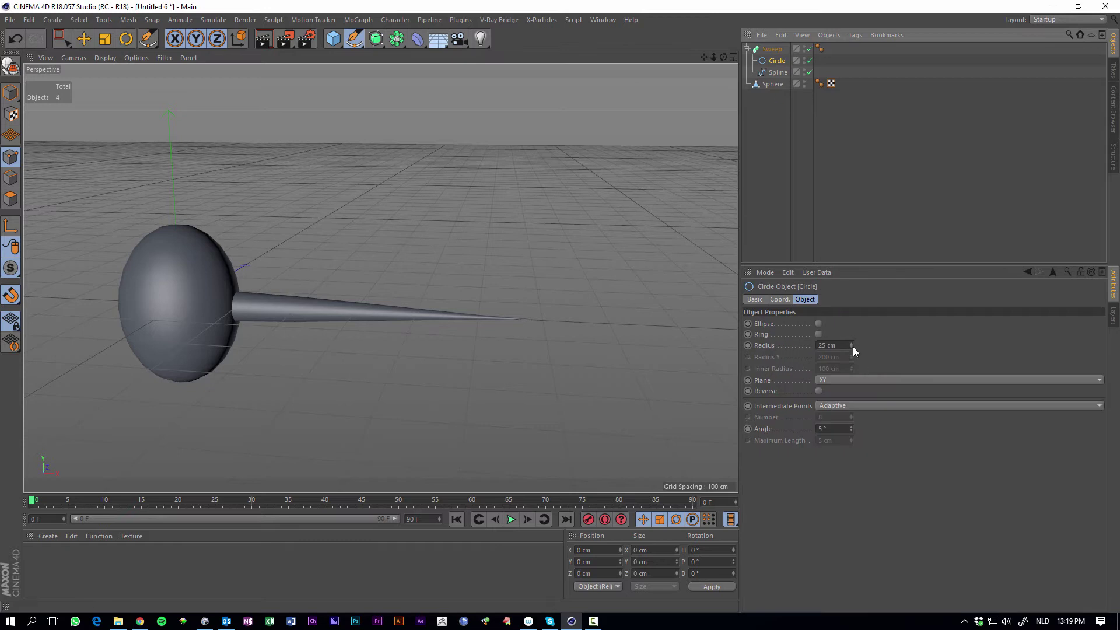
{"action": "left_click_drag", "start_coordinate": [849, 346], "coordinate": [849, 356]}
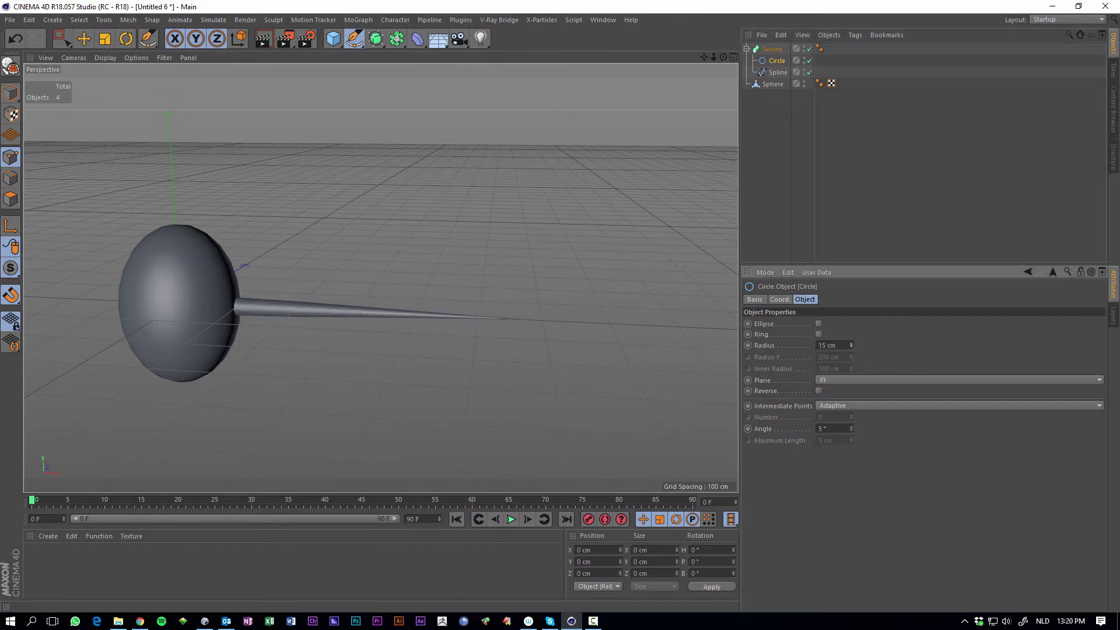
{"action": "left_click_drag", "start_coordinate": [423, 296], "coordinate": [344, 257], "text": "alt"}
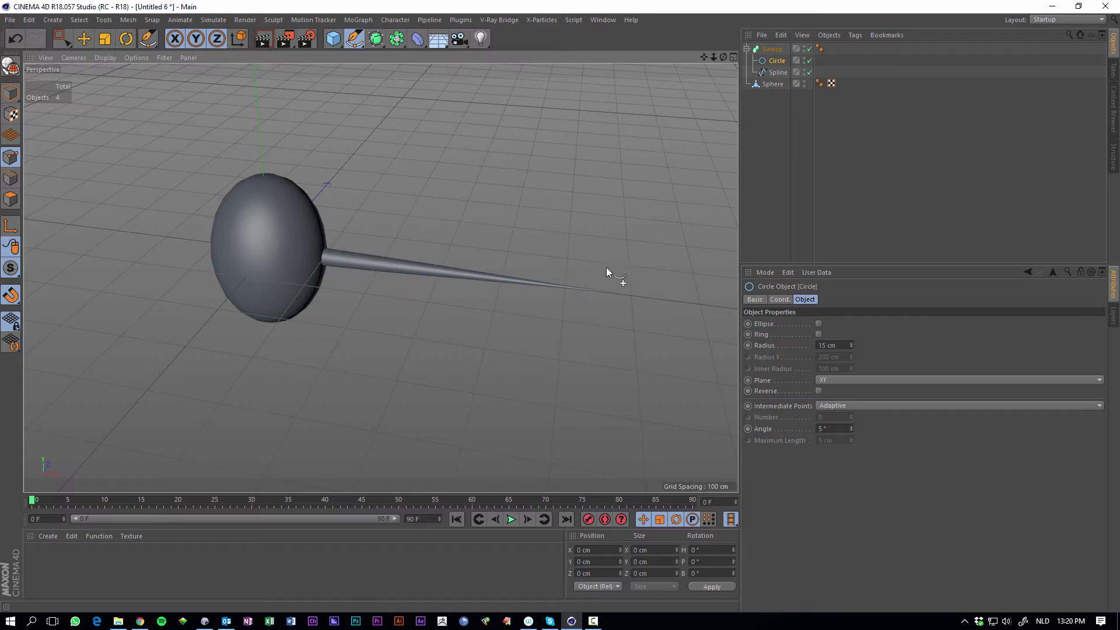
Step: In the Top view, draw a straight chain of six joints along the tentacle from the body's edge to the tip with the Joint Tool
{"action": "left_click", "coordinate": [733, 61]}
{"action": "left_click", "coordinate": [732, 58]}
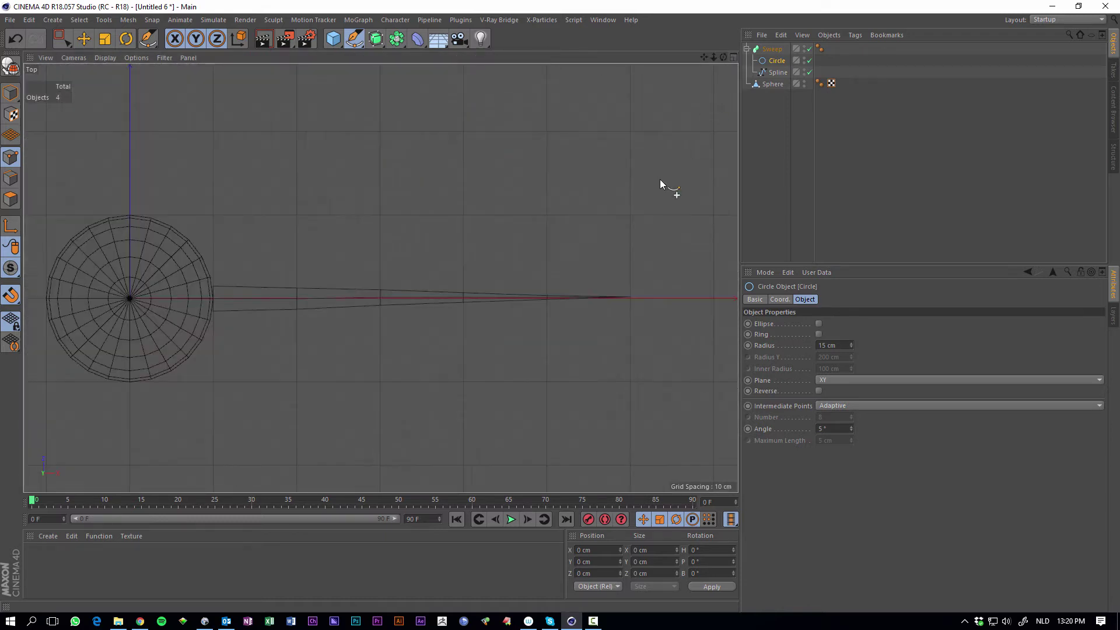
{"action": "left_click", "coordinate": [398, 20]}
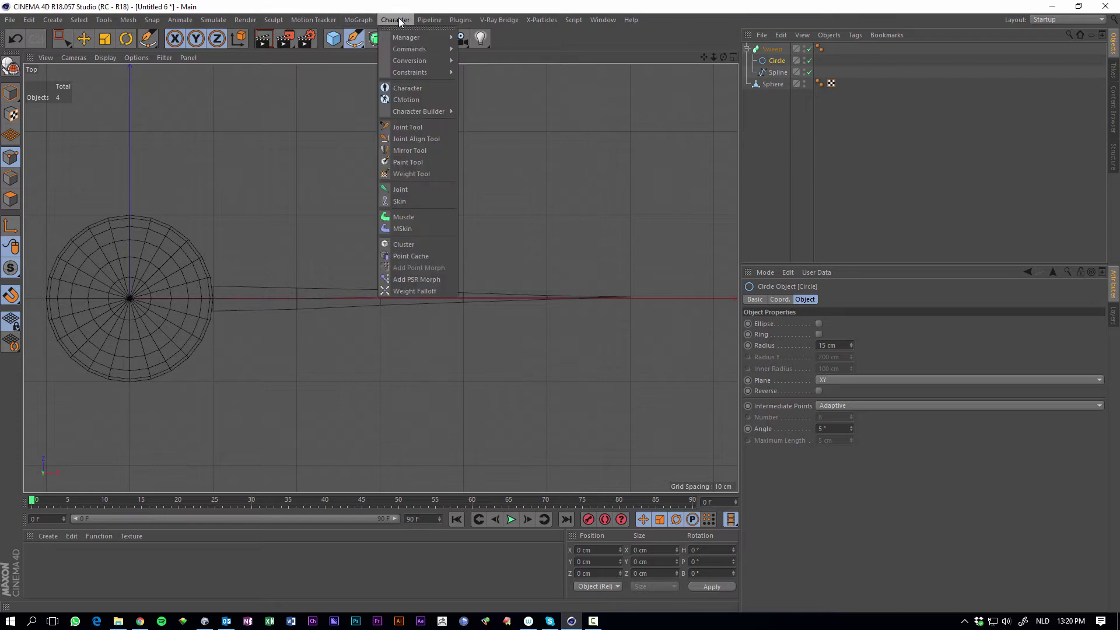
{"action": "left_click", "coordinate": [411, 127]}
{"action": "scroll", "coordinate": [245, 302], "scroll_direction": "up", "scroll_amount": 3}
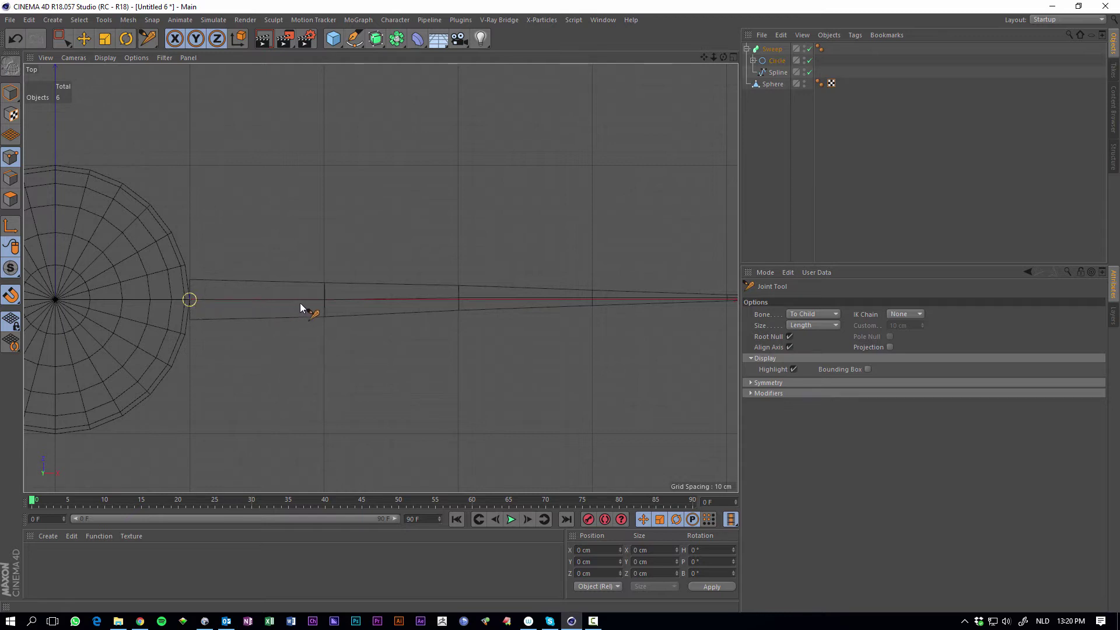
{"action": "left_click", "coordinate": [324, 300], "text": "ctrl"}
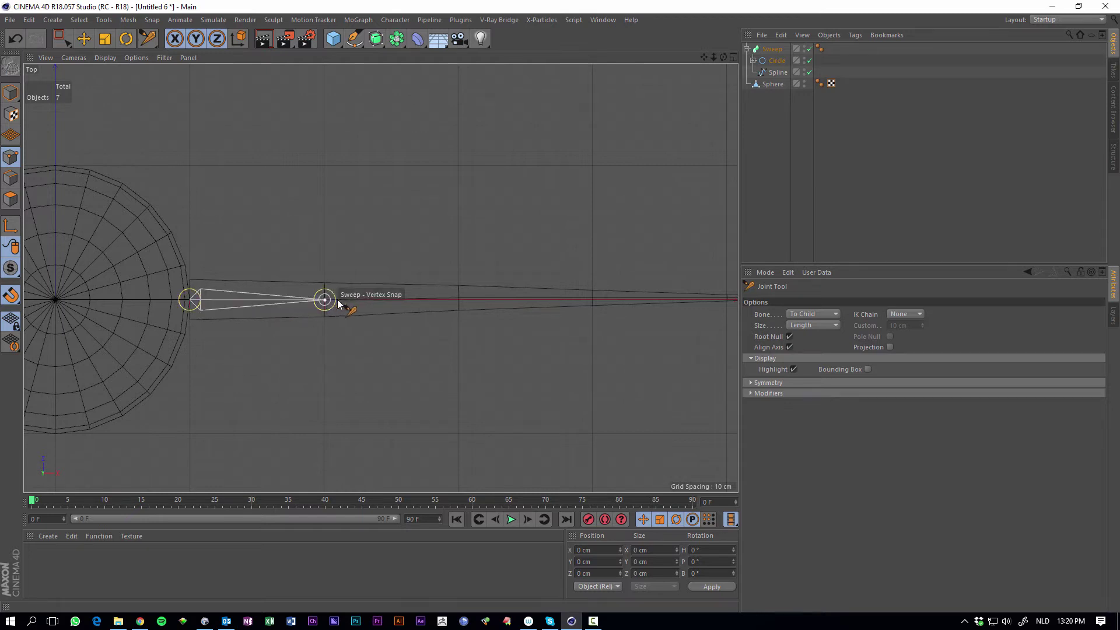
{"action": "left_click", "coordinate": [459, 299], "text": "ctrl"}
{"action": "left_click", "coordinate": [590, 299], "text": "ctrl"}
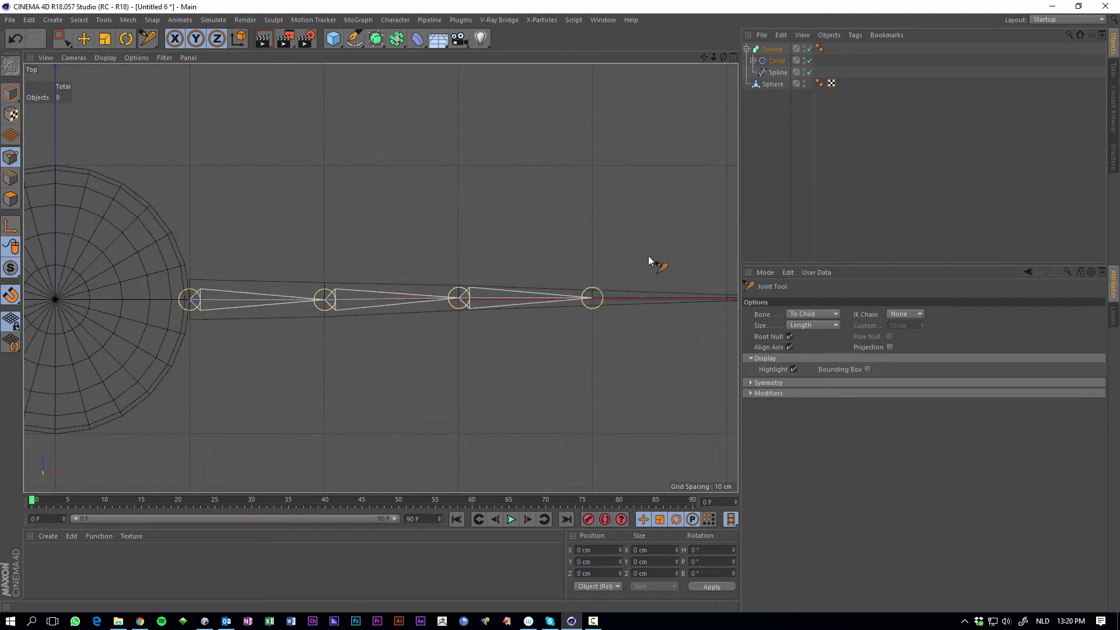
{"action": "middle_click_drag", "start_coordinate": [513, 263], "coordinate": [404, 255], "text": "alt"}
{"action": "left_click", "coordinate": [493, 295], "text": "ctrl"}
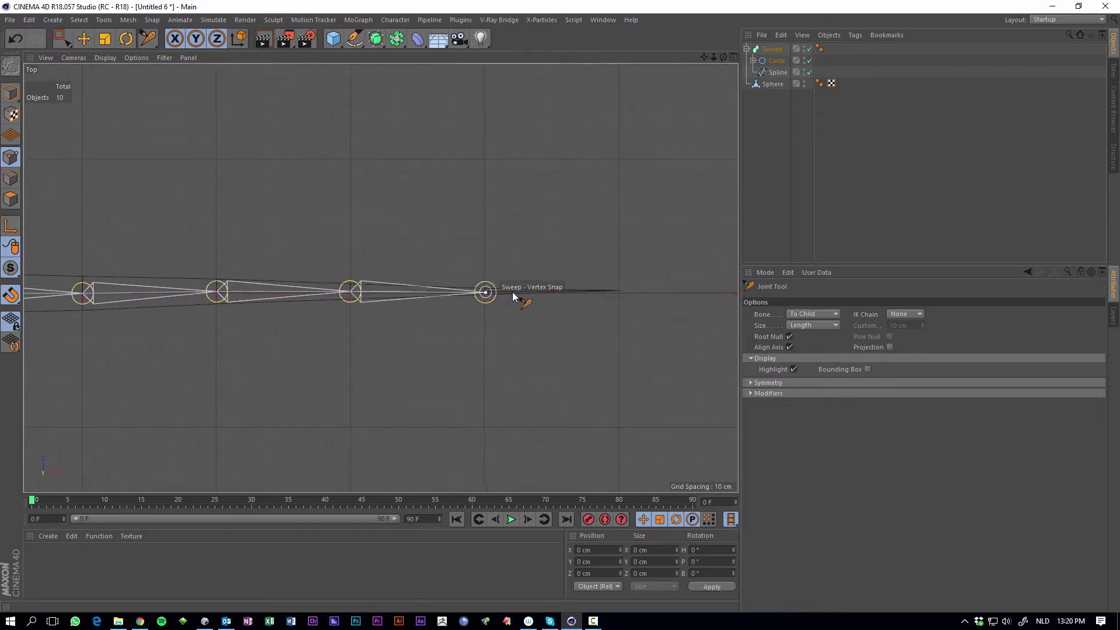
{"action": "left_click", "coordinate": [619, 291], "text": "ctrl"}
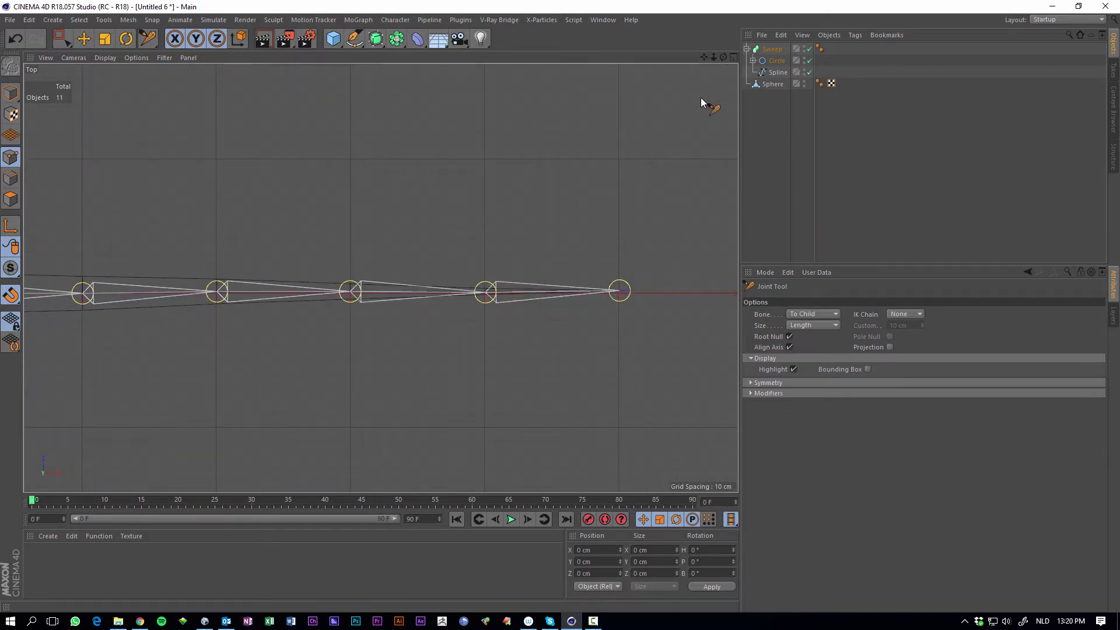
Step: Take the Root joint hierarchy out from under the circle and place it at the top level of the object hierarchy
{"action": "left_click", "coordinate": [734, 55]}
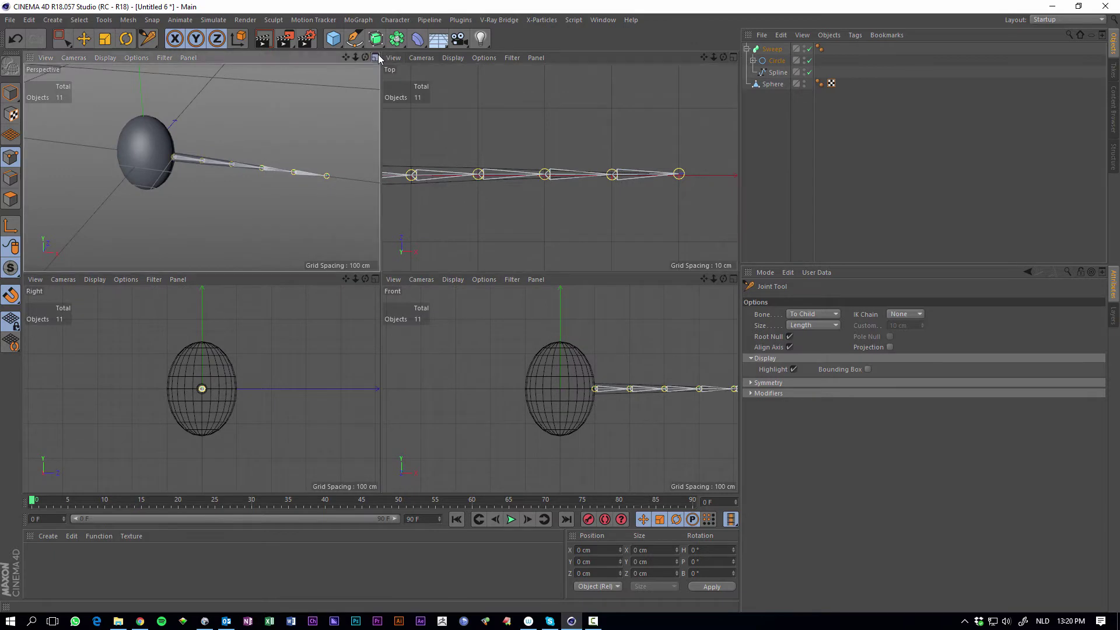
{"action": "left_click", "coordinate": [378, 56]}
{"action": "middle_click_drag", "start_coordinate": [480, 225], "coordinate": [344, 217], "text": "alt"}
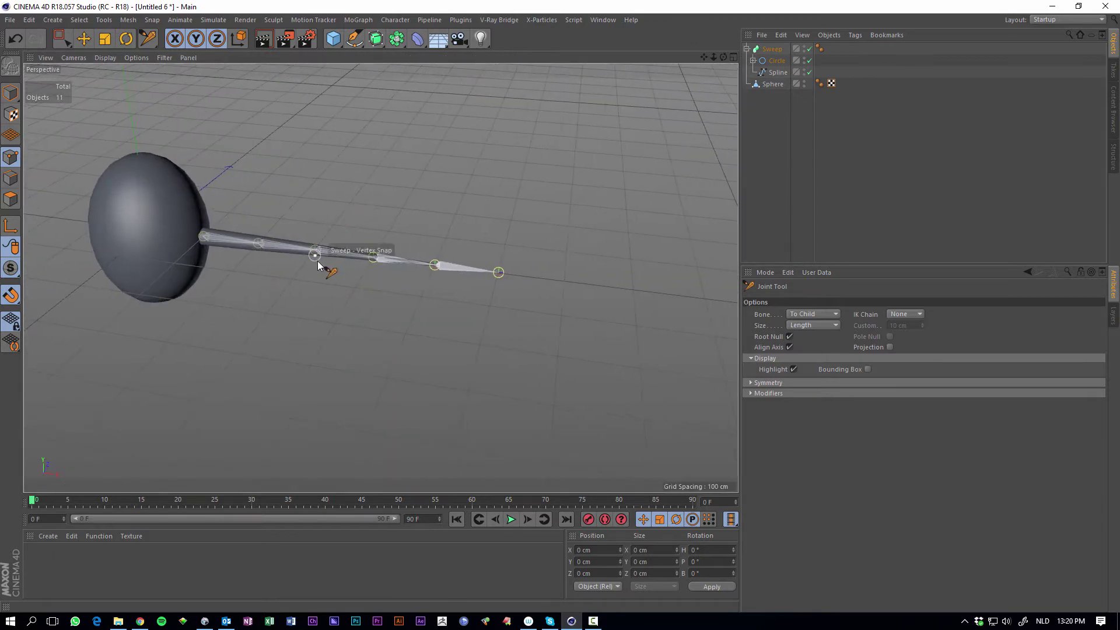
{"action": "mouse_move", "coordinate": [334, 260]}
{"action": "left_mouse_down", "text": "alt"}
{"action": "mouse_move", "coordinate": [376, 248]}
{"action": "mouse_move", "coordinate": [384, 232]}
{"action": "mouse_move", "coordinate": [342, 234]}
{"action": "left_mouse_up", "text": "alt"}
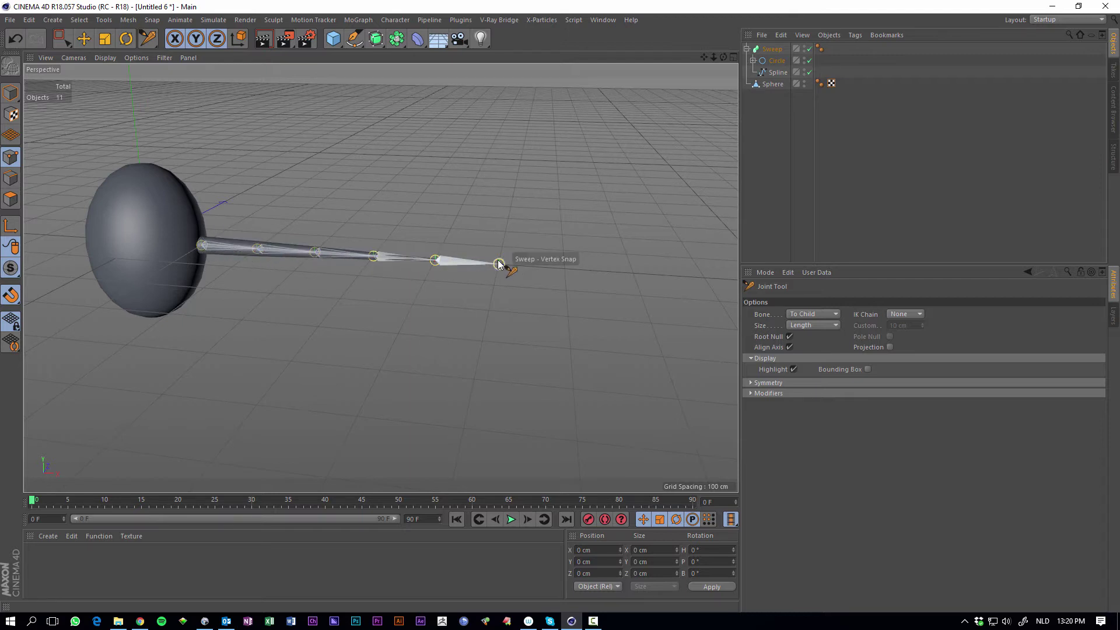
{"action": "left_click", "coordinate": [753, 60]}
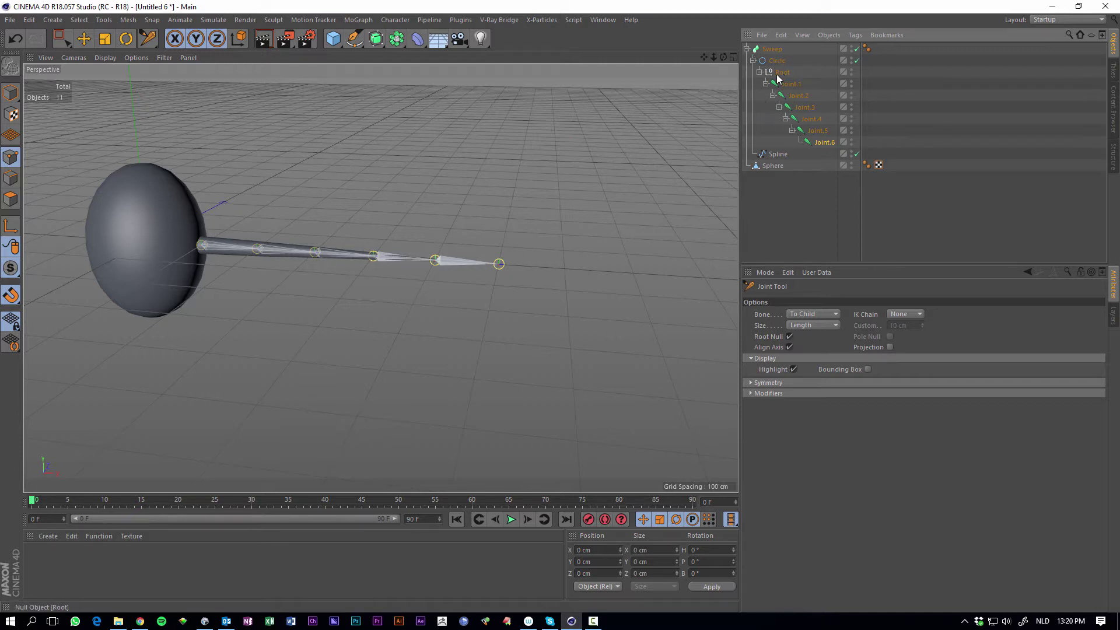
{"action": "left_click_drag", "start_coordinate": [784, 80], "coordinate": [784, 137]}
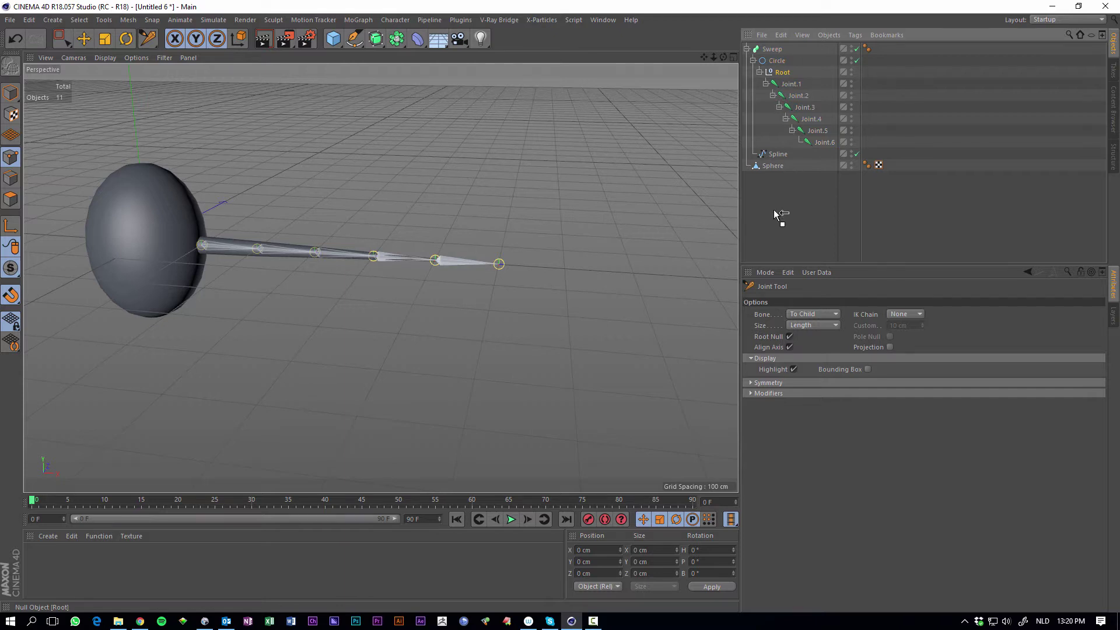
{"action": "left_click_drag", "start_coordinate": [775, 214], "coordinate": [775, 213]}
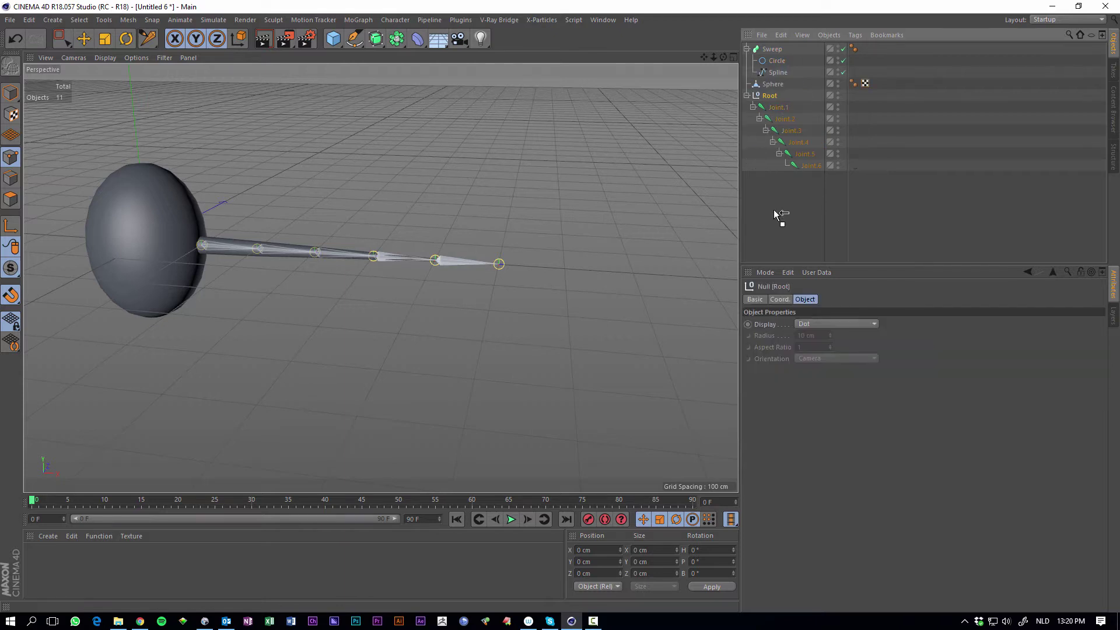
Step: Try rotating Joint.1 and Joint.2 in Model mode, undoing each rotation
{"action": "left_click", "coordinate": [779, 109]}
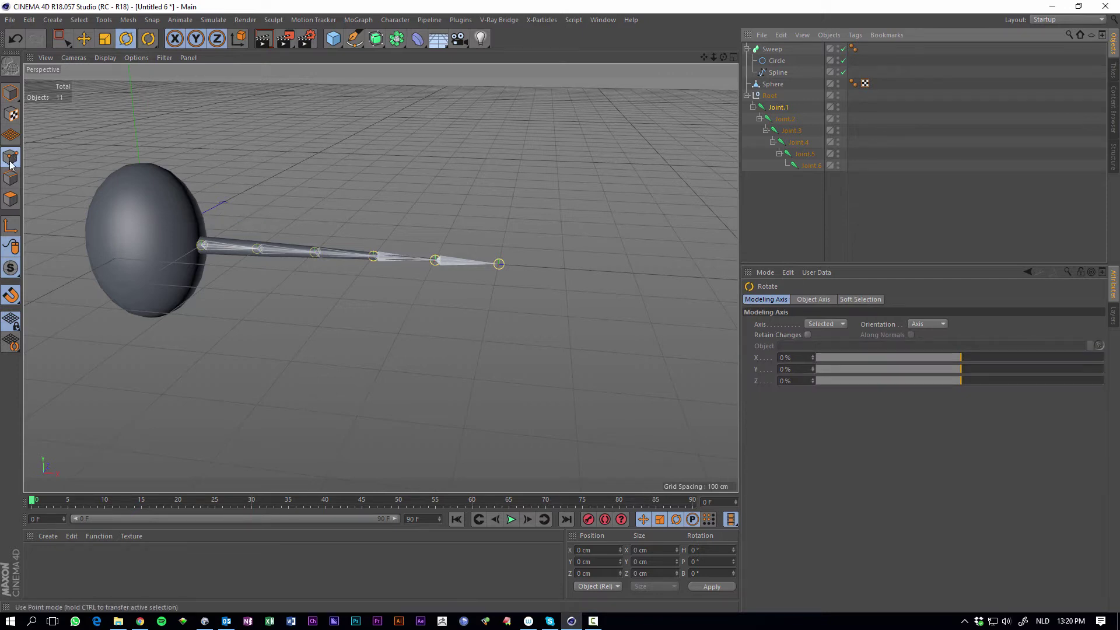
{"action": "left_click", "coordinate": [10, 92]}
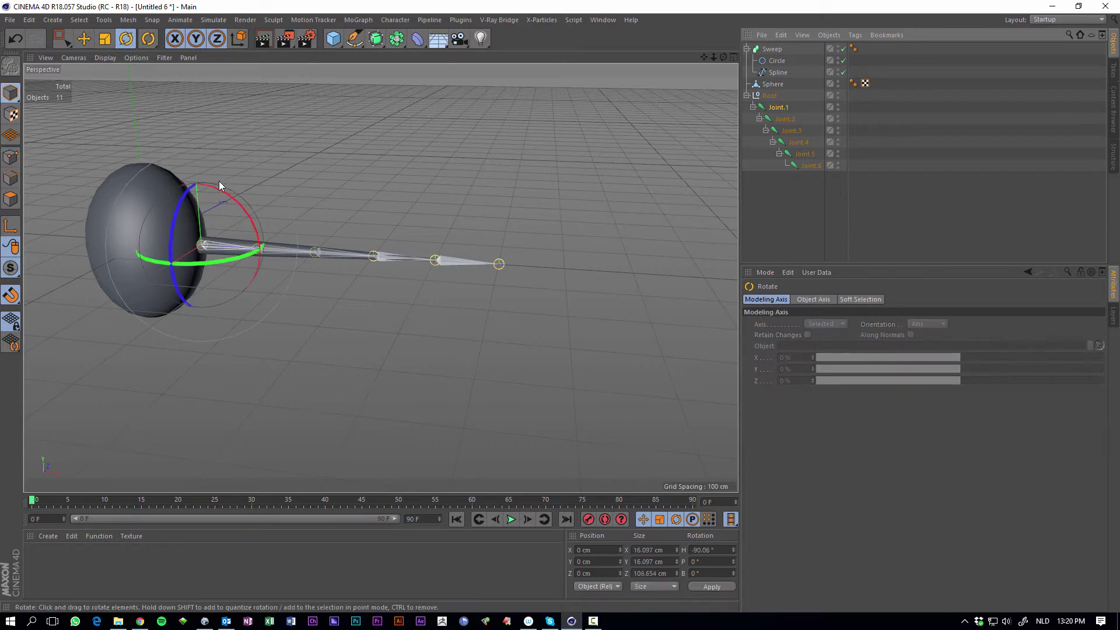
{"action": "mouse_move", "coordinate": [225, 190]}
{"action": "left_mouse_down"}
{"action": "mouse_move", "coordinate": [185, 187]}
{"action": "mouse_move", "coordinate": [213, 189]}
{"action": "left_mouse_up"}
{"action": "key", "text": "ctrl+z"}
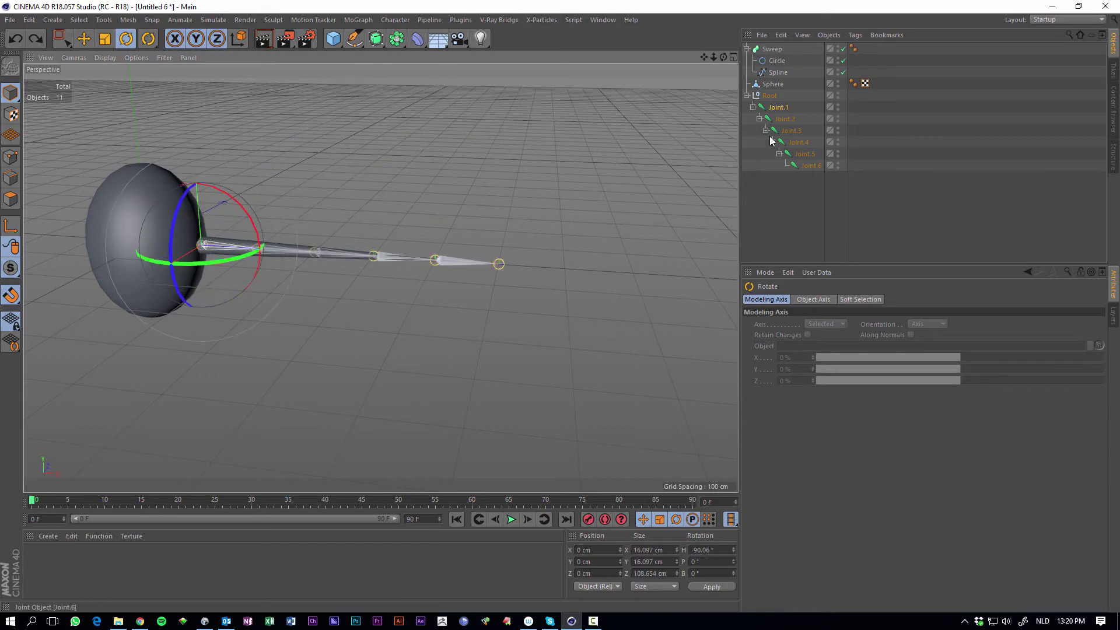
{"action": "left_click", "coordinate": [784, 118]}
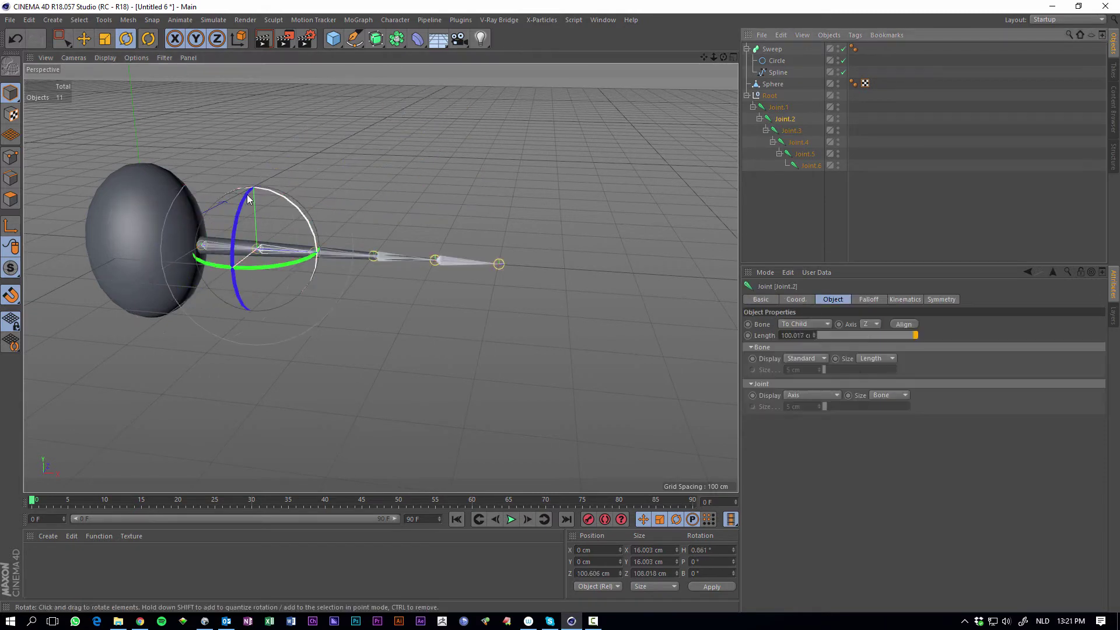
{"action": "left_click_drag", "start_coordinate": [247, 198], "coordinate": [265, 175]}
{"action": "key", "text": "ctrl+z"}
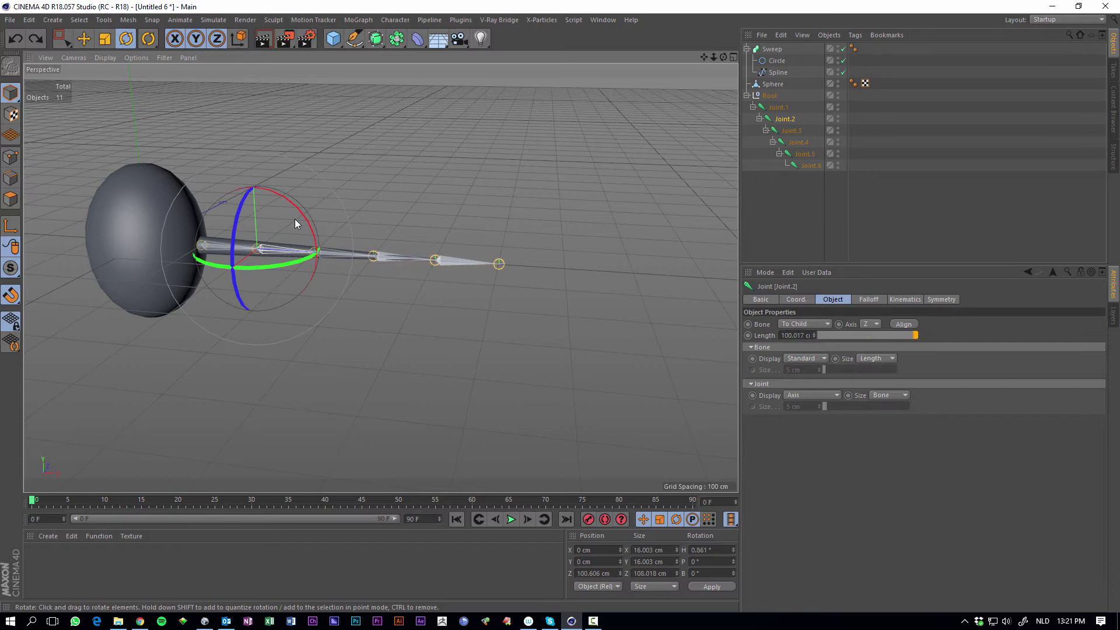
Step: Merge the Sweep with its circle and spline into a single polygon object using Connect Objects + Delete
{"action": "left_click_drag", "start_coordinate": [292, 236], "coordinate": [308, 255], "text": "alt"}
{"action": "middle_click_drag", "start_coordinate": [275, 266], "coordinate": [313, 275], "text": "alt"}
{"action": "scroll", "coordinate": [281, 267], "scroll_direction": "up", "scroll_amount": 3}
{"action": "left_click_drag", "start_coordinate": [289, 290], "coordinate": [315, 309], "text": "alt"}
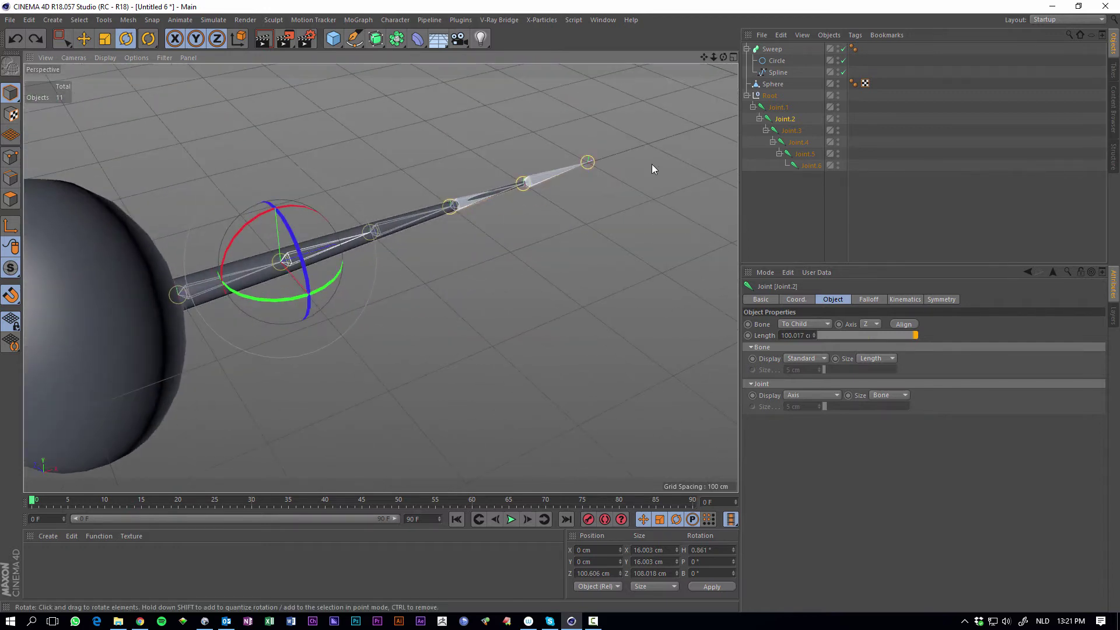
{"action": "left_click_drag", "start_coordinate": [404, 237], "coordinate": [400, 288], "text": "alt"}
{"action": "left_click", "coordinate": [397, 344]}
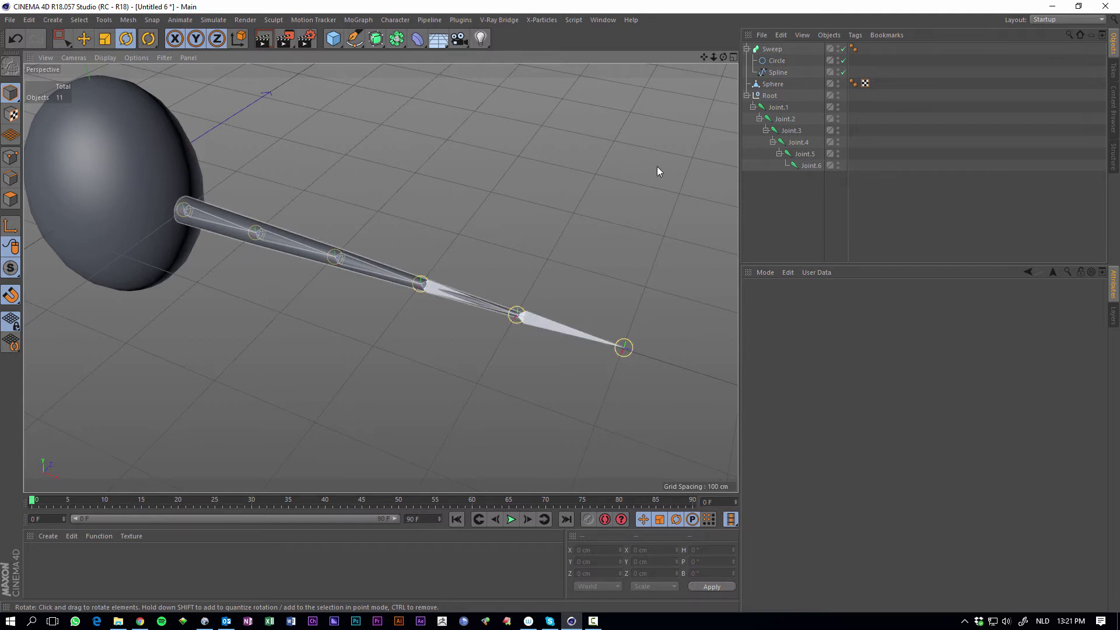
{"action": "left_click", "coordinate": [773, 50]}
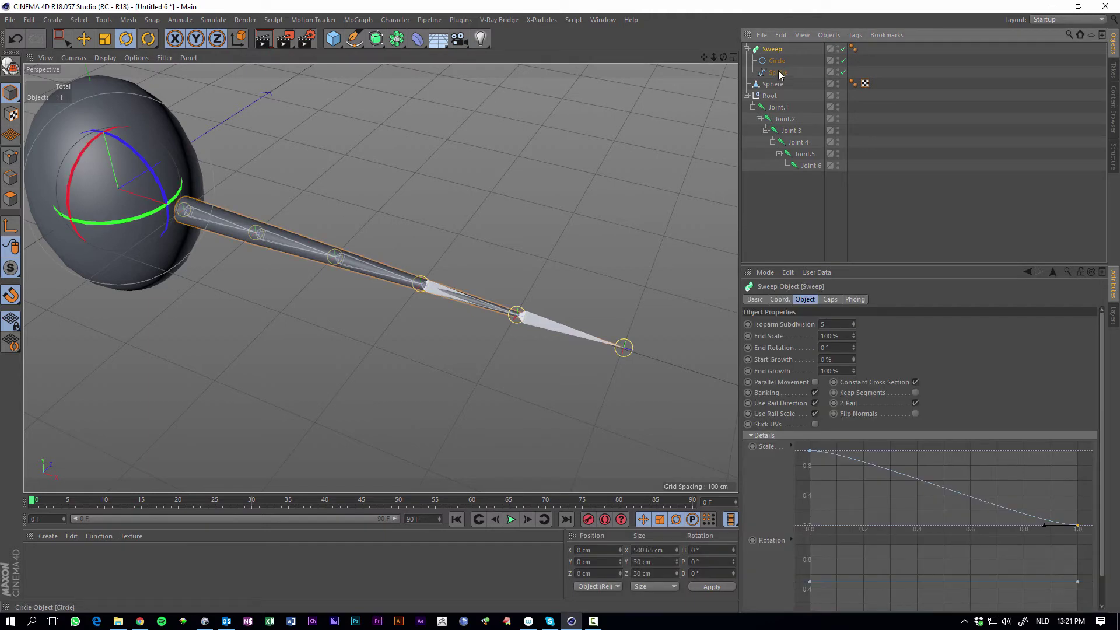
{"action": "left_click", "coordinate": [778, 74], "text": "shift"}
{"action": "right_click", "coordinate": [778, 73]}
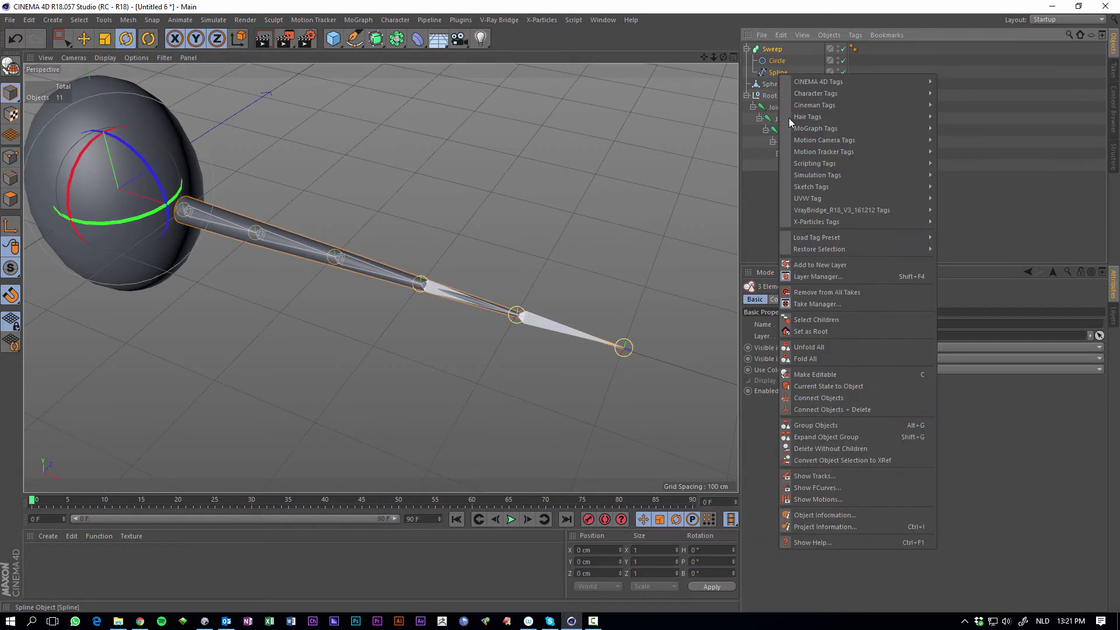
{"action": "left_click", "coordinate": [846, 408]}
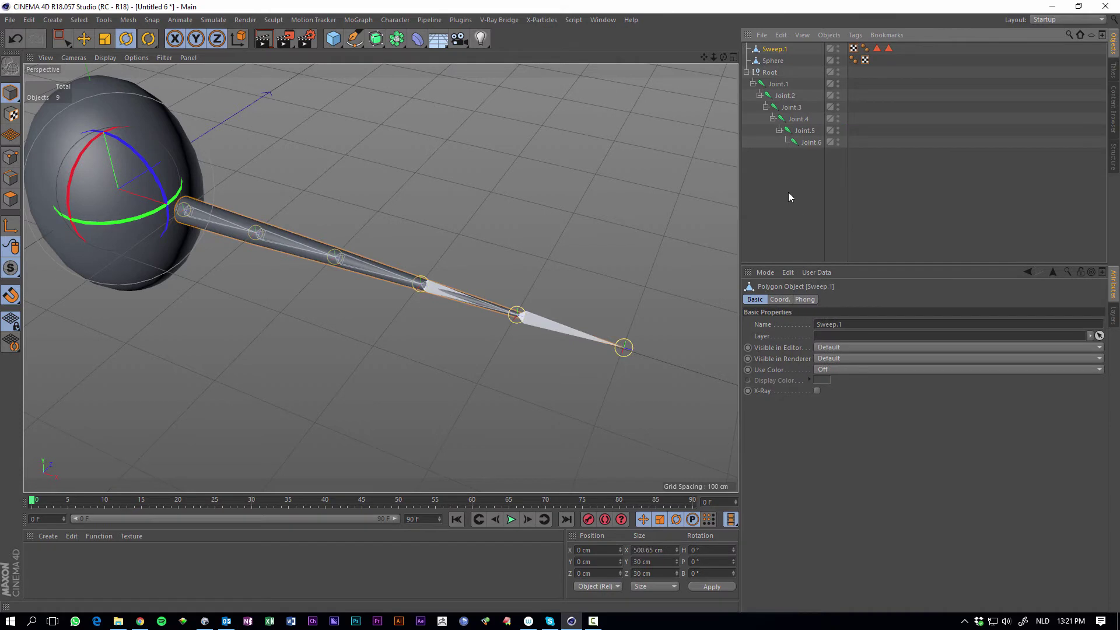
Step: Bind the merged tentacle mesh to all joints from Joint.1 to Joint.6
{"action": "left_click", "coordinate": [777, 85]}
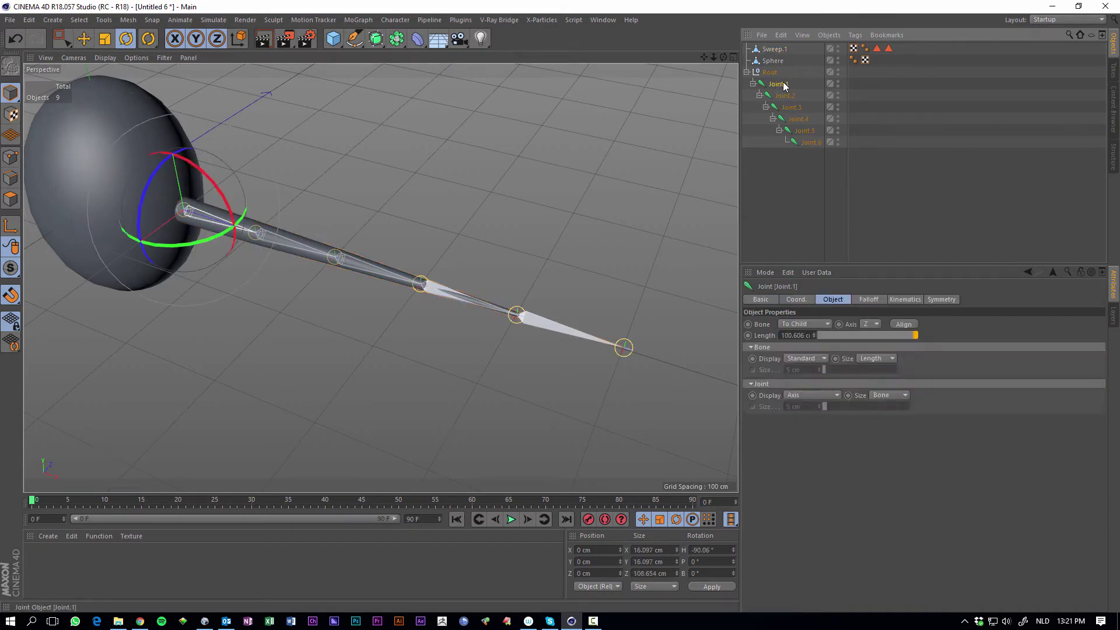
{"action": "left_click", "coordinate": [810, 142], "text": "shift"}
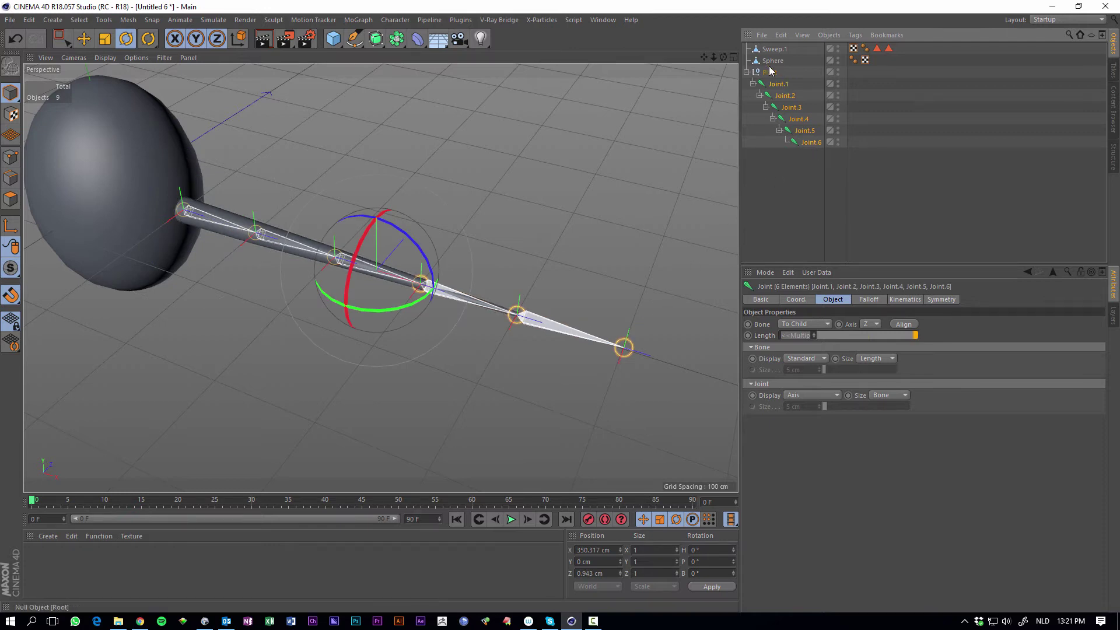
{"action": "left_click", "coordinate": [776, 49], "text": "ctrl"}
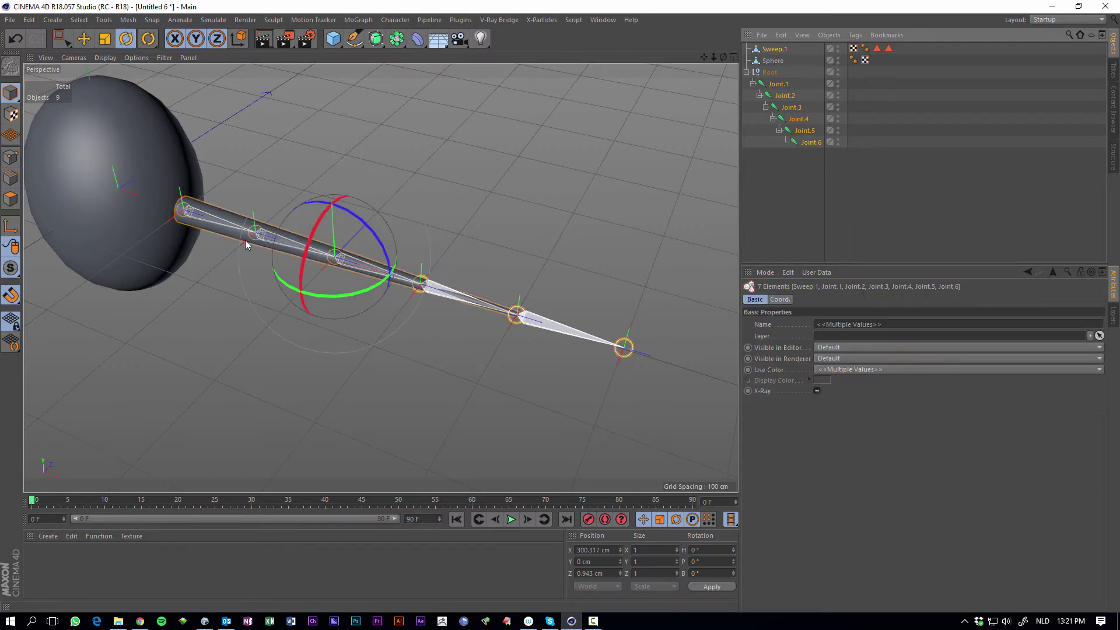
{"action": "left_click", "coordinate": [396, 20]}
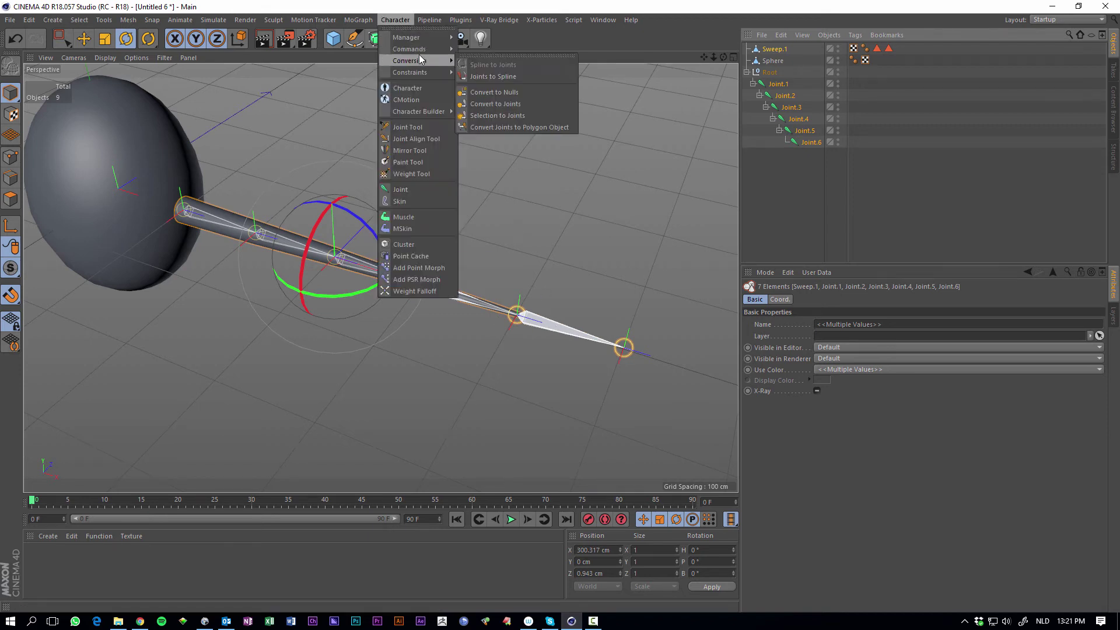
{"action": "mouse_move", "coordinate": [429, 50]}
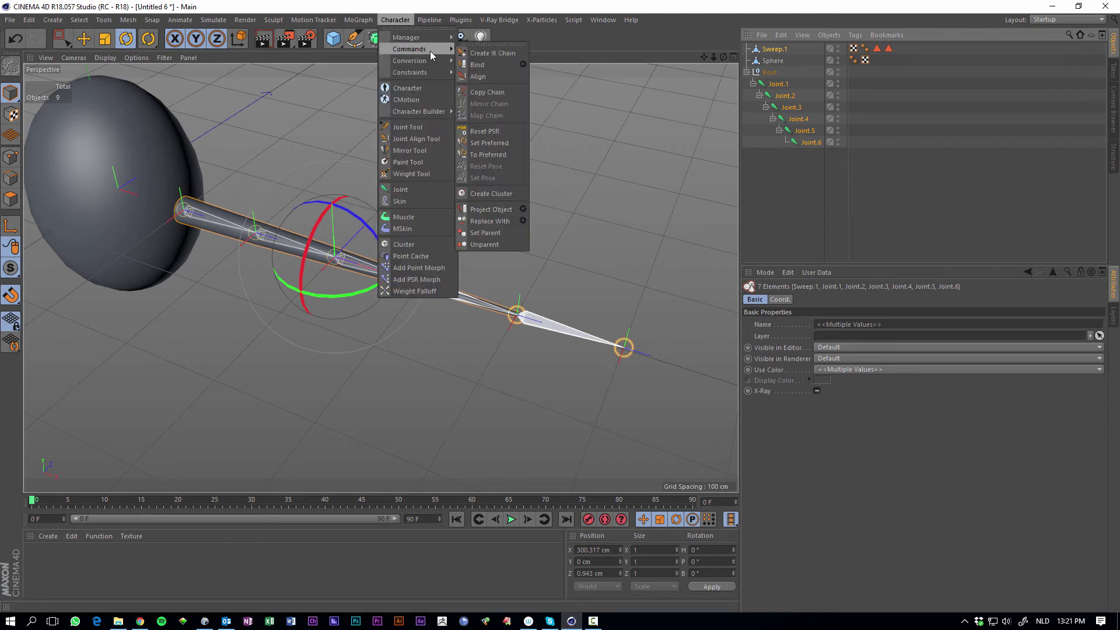
{"action": "left_click", "coordinate": [481, 65]}
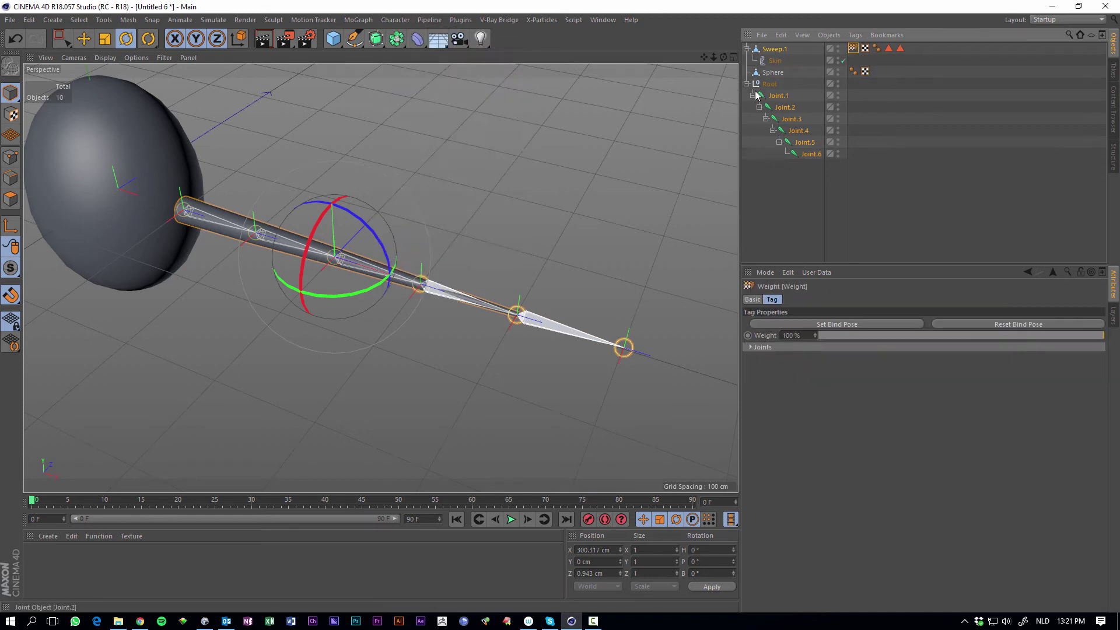
Step: Test the binding by rotating Joint.1 at the tentacle's base, and undo the rotation
{"action": "left_click_drag", "start_coordinate": [322, 223], "coordinate": [208, 269], "text": "alt"}
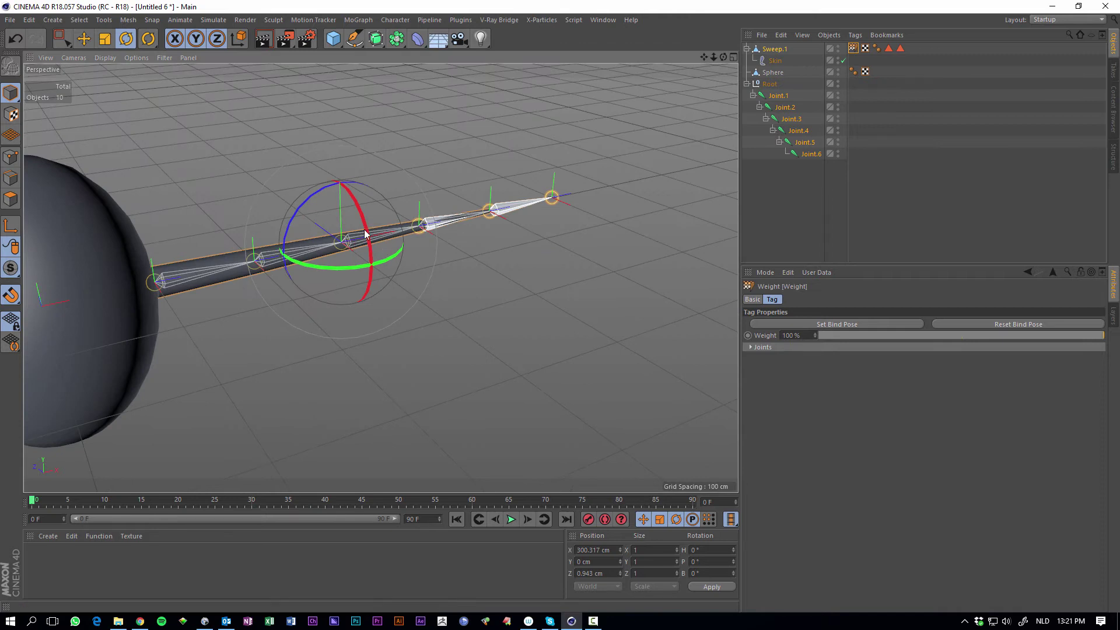
{"action": "left_click", "coordinate": [777, 95]}
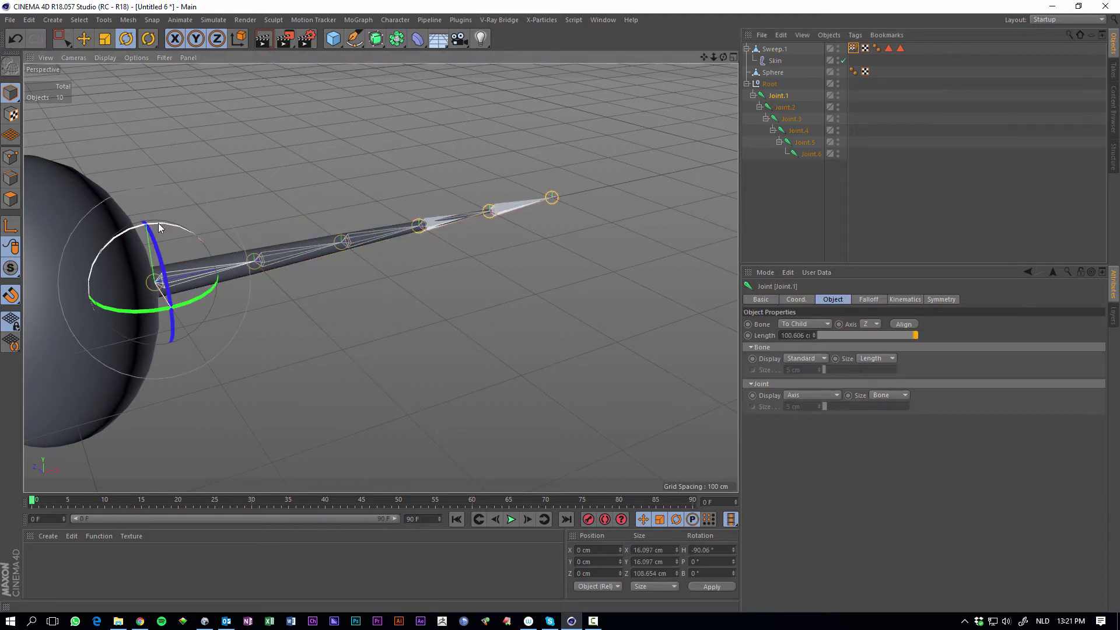
{"action": "left_click_drag", "start_coordinate": [155, 223], "coordinate": [490, 216]}
{"action": "key", "text": "ctrl+z"}
Step: Bend the tentacle by rotating Joint.3 to check how the mesh deforms, and undo the rotations
{"action": "left_click", "coordinate": [791, 119]}
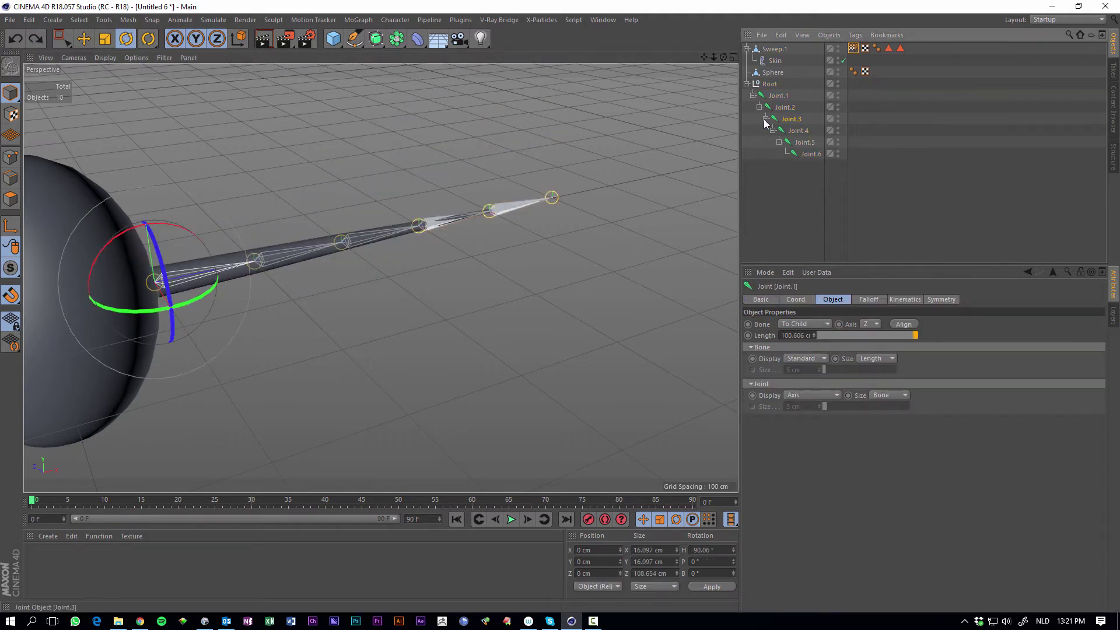
{"action": "left_click_drag", "start_coordinate": [316, 189], "coordinate": [290, 190]}
{"action": "key", "text": "ctrl+z"}
{"action": "left_click_drag", "start_coordinate": [351, 216], "coordinate": [359, 178], "text": "alt"}
{"action": "scroll", "coordinate": [394, 217], "scroll_direction": "up", "scroll_amount": 4}
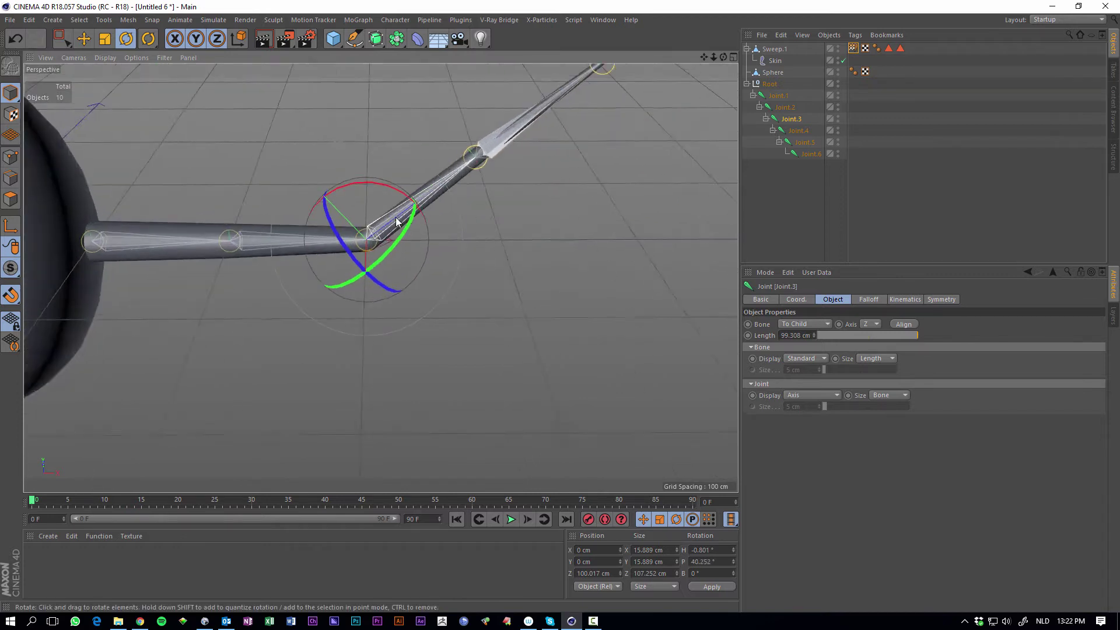
{"action": "left_click_drag", "start_coordinate": [394, 217], "coordinate": [313, 231], "text": "alt"}
{"action": "scroll", "coordinate": [364, 254], "scroll_direction": "up", "scroll_amount": 6}
{"action": "scroll", "coordinate": [312, 227], "scroll_direction": "down", "scroll_amount": 4}
{"action": "key", "text": "ctrl+z"}
Step: Add a Subdivision Surface object and make the Sweep.1 tentacle mesh its child to smooth the tentacle
{"action": "scroll", "coordinate": [474, 212], "scroll_direction": "down", "scroll_amount": 4}
{"action": "middle_click_drag", "start_coordinate": [450, 206], "coordinate": [448, 233], "text": "alt"}
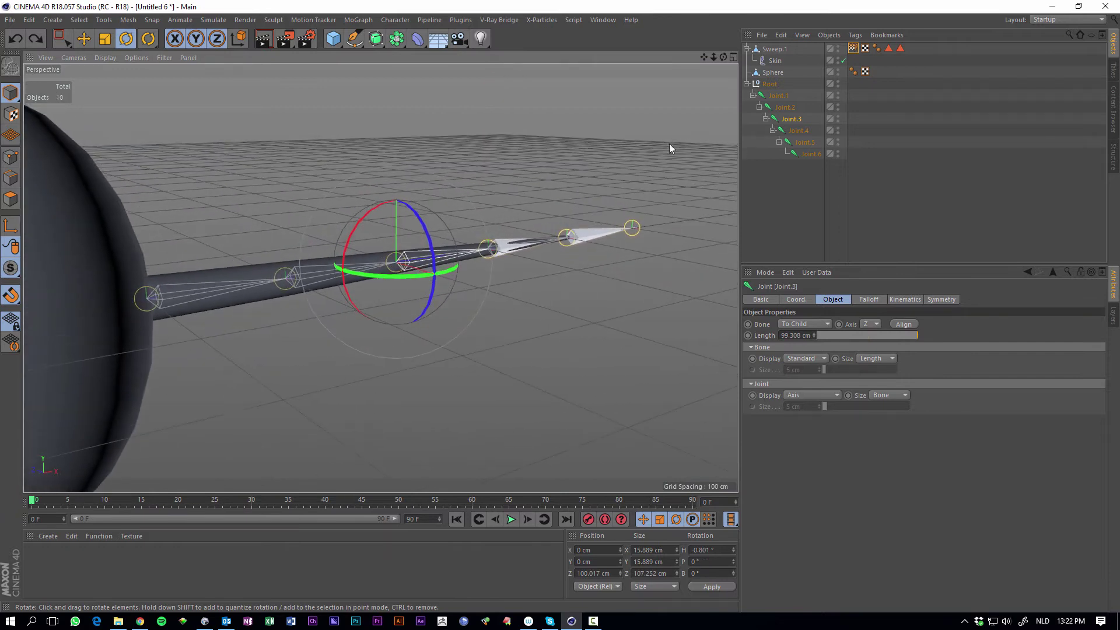
{"action": "left_click", "coordinate": [376, 38]}
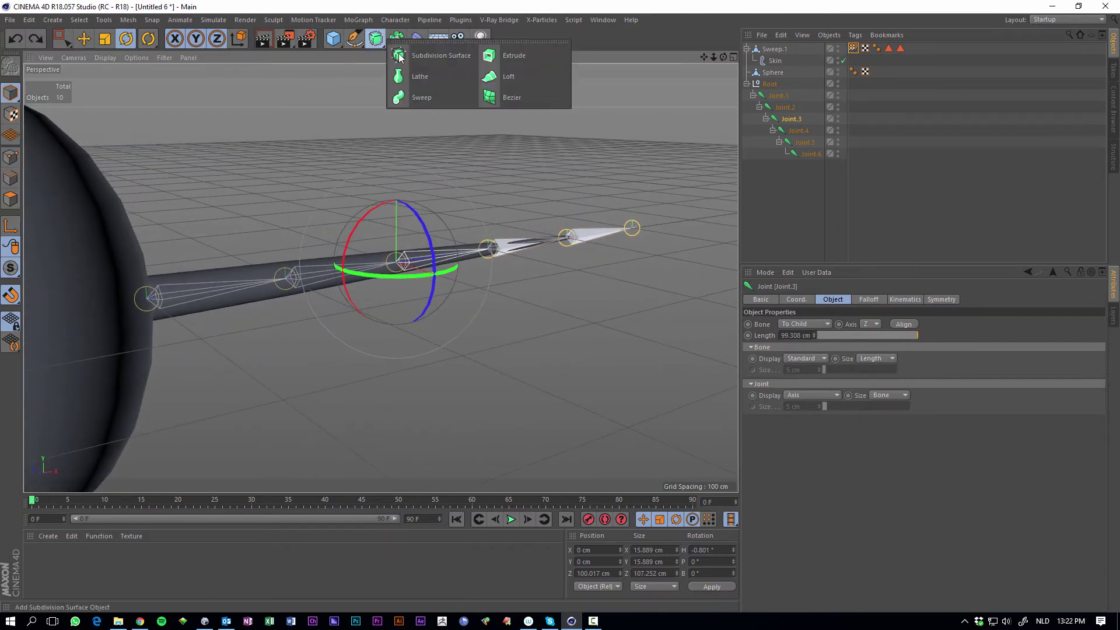
{"action": "left_click", "coordinate": [433, 55]}
{"action": "left_click_drag", "start_coordinate": [776, 65], "coordinate": [776, 59]}
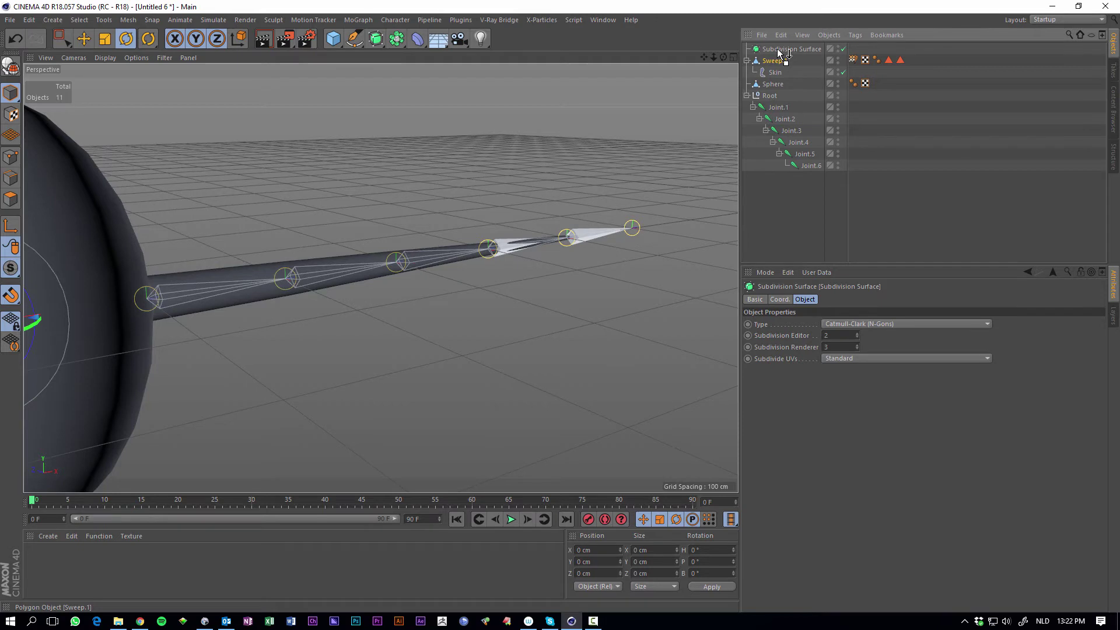
{"action": "left_click_drag", "start_coordinate": [777, 50], "coordinate": [777, 50]}
Step: Rotate Joint.2 to test how the smoothed tentacle deforms, and undo the rotation
{"action": "left_click", "coordinate": [777, 119]}
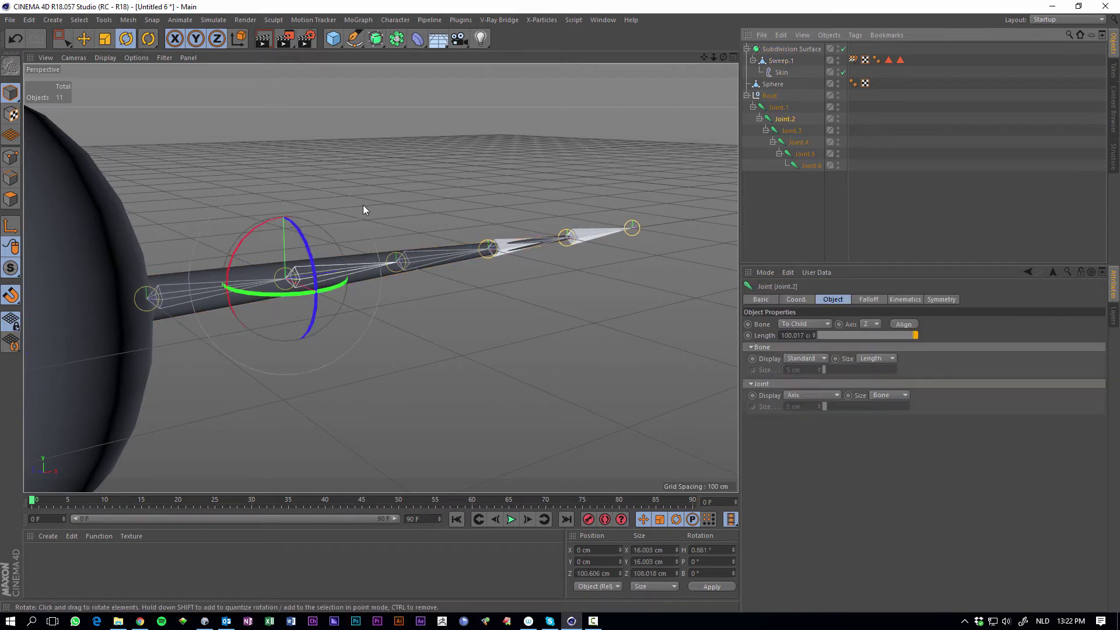
{"action": "left_click_drag", "start_coordinate": [277, 223], "coordinate": [300, 215]}
{"action": "key", "text": "ctrl+z"}
{"action": "right_click_drag", "start_coordinate": [478, 217], "coordinate": [434, 229], "text": "alt"}
{"action": "mouse_move", "coordinate": [380, 274]}
{"action": "left_mouse_down", "text": "alt"}
{"action": "mouse_move", "coordinate": [321, 292]}
{"action": "mouse_move", "coordinate": [193, 300]}
{"action": "left_mouse_up", "text": "alt"}
{"action": "middle_click_drag", "start_coordinate": [499, 283], "coordinate": [163, 250], "text": "alt"}
{"action": "right_click_drag", "start_coordinate": [351, 241], "coordinate": [276, 238], "text": "alt"}
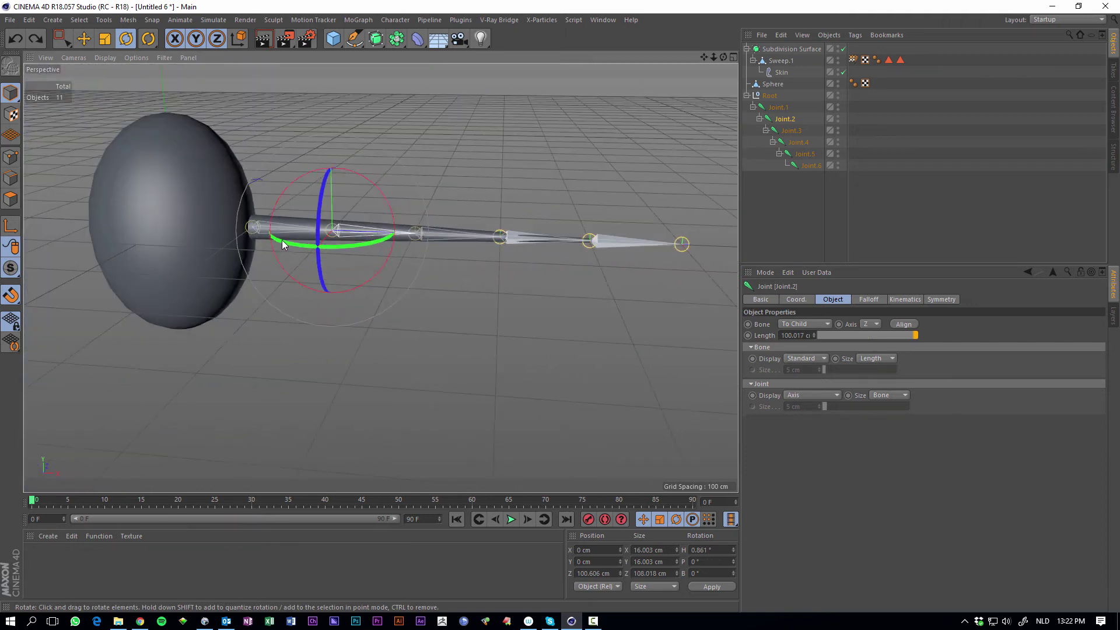
{"action": "middle_click_drag", "start_coordinate": [676, 176], "coordinate": [642, 183], "text": "alt"}
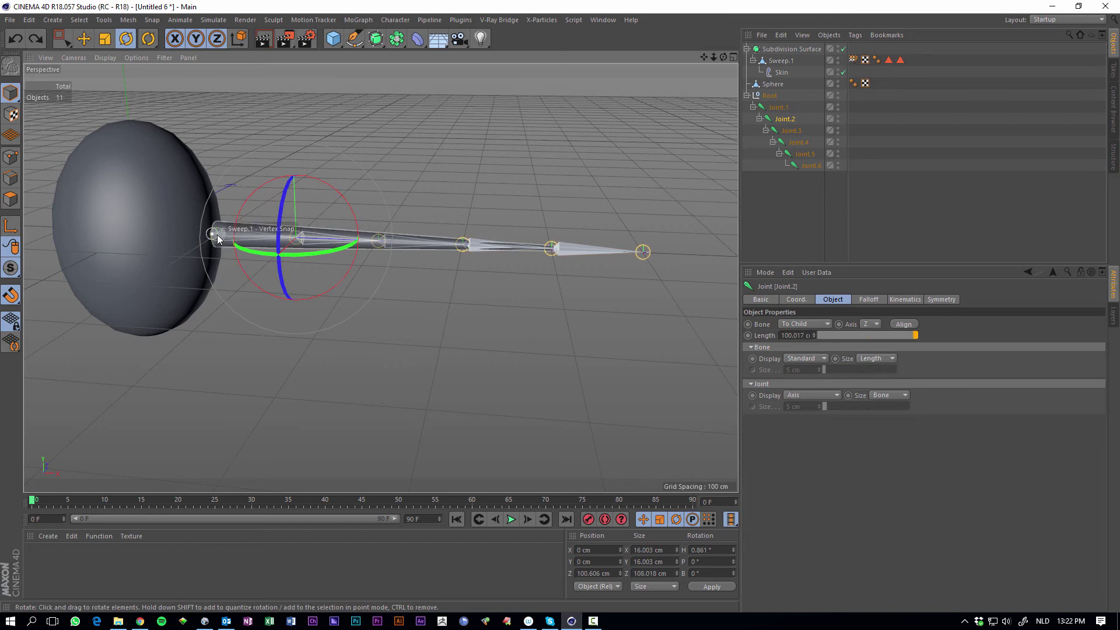
Step: Add an IK tag to Joint.1 and set Joint.6 as the end of the IK chain
{"action": "left_click", "coordinate": [781, 109]}
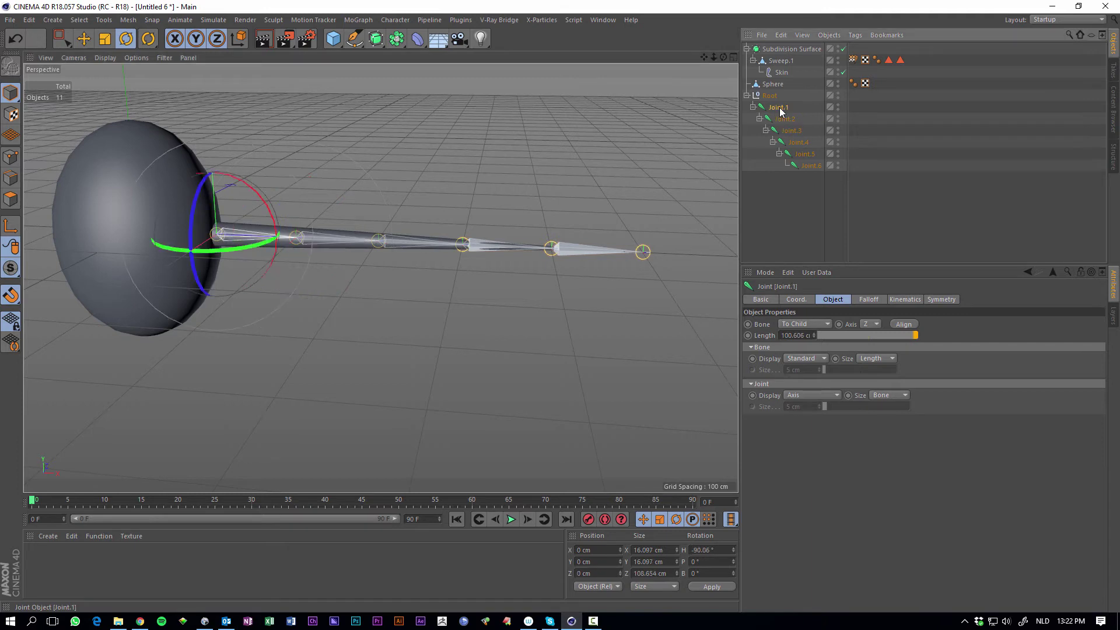
{"action": "right_click", "coordinate": [781, 109]}
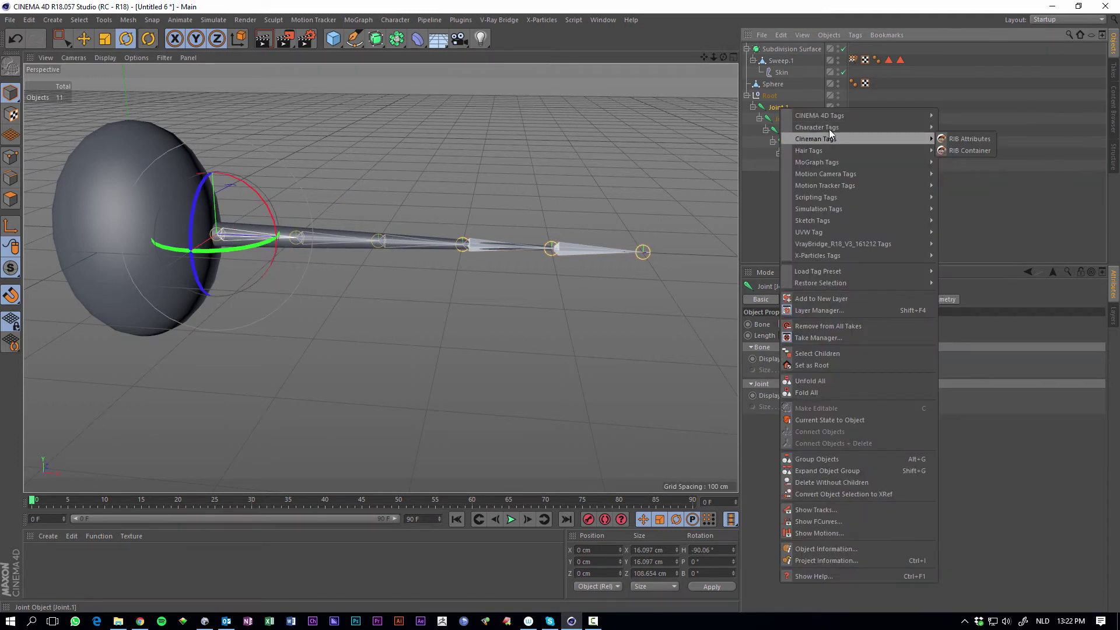
{"action": "mouse_move", "coordinate": [834, 127]}
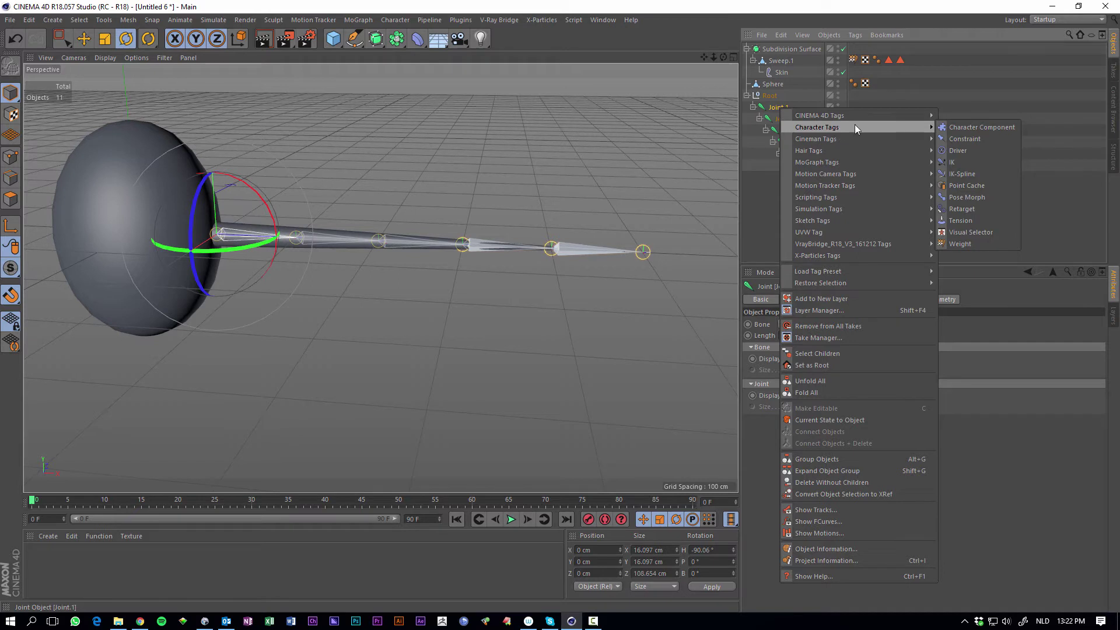
{"action": "left_click", "coordinate": [965, 162]}
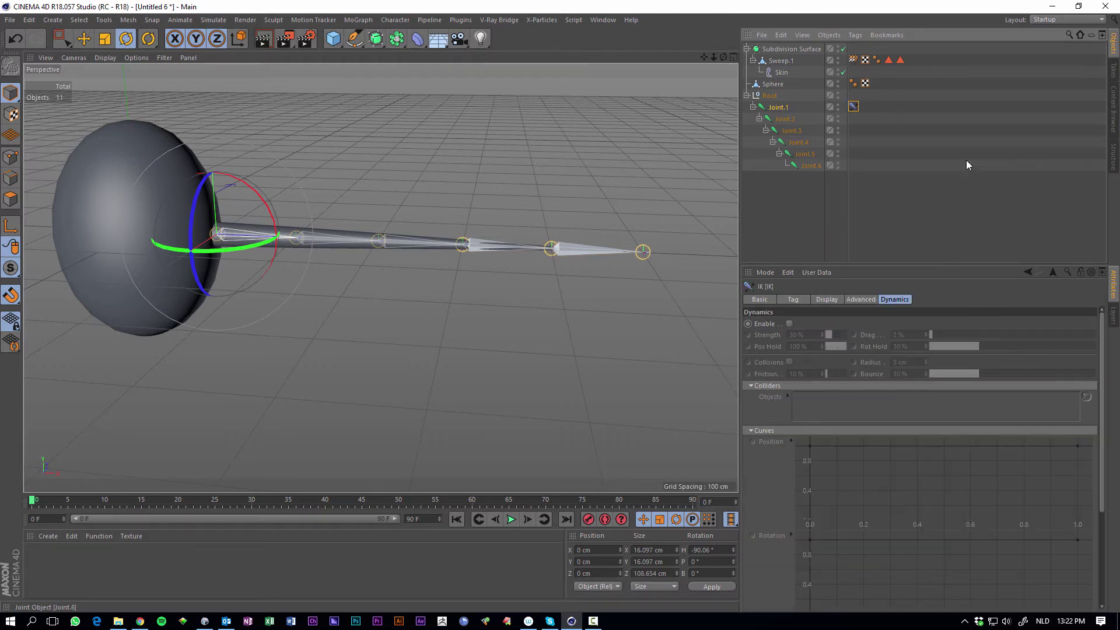
{"action": "left_click", "coordinate": [797, 299]}
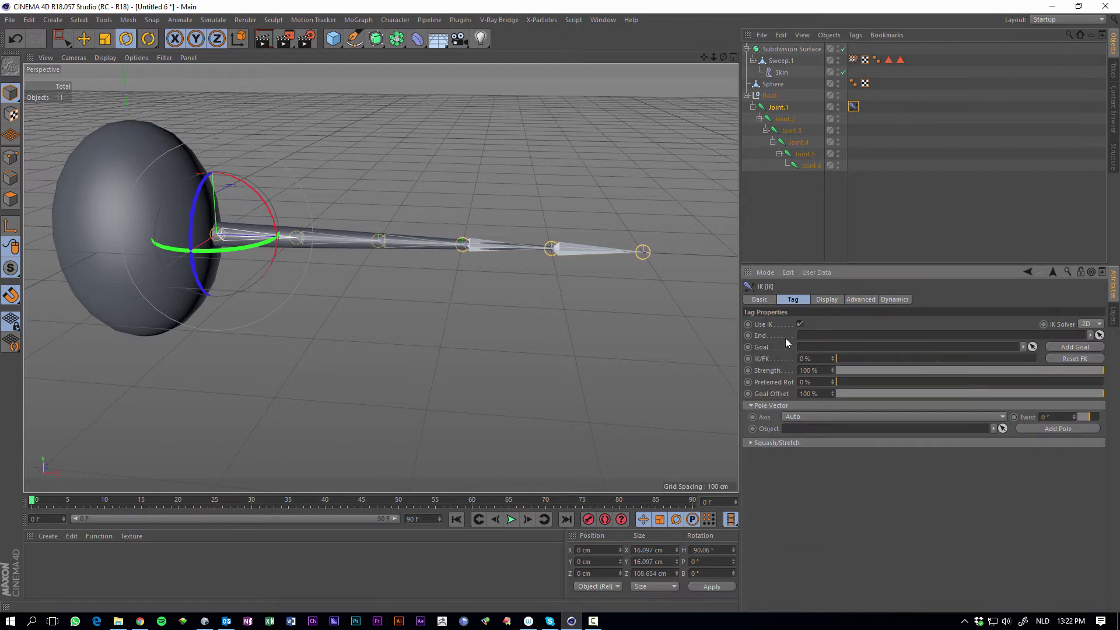
{"action": "left_click_drag", "start_coordinate": [810, 166], "coordinate": [812, 256]}
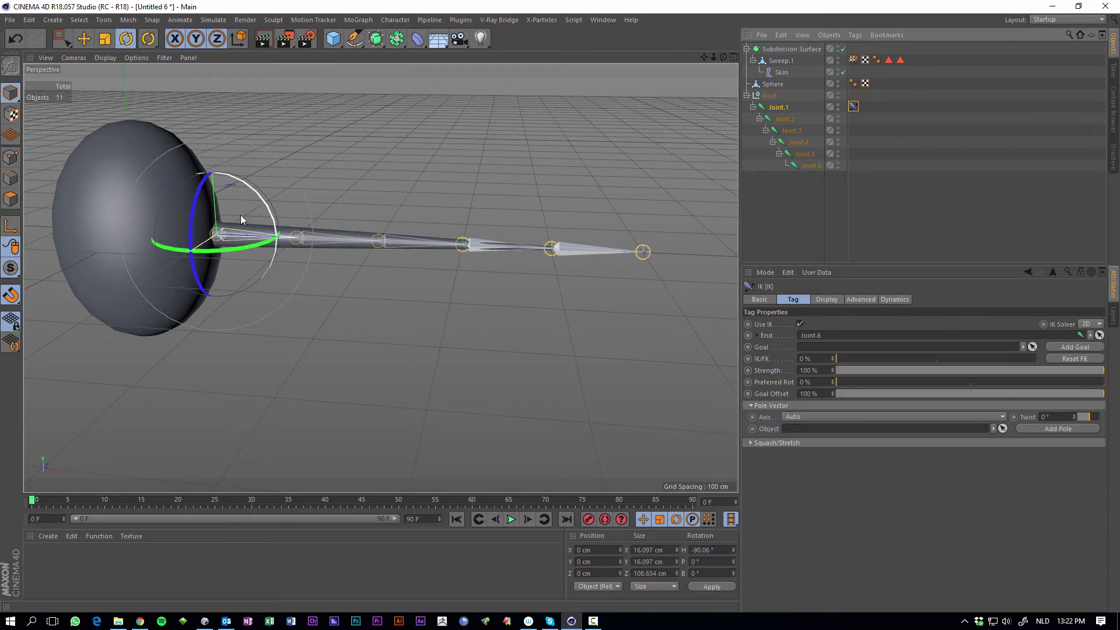
Step: Enable dynamics on Joint.1's IK tag and play the animation to simulate the tentacle
{"action": "mouse_move", "coordinate": [548, 248]}
{"action": "left_mouse_down", "text": "alt"}
{"action": "mouse_move", "coordinate": [508, 267]}
{"action": "mouse_move", "coordinate": [716, 217]}
{"action": "left_mouse_up", "text": "alt"}
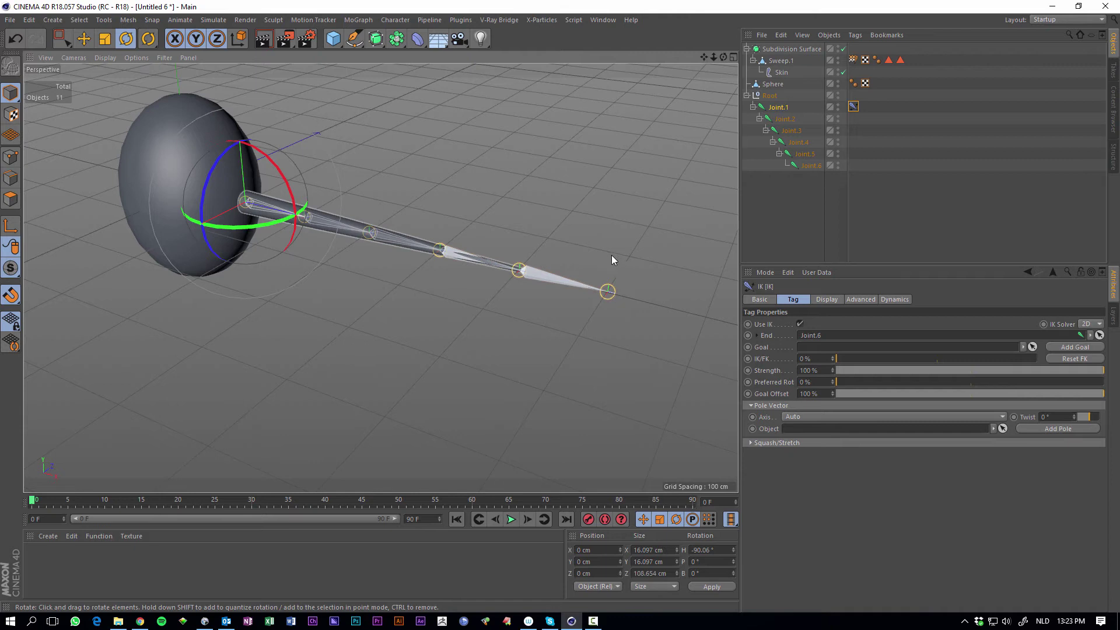
{"action": "left_click", "coordinate": [897, 300]}
{"action": "left_click", "coordinate": [789, 323]}
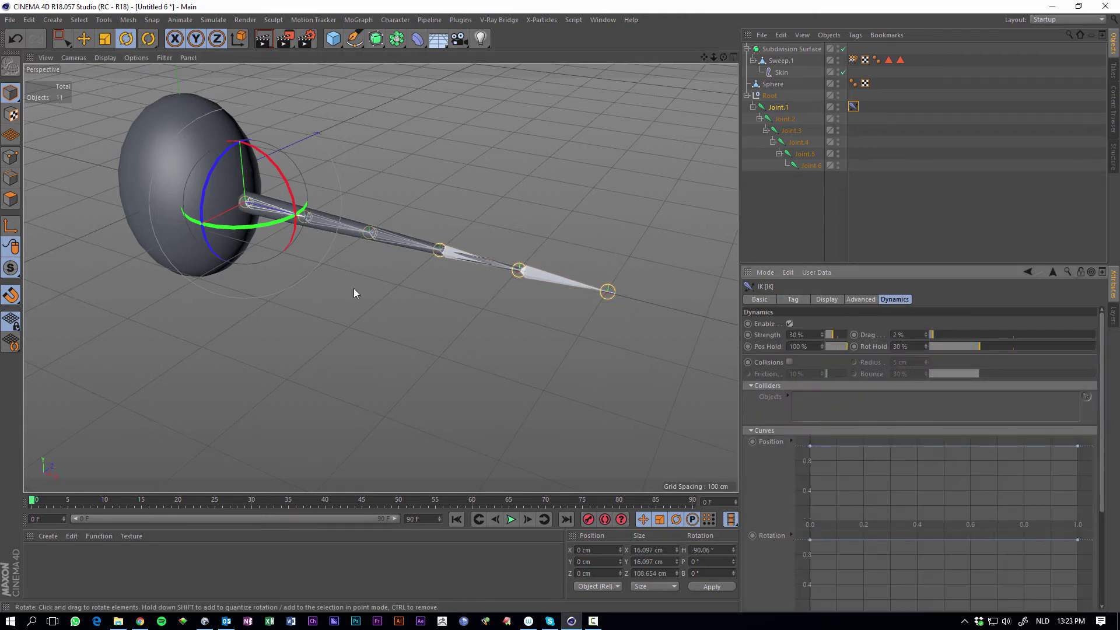
{"action": "left_click_drag", "start_coordinate": [352, 289], "coordinate": [491, 250], "text": "alt"}
{"action": "left_click", "coordinate": [511, 519]}
{"action": "left_click_drag", "start_coordinate": [424, 322], "coordinate": [296, 339], "text": "alt"}
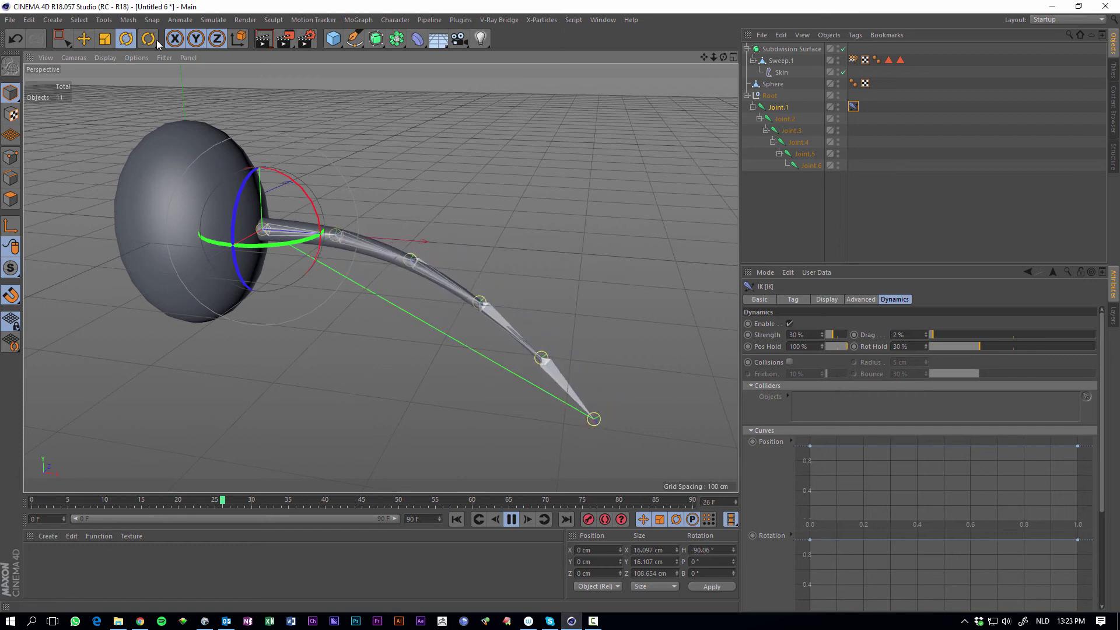
Step: Move Joint.1 during playback to test the tentacle's dynamics, undo the moves and stop the playback
{"action": "key", "text": "e"}
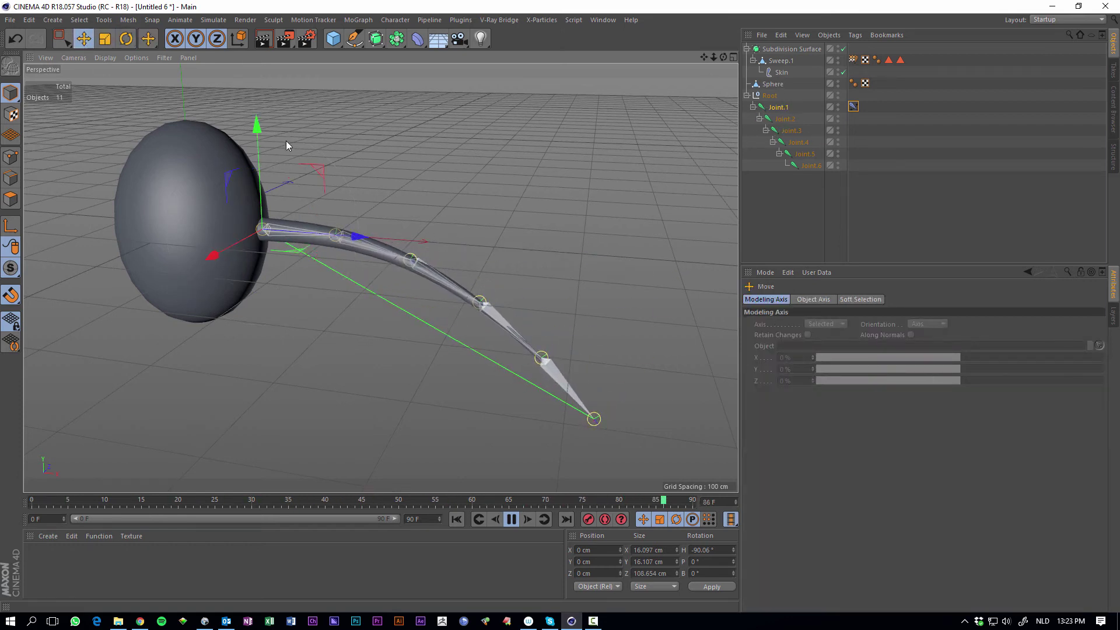
{"action": "mouse_move", "coordinate": [260, 131]}
{"action": "left_mouse_down"}
{"action": "mouse_move", "coordinate": [265, 150]}
{"action": "mouse_move", "coordinate": [277, 139]}
{"action": "left_mouse_up"}
{"action": "mouse_move", "coordinate": [208, 260]}
{"action": "left_mouse_down"}
{"action": "mouse_move", "coordinate": [164, 283]}
{"action": "mouse_move", "coordinate": [274, 226]}
{"action": "mouse_move", "coordinate": [219, 251]}
{"action": "left_mouse_up"}
{"action": "key", "text": "ctrl+z"}
{"action": "left_click_drag", "start_coordinate": [254, 133], "coordinate": [270, 130]}
{"action": "key", "text": "ctrl+z"}
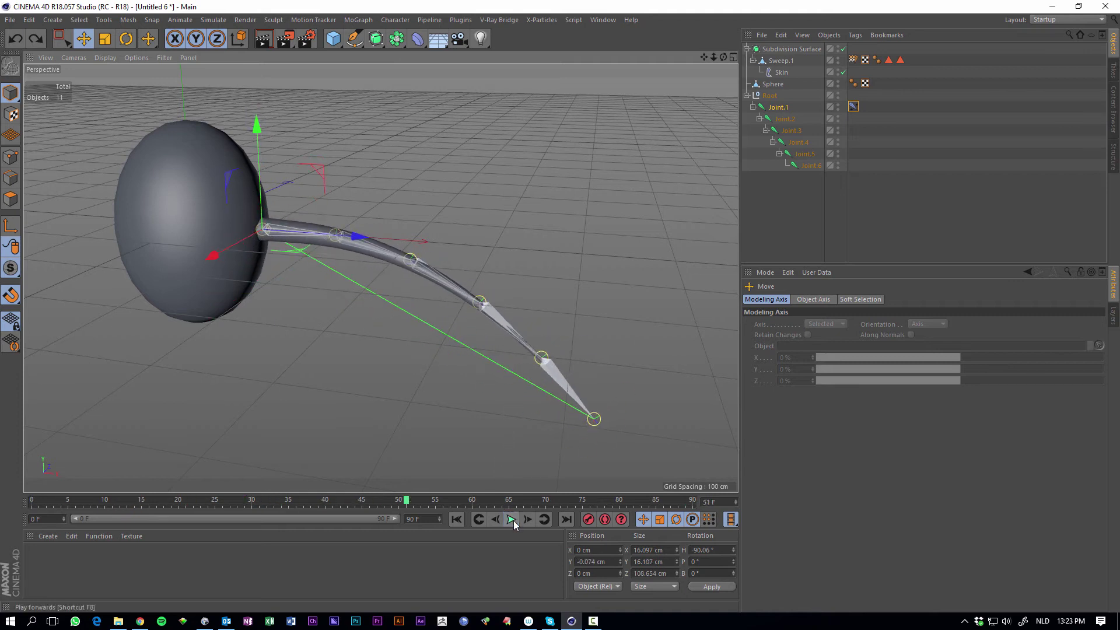
{"action": "left_click", "coordinate": [511, 519]}
Step: Deselect all objects and add a MoGraph Cloner to the scene
{"action": "left_click_drag", "start_coordinate": [270, 236], "coordinate": [495, 449], "text": "alt"}
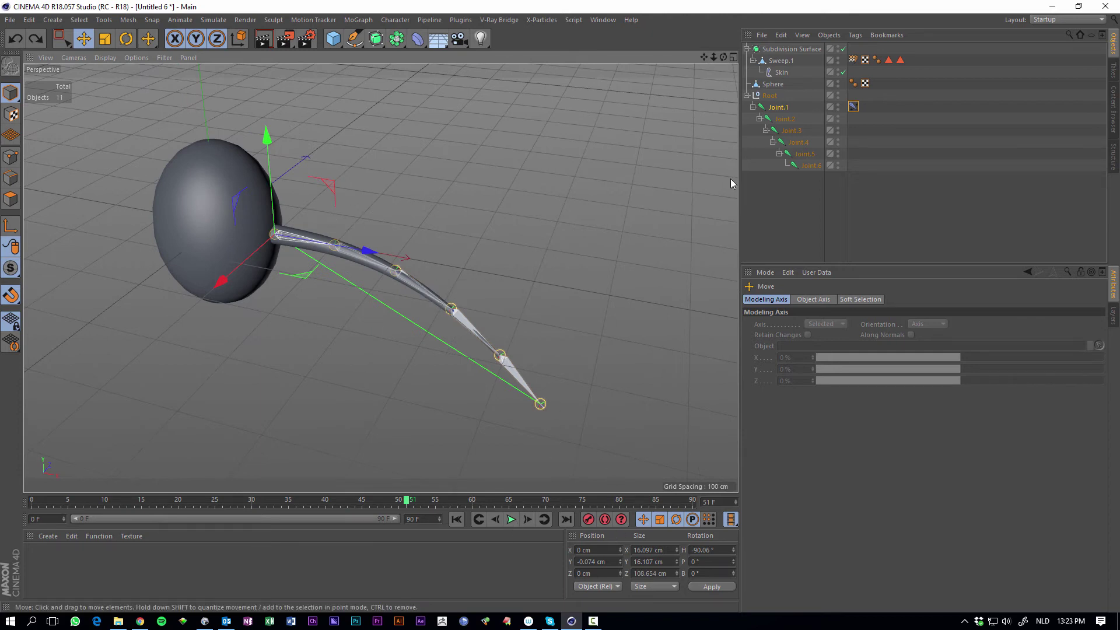
{"action": "left_click", "coordinate": [792, 207]}
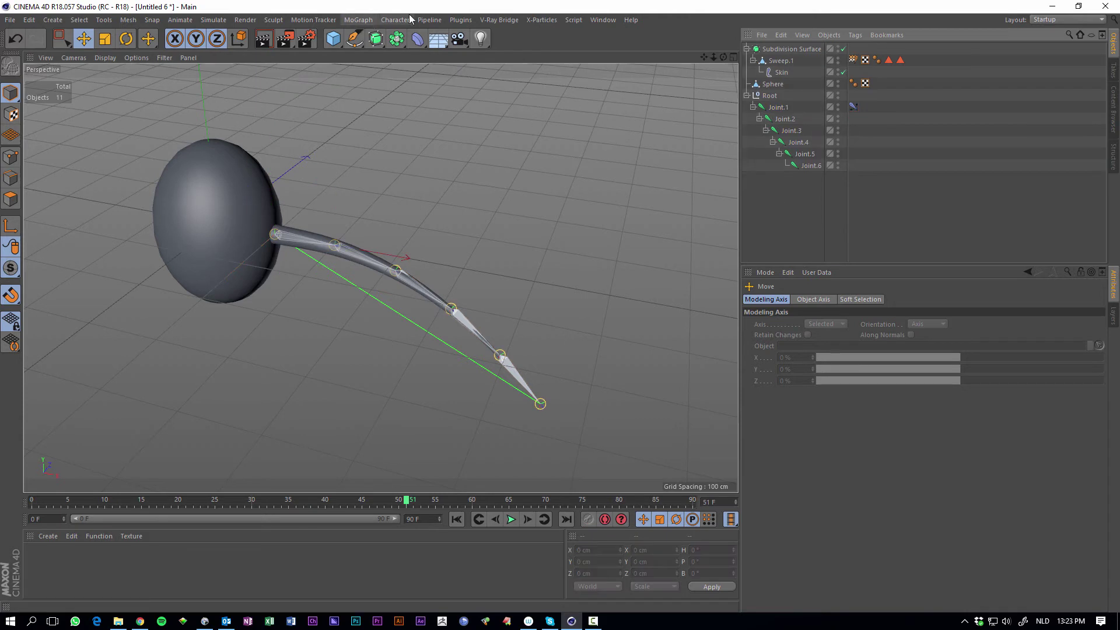
{"action": "left_click", "coordinate": [364, 20]}
{"action": "mouse_move", "coordinate": [380, 37]}
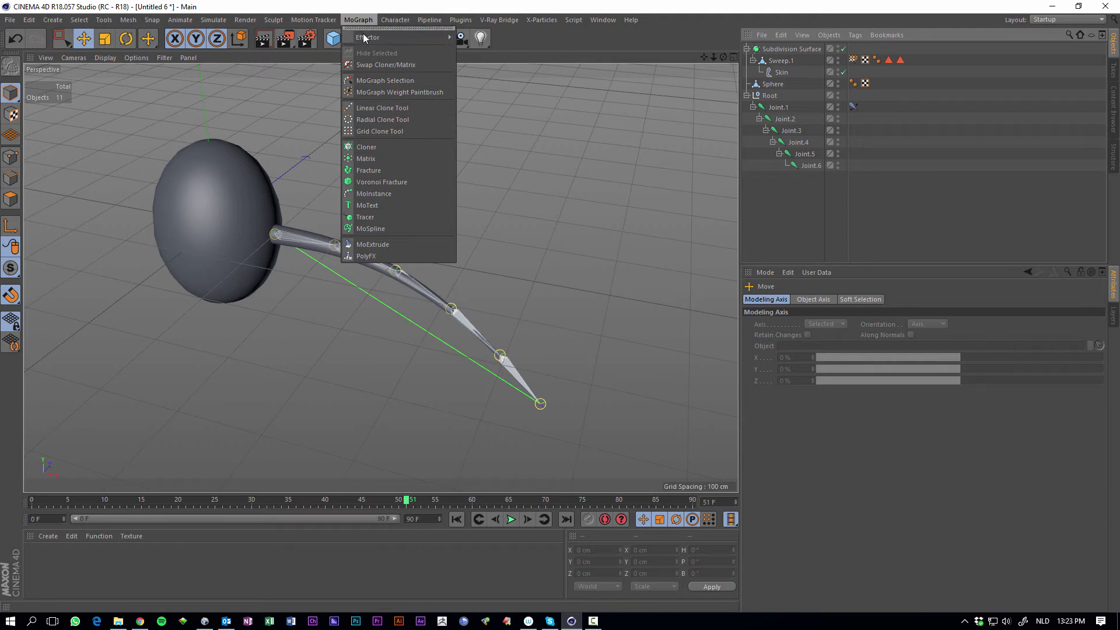
{"action": "left_click", "coordinate": [393, 148]}
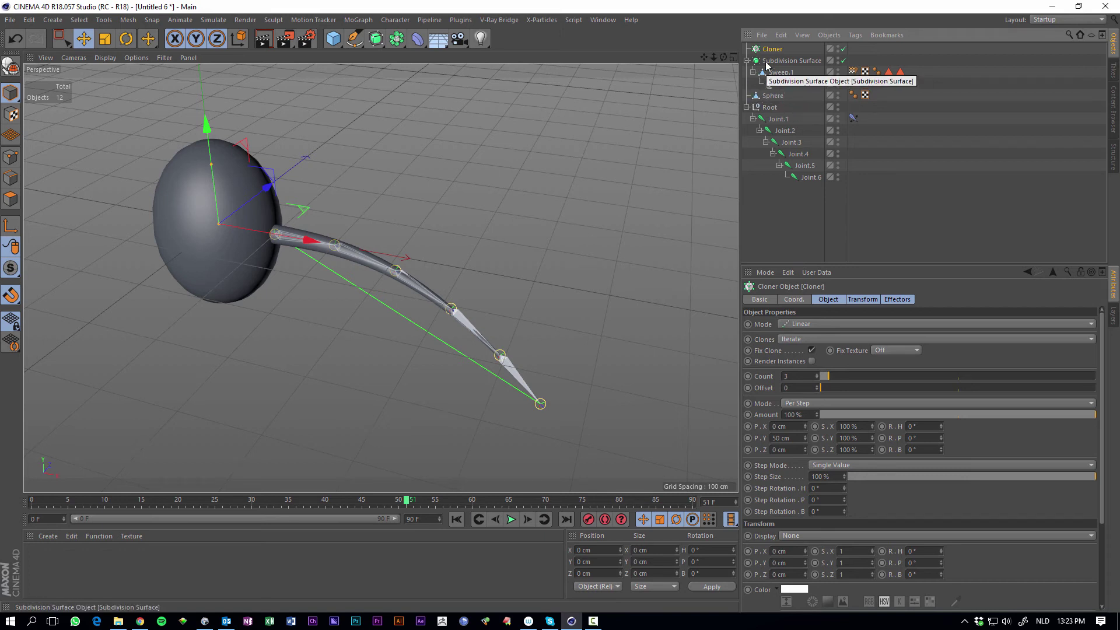
Step: Group the Subdivision Surface and the Root joint hierarchy into one null and name it Tentacle
{"action": "left_click", "coordinate": [746, 107]}
{"action": "left_click", "coordinate": [747, 61]}
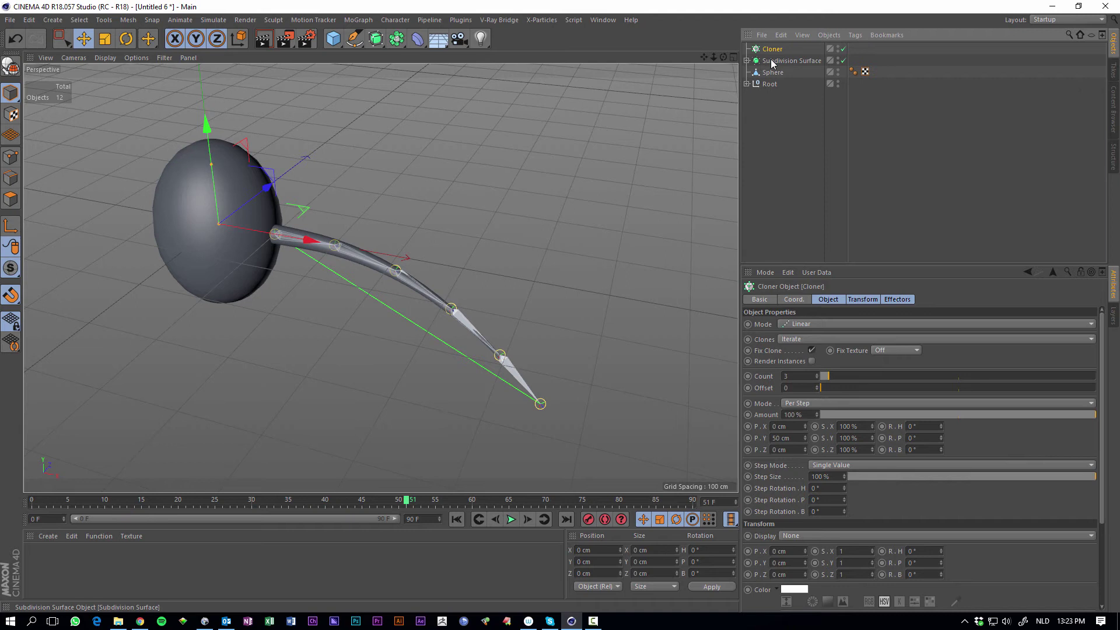
{"action": "left_click", "coordinate": [778, 60]}
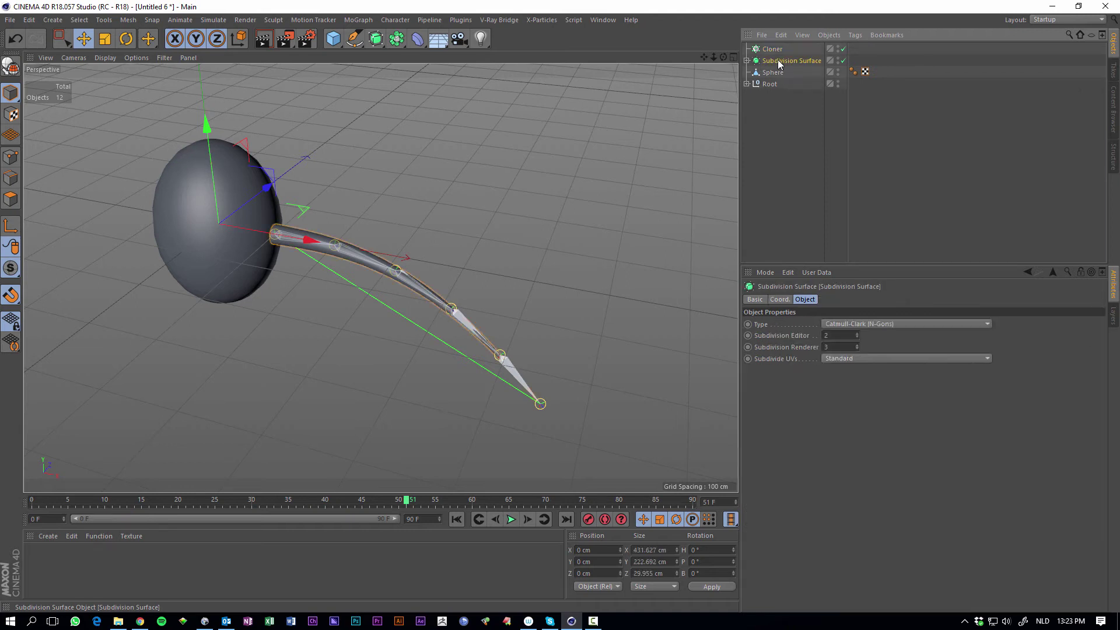
{"action": "left_click", "coordinate": [774, 84], "text": "ctrl"}
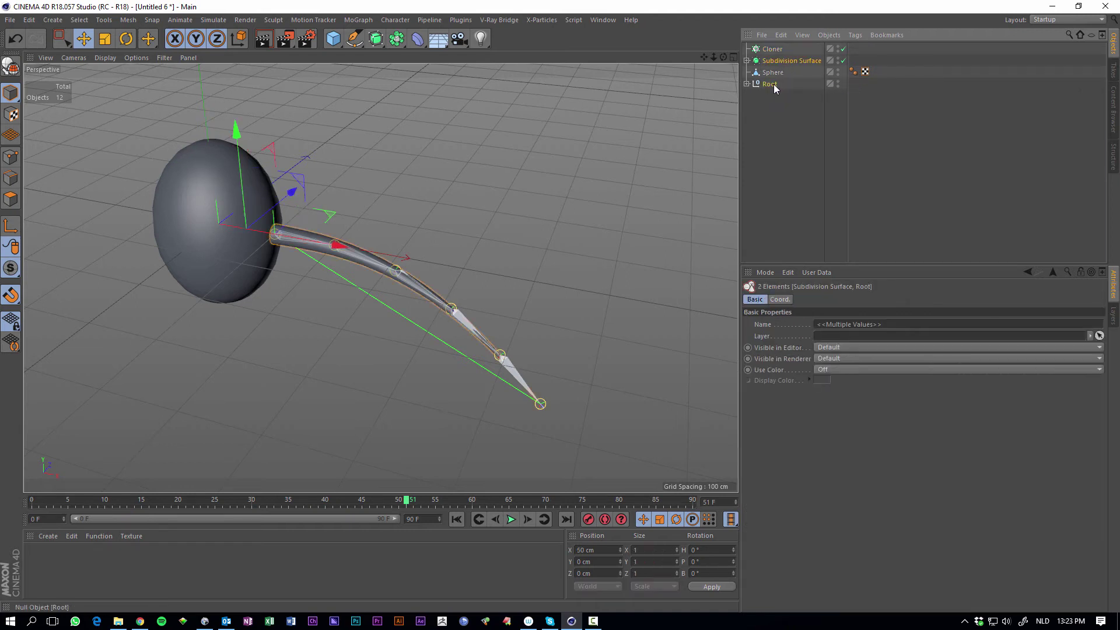
{"action": "key", "text": "alt+g"}
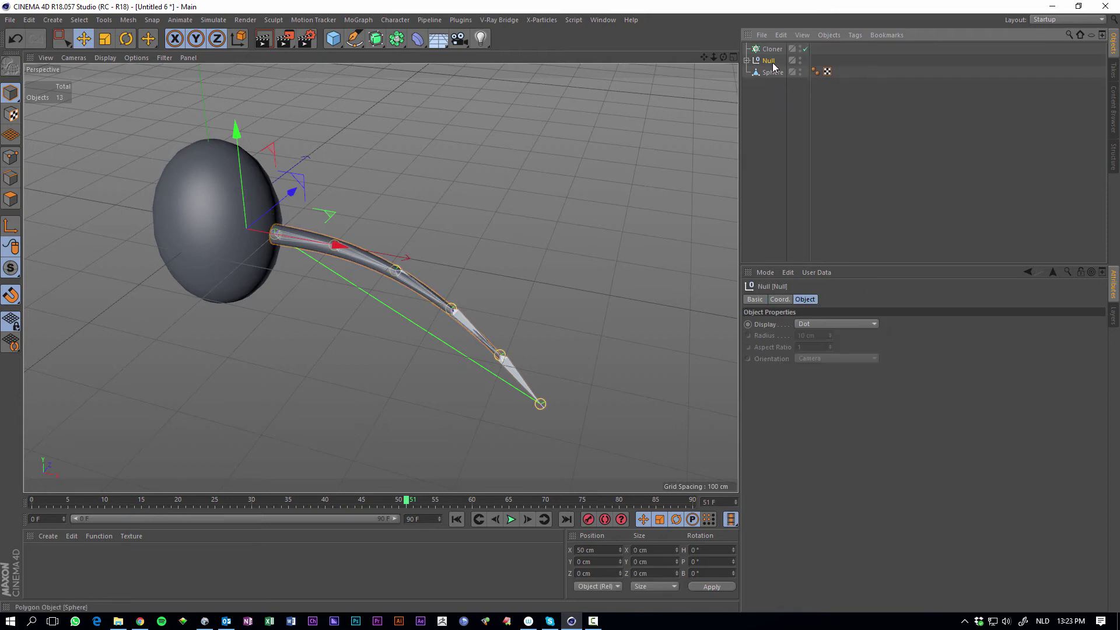
{"action": "double_click", "coordinate": [771, 61]}
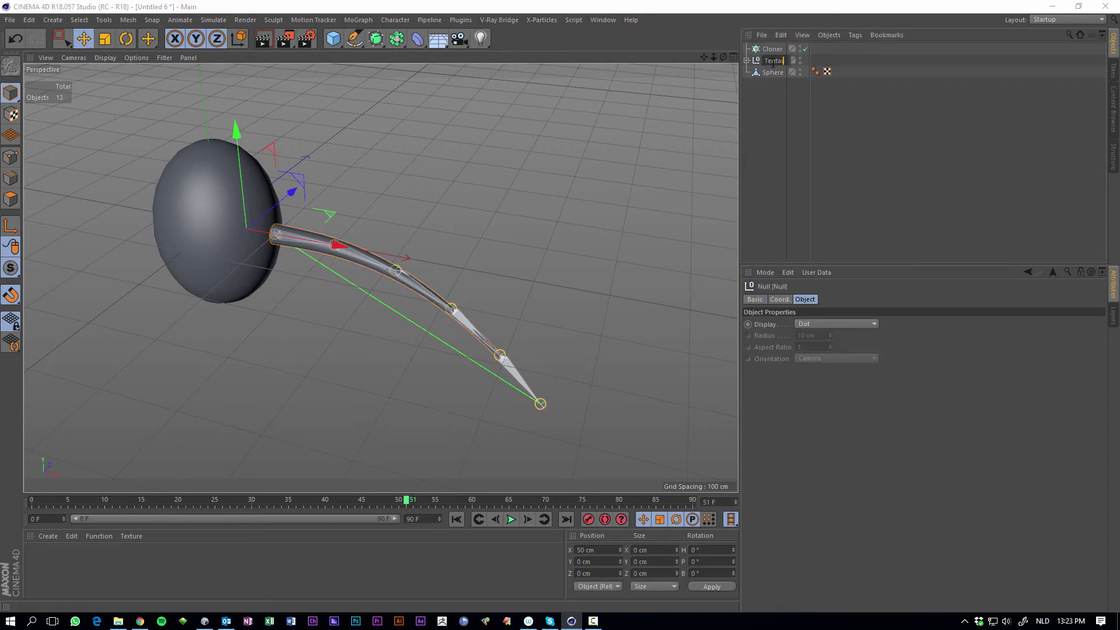
{"action": "key", "text": "Return"}
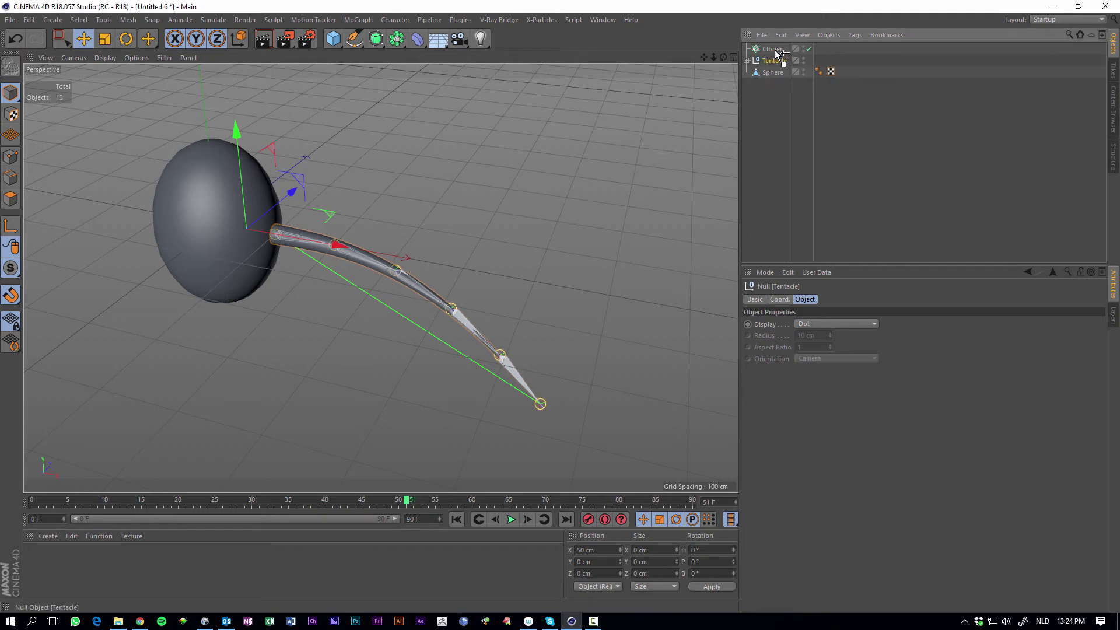
Step: Make the Tentacle group a child of the Cloner and select the Cloner
{"action": "left_click_drag", "start_coordinate": [775, 51], "coordinate": [774, 52]}
{"action": "left_click", "coordinate": [773, 50]}
{"action": "left_click_drag", "start_coordinate": [364, 254], "coordinate": [344, 228], "text": "alt"}
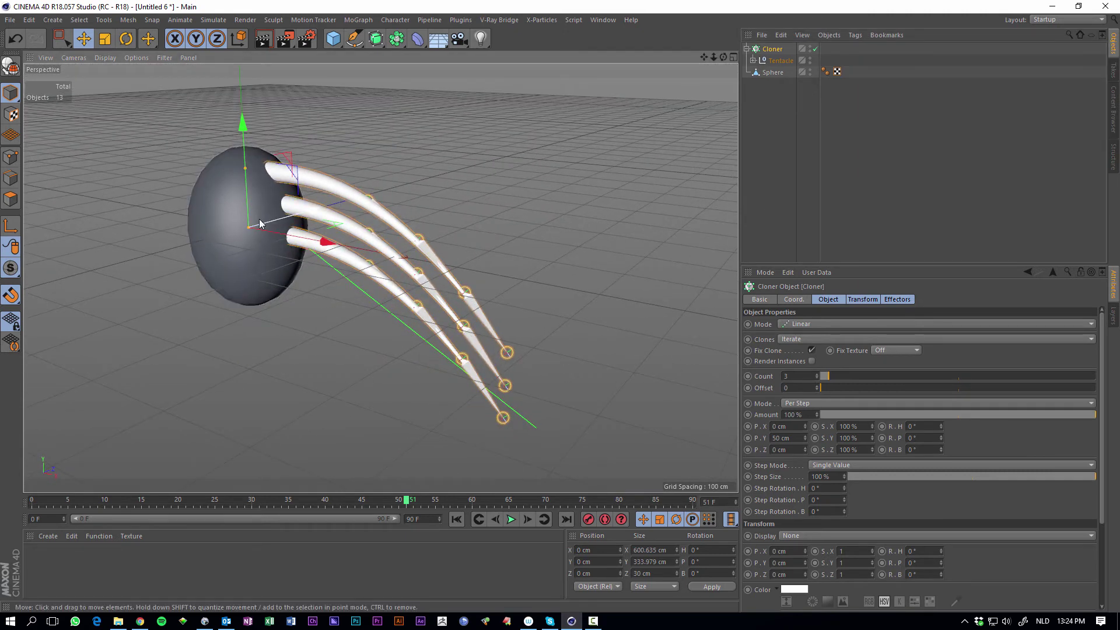
Step: Set the Cloner's mode to Radial and its plane to XZ so the tentacles surround the body, and inspect them from above
{"action": "left_click", "coordinate": [803, 327]}
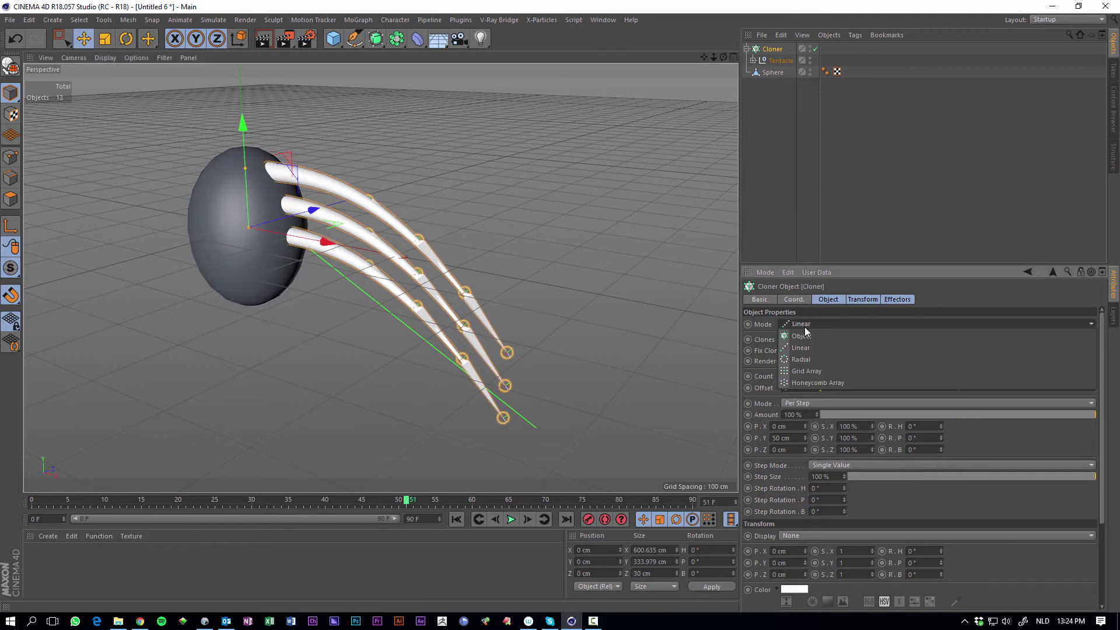
{"action": "left_click", "coordinate": [812, 359]}
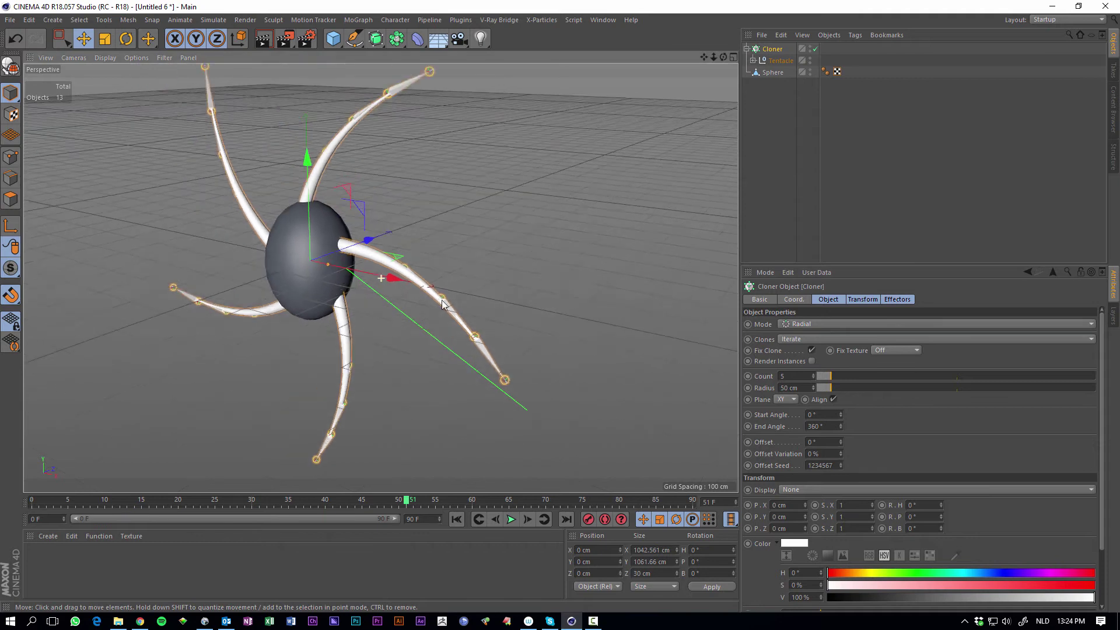
{"action": "middle_click_drag", "start_coordinate": [461, 305], "coordinate": [419, 234], "text": "alt"}
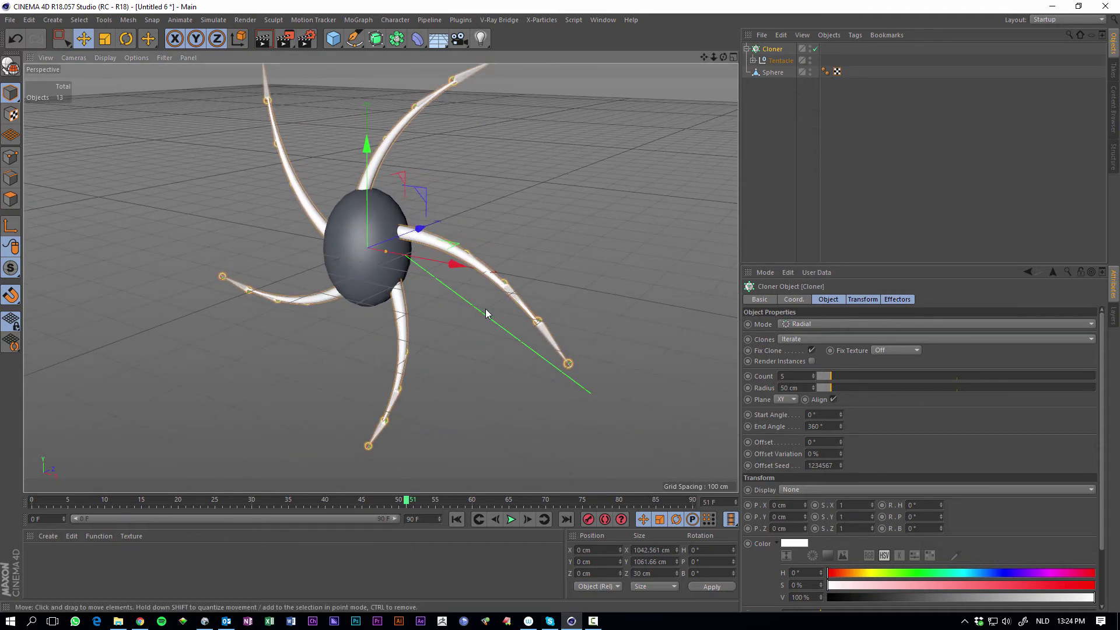
{"action": "left_click", "coordinate": [793, 399]}
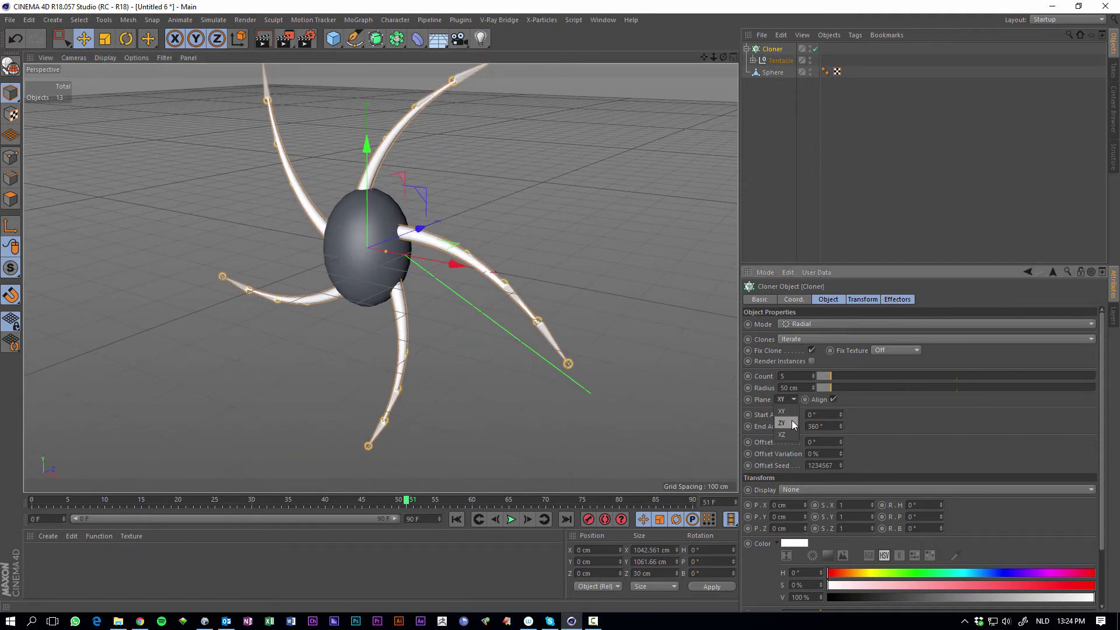
{"action": "left_click", "coordinate": [784, 423]}
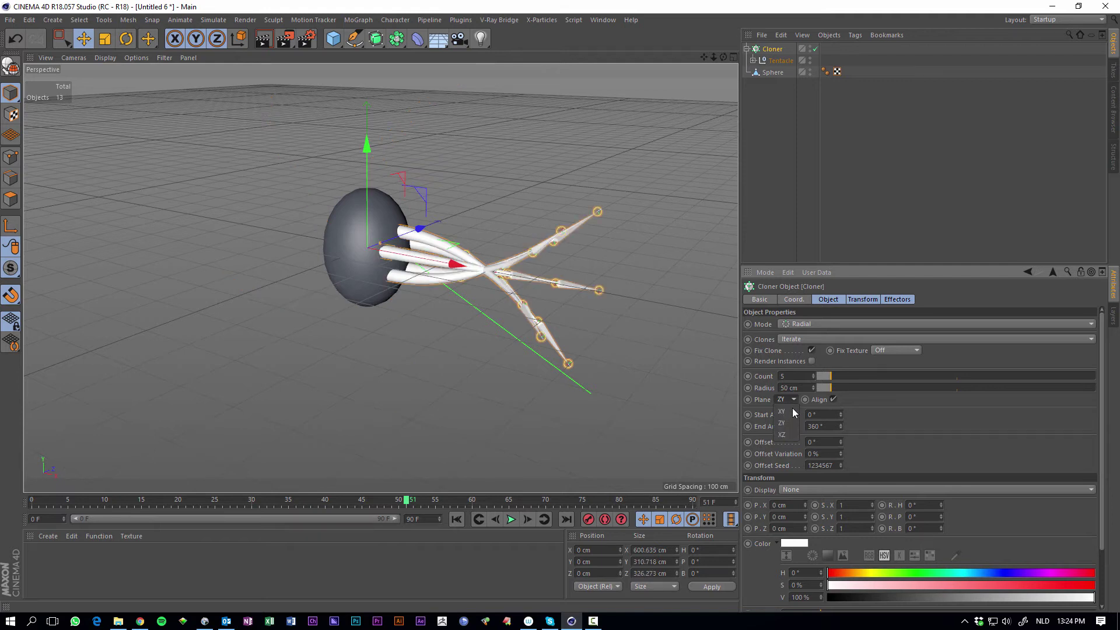
{"action": "left_click", "coordinate": [792, 434]}
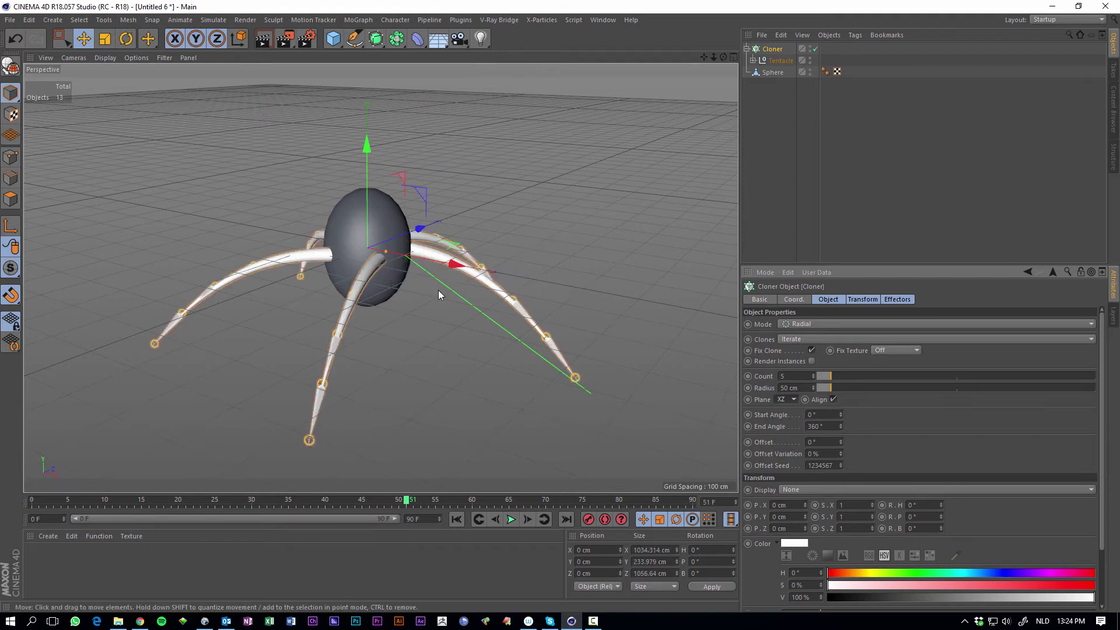
{"action": "left_click_drag", "start_coordinate": [435, 288], "coordinate": [321, 362], "text": "alt"}
{"action": "left_click_drag", "start_coordinate": [363, 240], "coordinate": [413, 268], "text": "alt"}
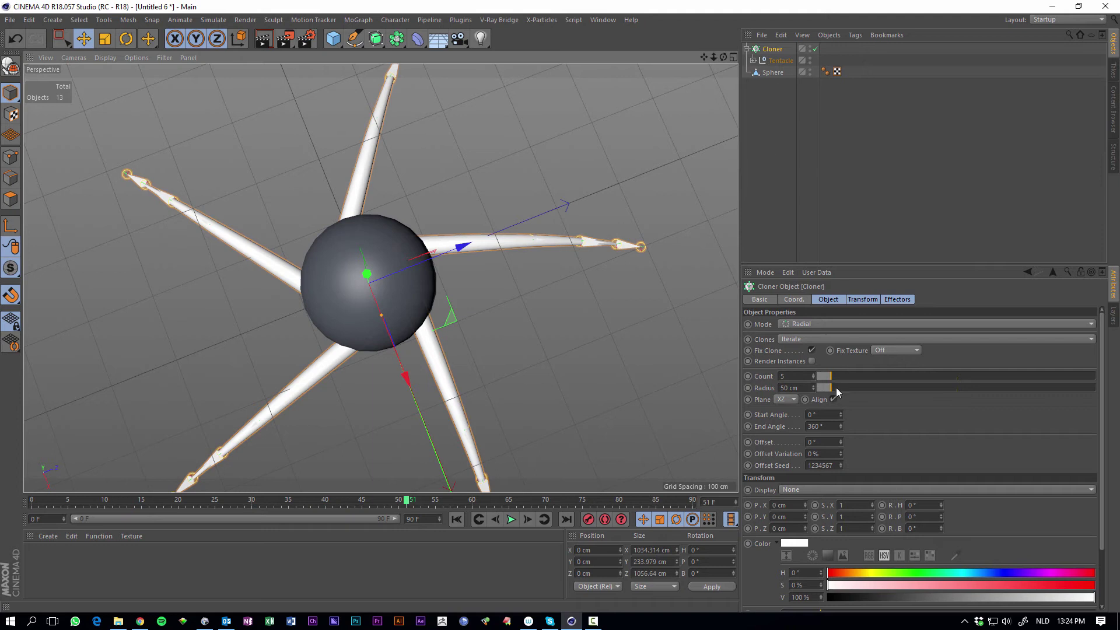
Step: Set the Cloner's radius to 0 cm and lower it to about Y -82 cm, near the underside of the body
{"action": "mouse_move", "coordinate": [833, 388]}
{"action": "left_mouse_down"}
{"action": "mouse_move", "coordinate": [874, 390]}
{"action": "mouse_move", "coordinate": [817, 401]}
{"action": "left_mouse_up"}
{"action": "left_click_drag", "start_coordinate": [344, 292], "coordinate": [375, 236], "text": "alt"}
{"action": "middle_click_drag", "start_coordinate": [424, 279], "coordinate": [375, 220], "text": "alt"}
{"action": "left_click_drag", "start_coordinate": [374, 224], "coordinate": [327, 292], "text": "alt"}
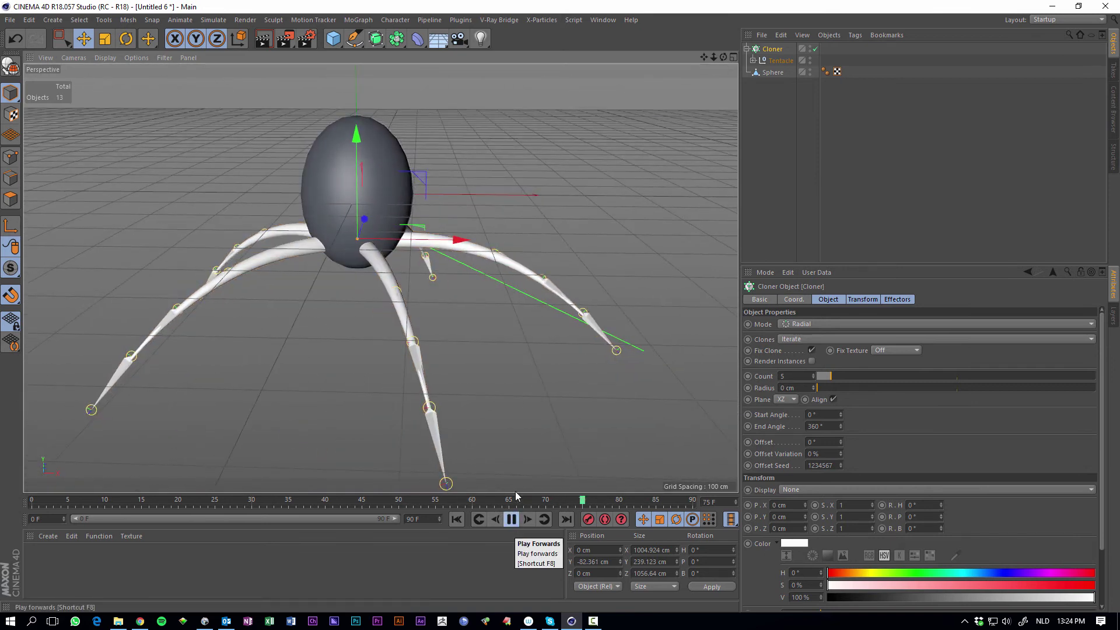
Step: Raise the Cloner slightly to about Y -79 cm during playback, and make it a child of the Sphere
{"action": "left_click", "coordinate": [511, 521]}
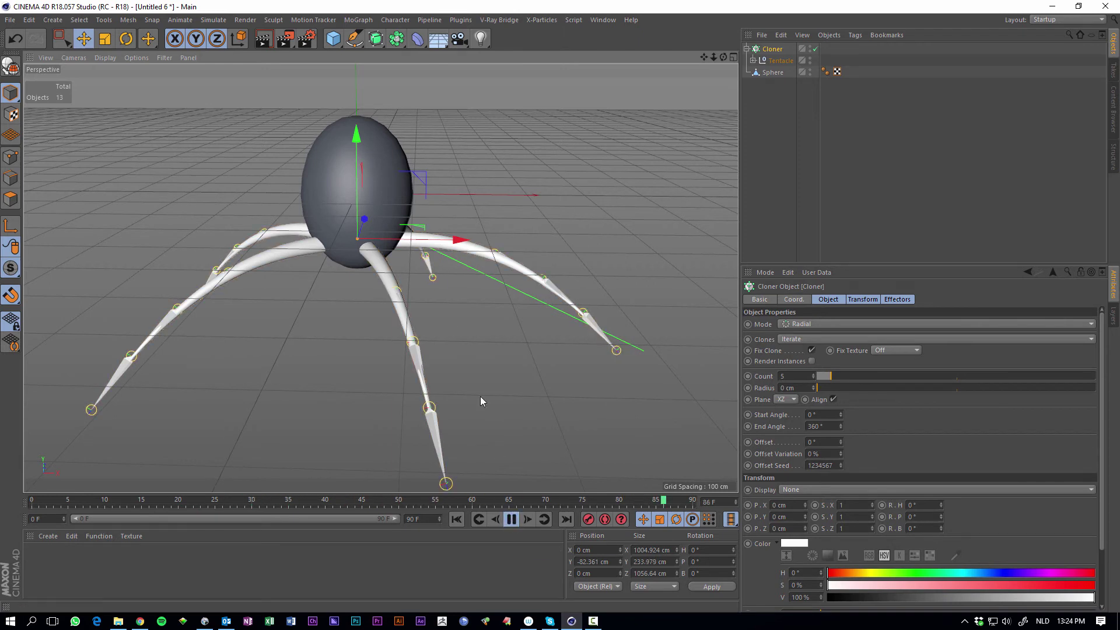
{"action": "mouse_move", "coordinate": [365, 158]}
{"action": "left_mouse_down"}
{"action": "mouse_move", "coordinate": [369, 125]}
{"action": "mouse_move", "coordinate": [370, 137]}
{"action": "left_mouse_up"}
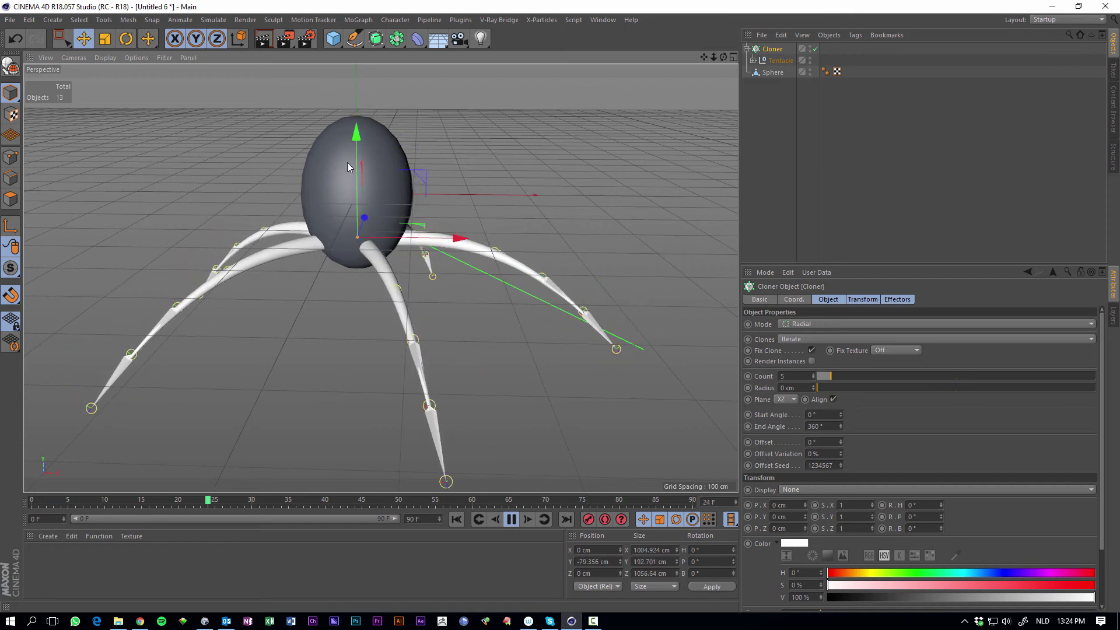
{"action": "left_click", "coordinate": [511, 520]}
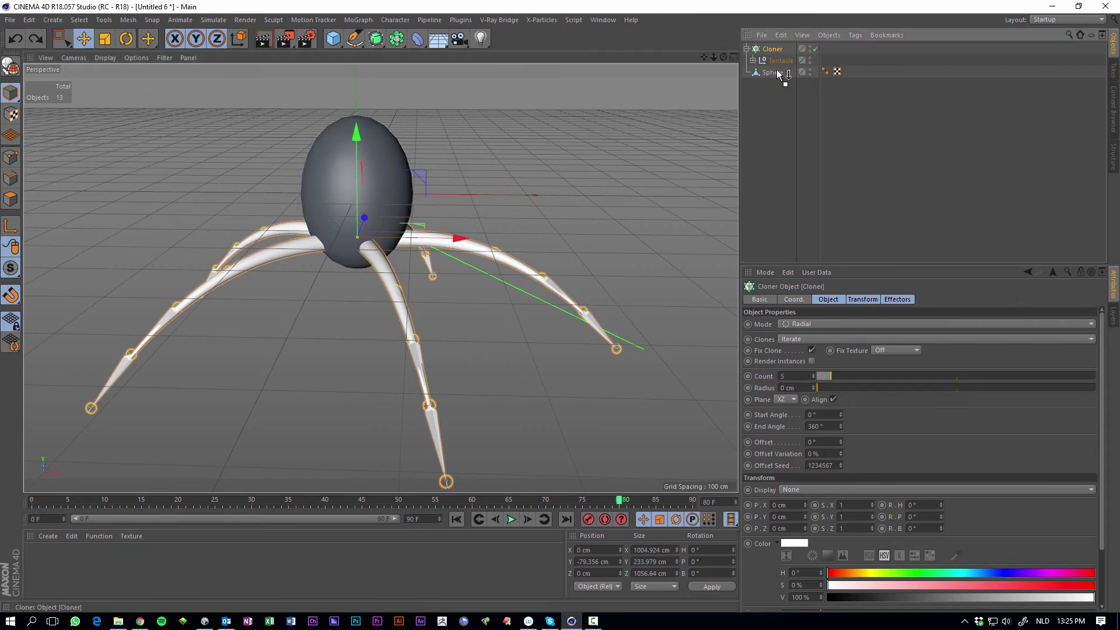
{"action": "left_click_drag", "start_coordinate": [776, 74], "coordinate": [777, 72]}
{"action": "left_click", "coordinate": [764, 50]}
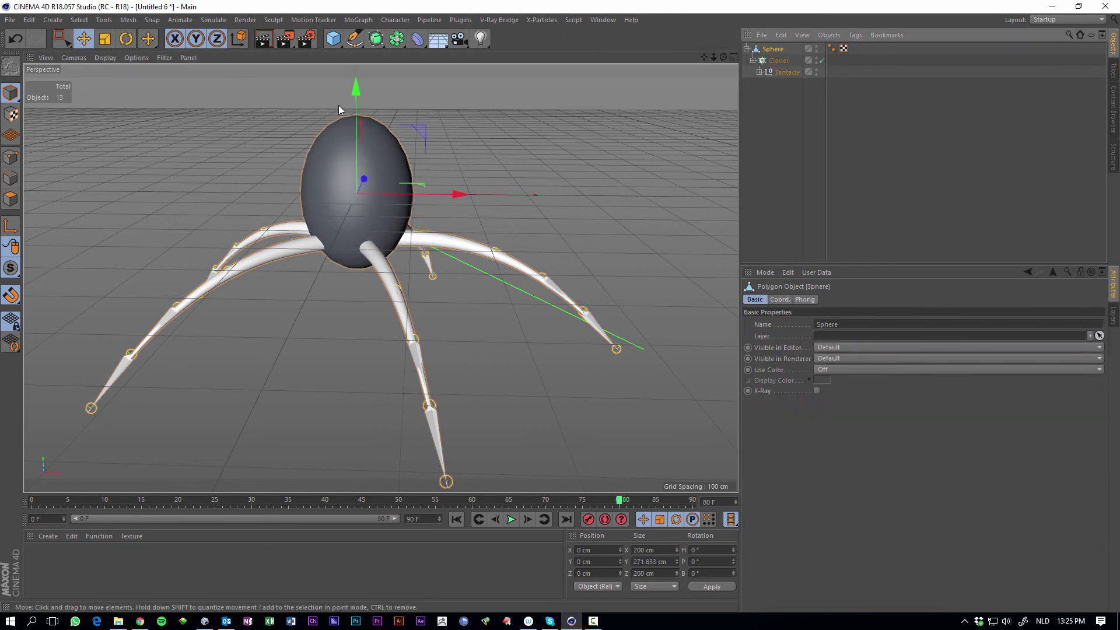
Step: Try moving and rotating the Sphere to test how the attached tentacles follow, undoing each change
{"action": "left_click_drag", "start_coordinate": [356, 110], "coordinate": [361, 146]}
{"action": "key", "text": "ctrl+z"}
{"action": "mouse_move", "coordinate": [422, 195]}
{"action": "left_mouse_down"}
{"action": "mouse_move", "coordinate": [339, 206]}
{"action": "mouse_move", "coordinate": [434, 210]}
{"action": "mouse_move", "coordinate": [411, 210]}
{"action": "left_mouse_up"}
{"action": "key", "text": "ctrl+z"}
{"action": "left_click", "coordinate": [128, 42]}
{"action": "key", "text": "ctrl+z"}
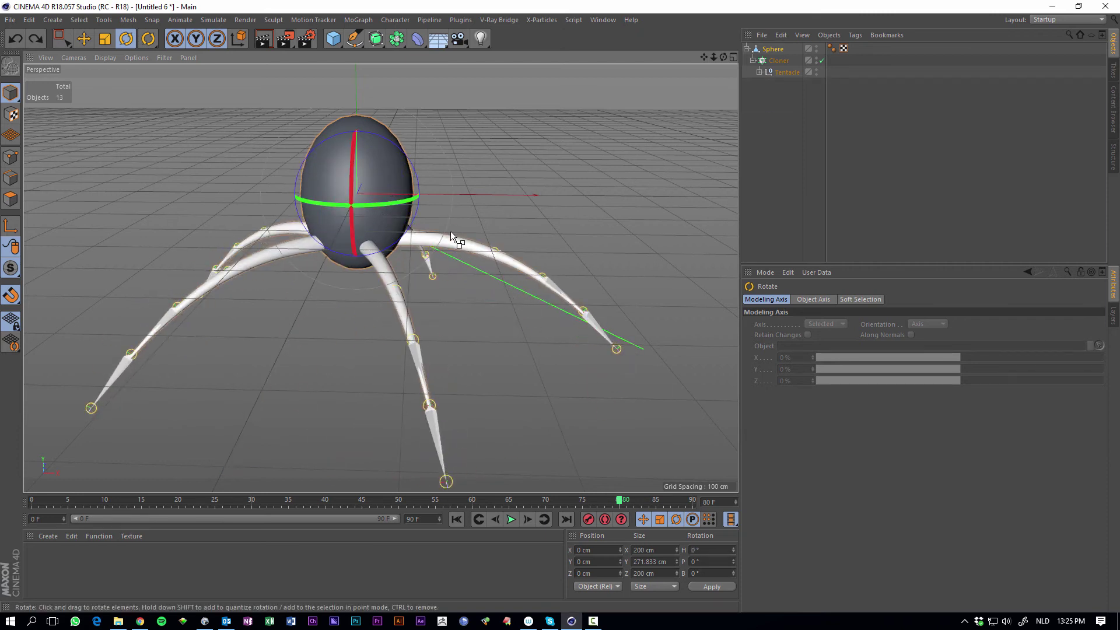
Step: Create a new material and open it for editing
{"action": "left_click", "coordinate": [159, 559]}
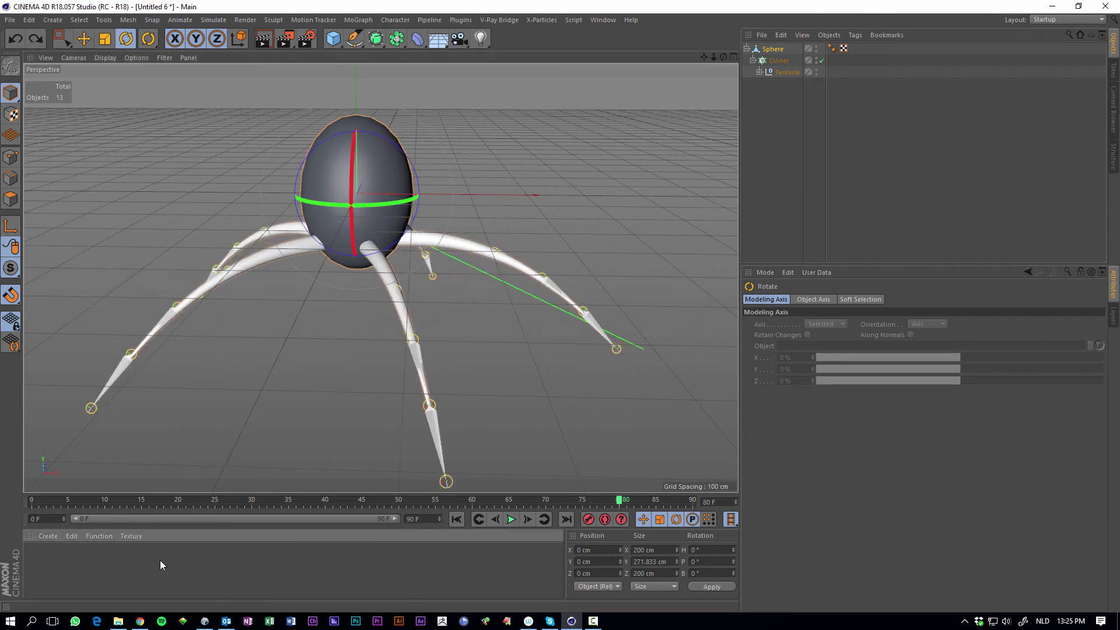
{"action": "left_click", "coordinate": [49, 536]}
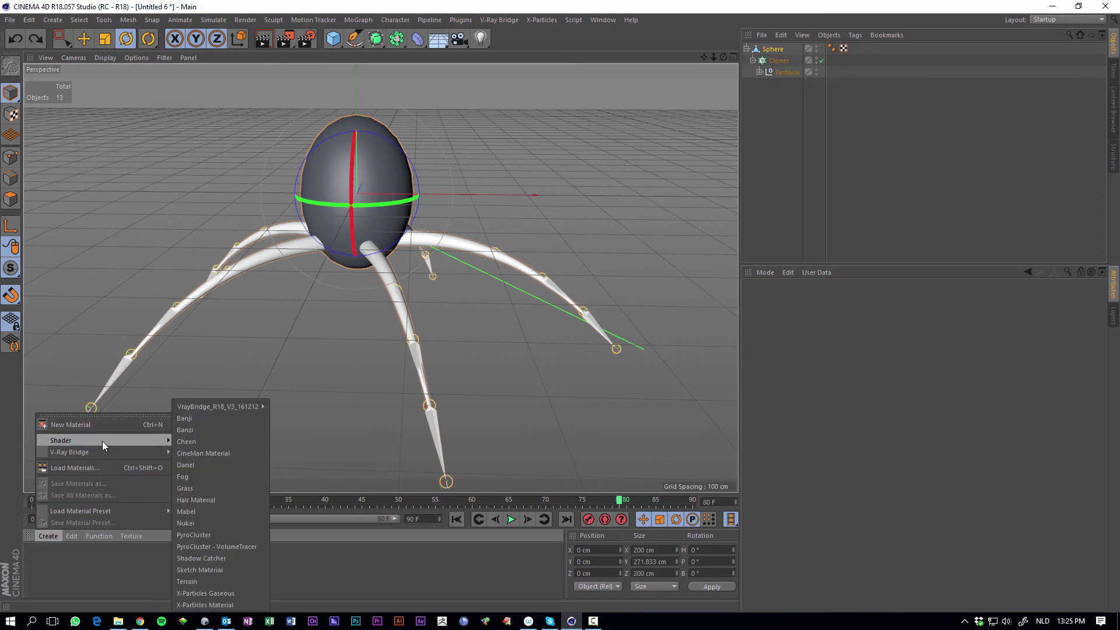
{"action": "left_click", "coordinate": [106, 425]}
{"action": "double_click", "coordinate": [36, 557]}
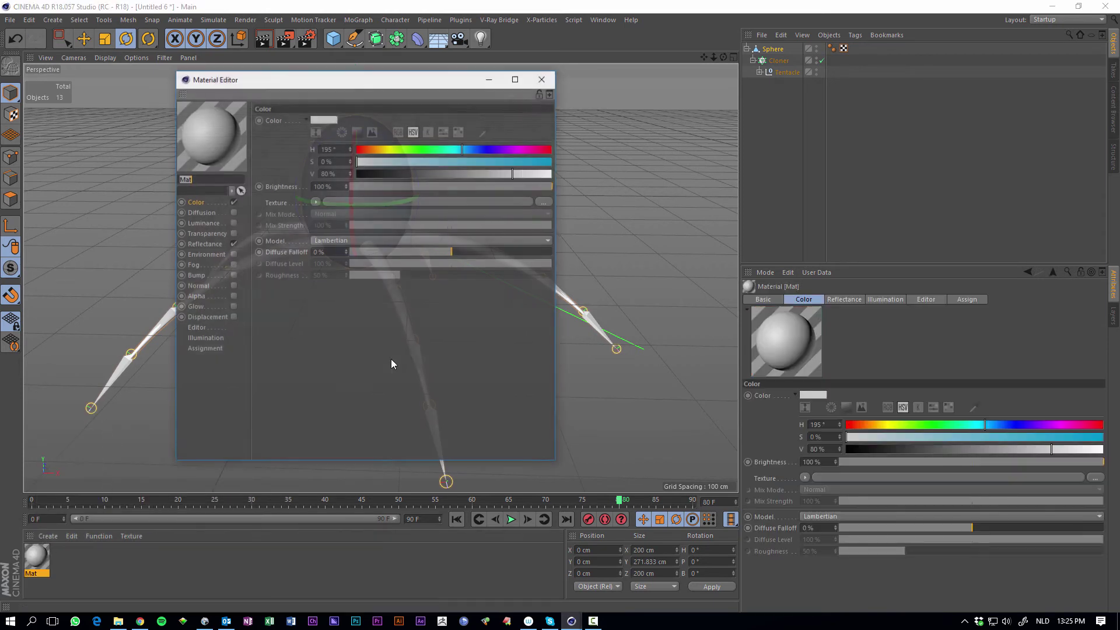
Step: Set the material's color to blue with H 197°, S 96% and V 74%, and apply it to the Sphere
{"action": "left_click_drag", "start_coordinate": [513, 149], "coordinate": [472, 154]}
{"action": "left_click", "coordinate": [528, 162]}
{"action": "left_click", "coordinate": [530, 161]}
{"action": "left_click", "coordinate": [502, 173]}
{"action": "left_click", "coordinate": [464, 149]}
{"action": "left_click", "coordinate": [542, 78]}
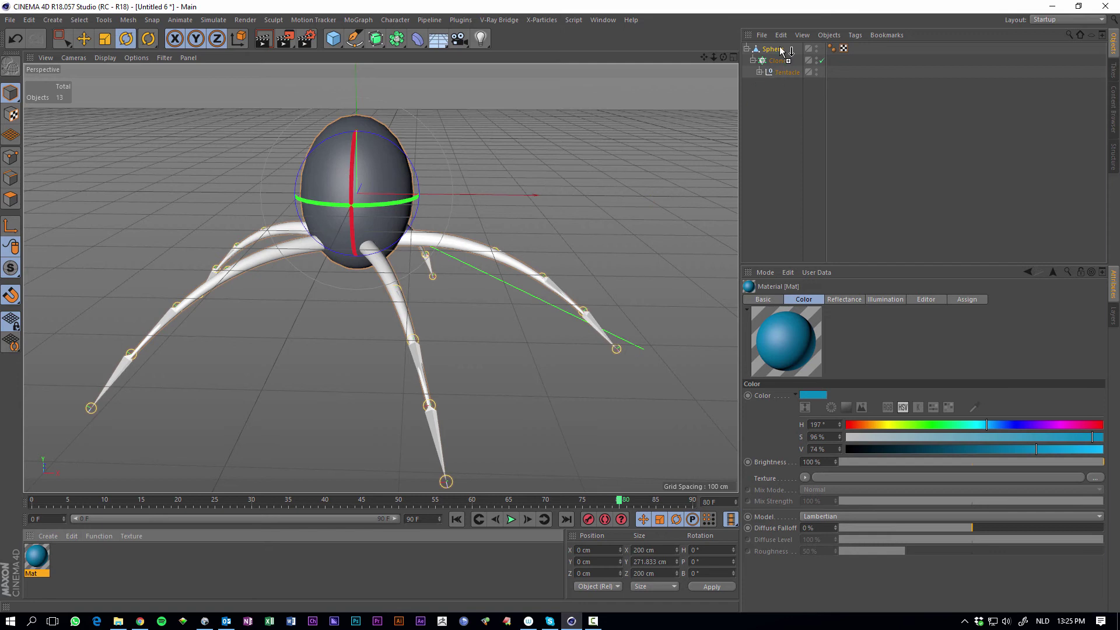
{"action": "left_click_drag", "start_coordinate": [781, 51], "coordinate": [781, 52]}
{"action": "left_click", "coordinate": [592, 200]}
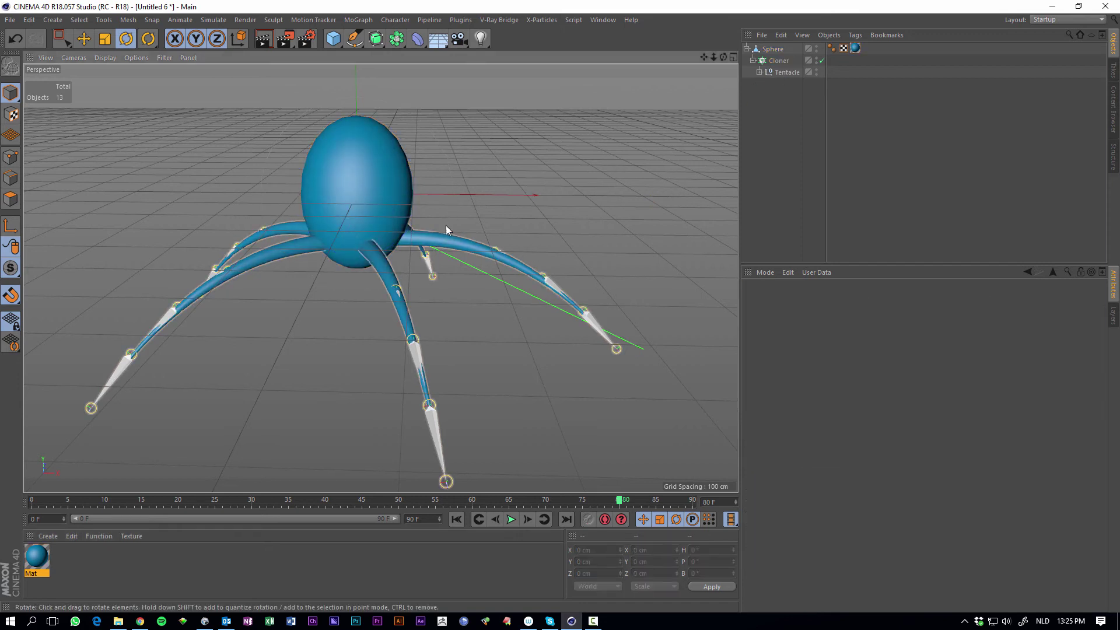
Step: Expand the Tentacle hierarchy, select Joint.1 through Joint.6 and set their bone display to None
{"action": "left_click_drag", "start_coordinate": [449, 223], "coordinate": [416, 325], "text": "alt"}
{"action": "left_click_drag", "start_coordinate": [429, 366], "coordinate": [484, 245], "text": "alt"}
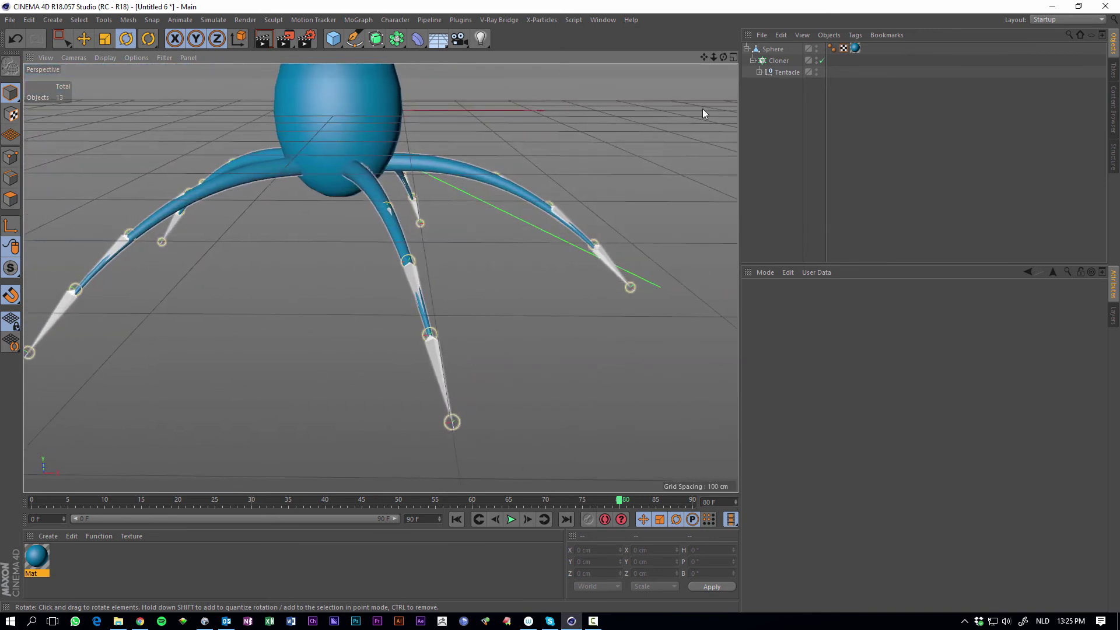
{"action": "left_click", "coordinate": [759, 72]}
{"action": "left_click", "coordinate": [766, 84]}
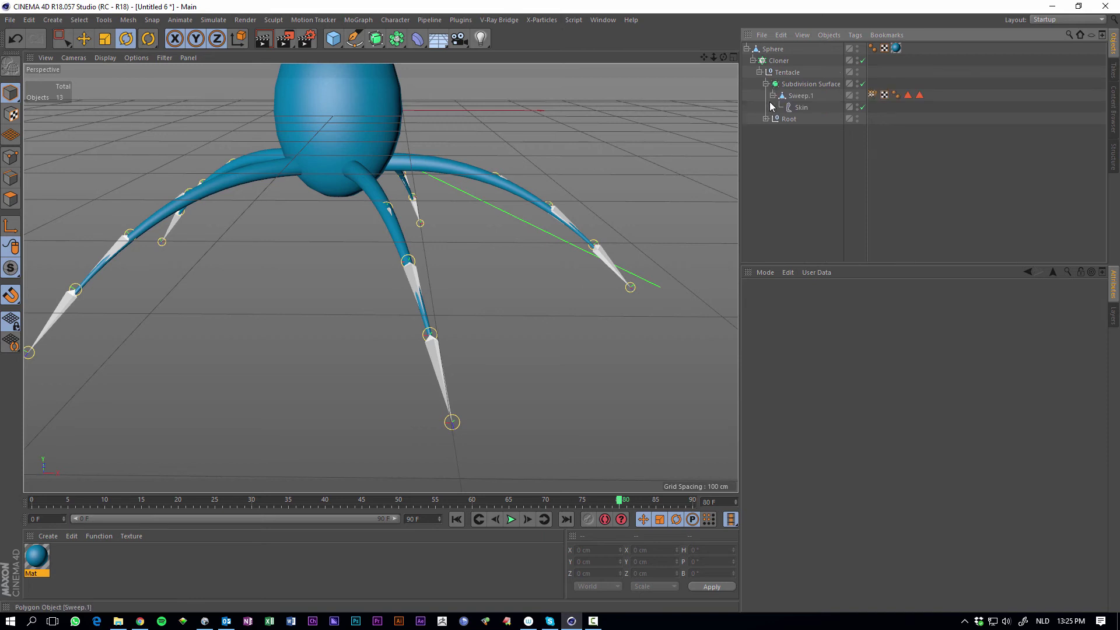
{"action": "left_click", "coordinate": [766, 119]}
{"action": "left_click", "coordinate": [831, 189], "text": "shift"}
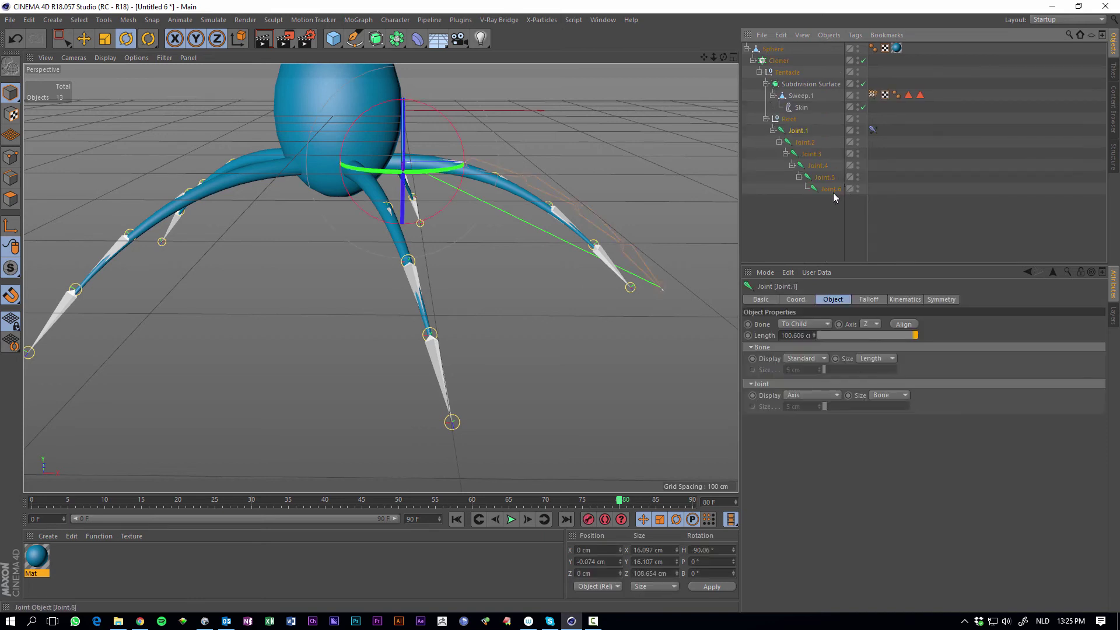
{"action": "left_click", "coordinate": [807, 363]}
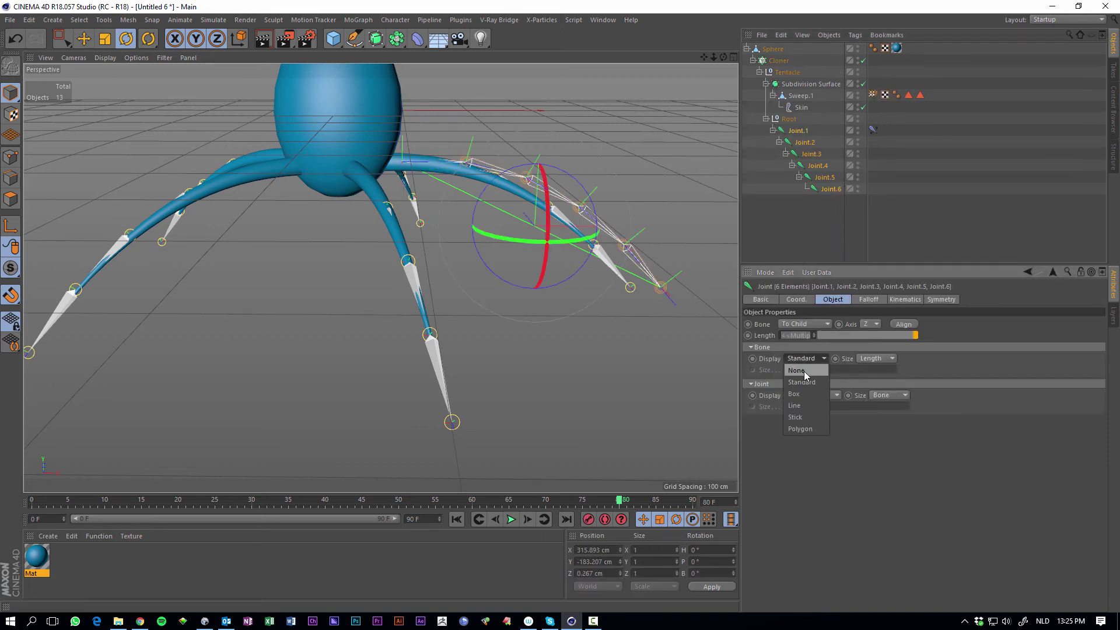
{"action": "left_click", "coordinate": [800, 371]}
{"action": "left_click", "coordinate": [510, 351]}
Step: Check the blue creature during playback and set the Cloner's count to 8
{"action": "scroll", "coordinate": [476, 198], "scroll_direction": "down", "scroll_amount": 4}
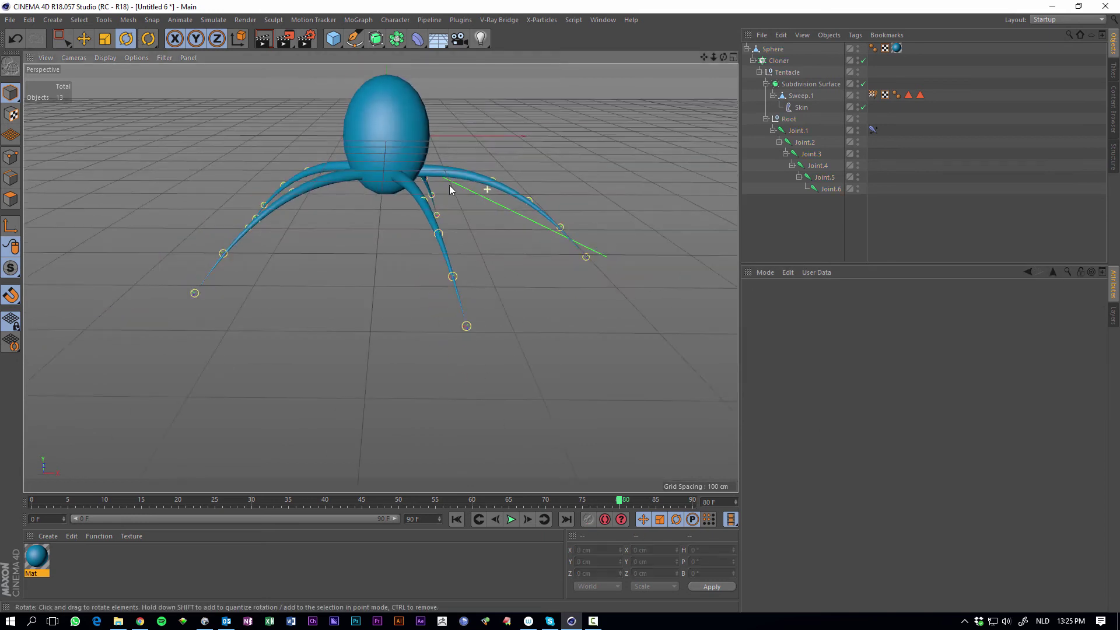
{"action": "middle_click_drag", "start_coordinate": [465, 175], "coordinate": [435, 292], "text": "alt"}
{"action": "left_click", "coordinate": [510, 519]}
{"action": "left_click_drag", "start_coordinate": [391, 178], "coordinate": [338, 222], "text": "alt"}
{"action": "middle_click_drag", "start_coordinate": [389, 177], "coordinate": [338, 248], "text": "alt"}
{"action": "left_click_drag", "start_coordinate": [337, 249], "coordinate": [308, 181], "text": "alt"}
{"action": "left_click", "coordinate": [778, 61]}
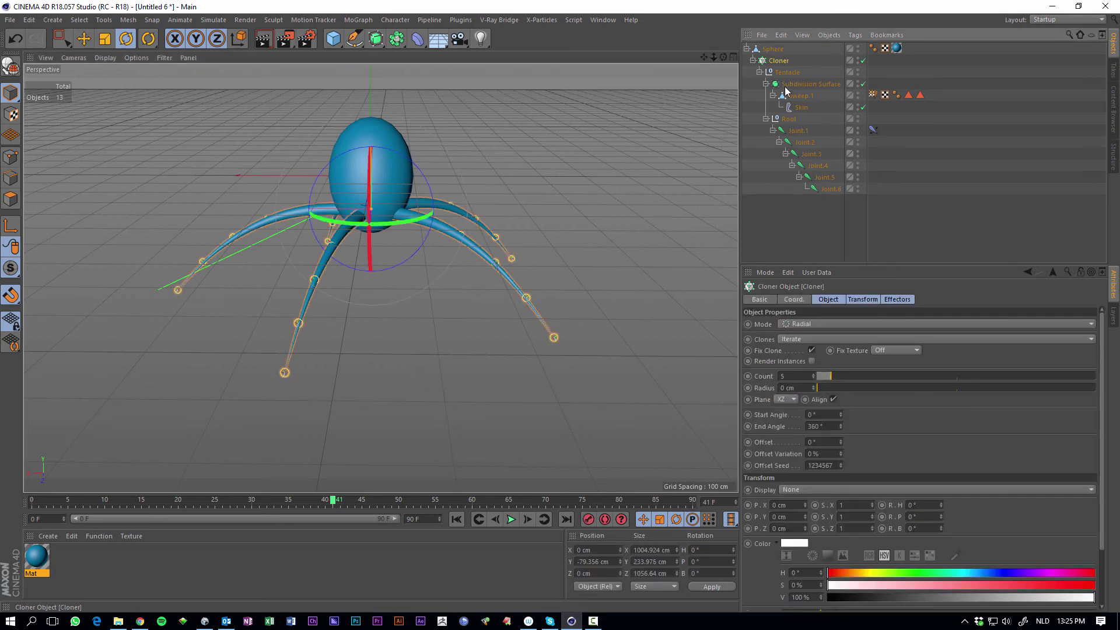
{"action": "mouse_move", "coordinate": [831, 376]}
{"action": "left_mouse_down"}
{"action": "mouse_move", "coordinate": [923, 374]}
{"action": "mouse_move", "coordinate": [841, 381]}
{"action": "left_mouse_up"}
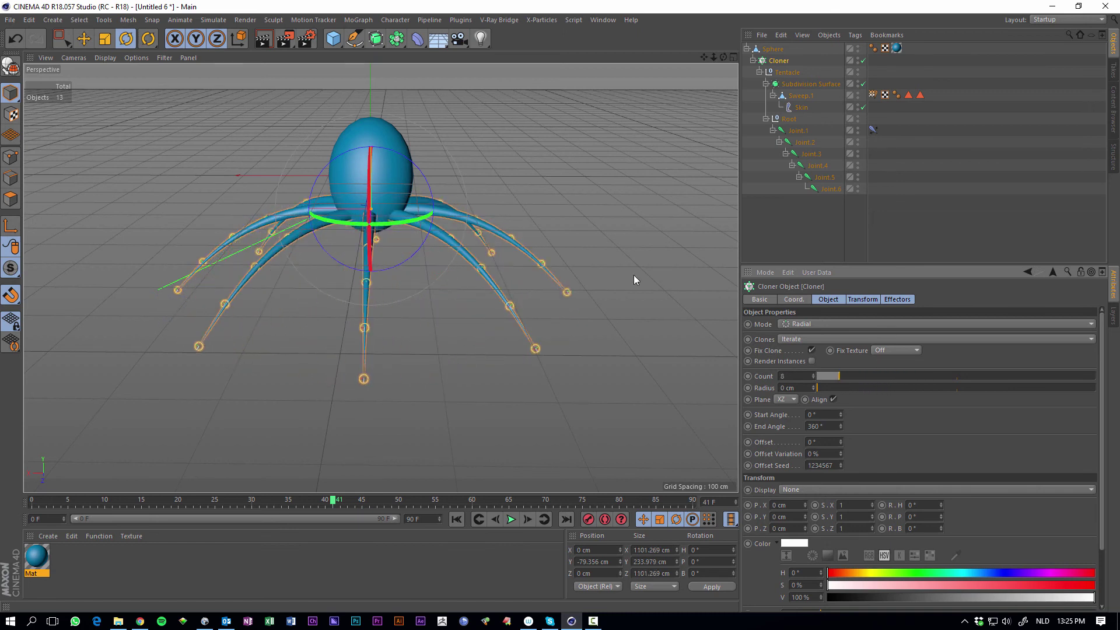
Step: Set the Cloner's transform rotation R.B to 53° so the tentacles hang down below the body
{"action": "left_click_drag", "start_coordinate": [392, 214], "coordinate": [433, 211], "text": "alt"}
{"action": "left_click", "coordinate": [863, 300]}
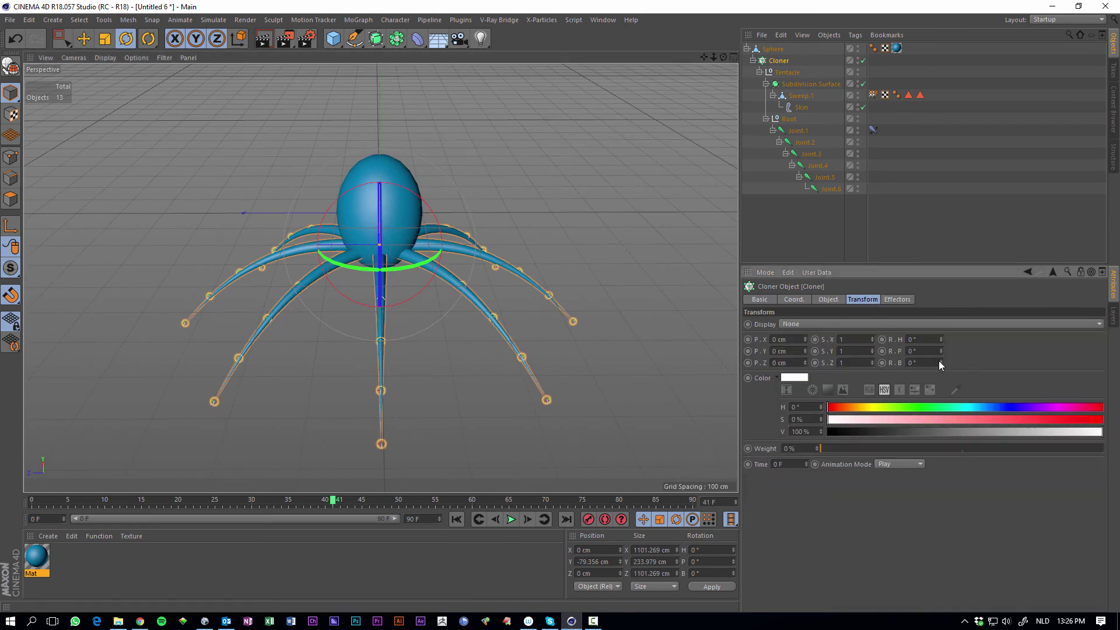
{"action": "left_click_drag", "start_coordinate": [939, 361], "coordinate": [993, 360]}
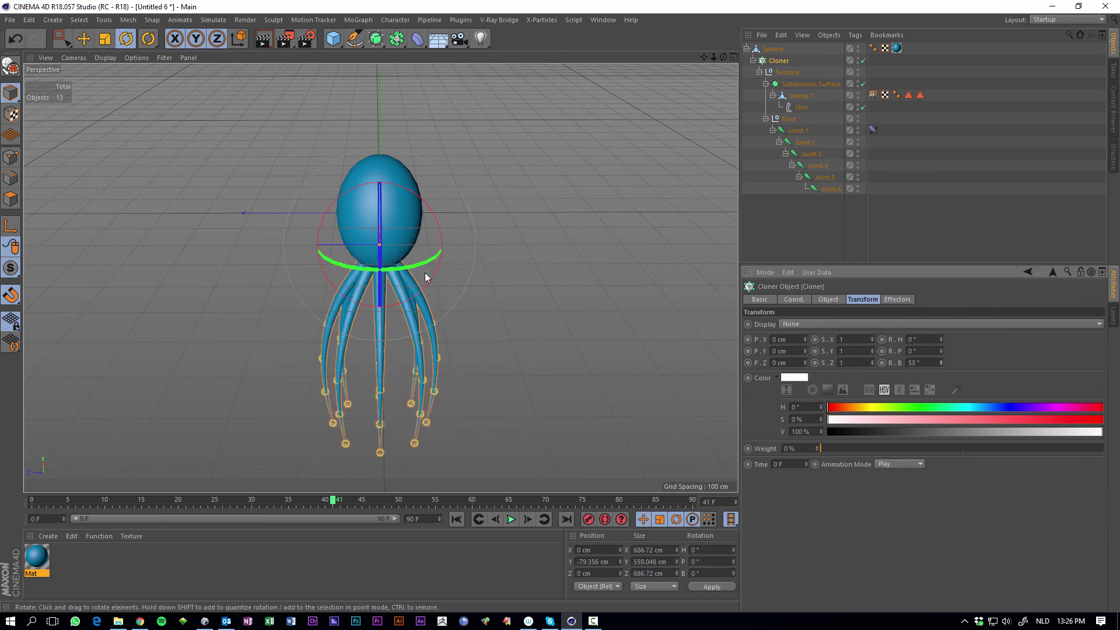
Step: Play the animation and move the Sphere freehand to test how the hanging tentacles react
{"action": "left_click_drag", "start_coordinate": [410, 233], "coordinate": [453, 172], "text": "alt"}
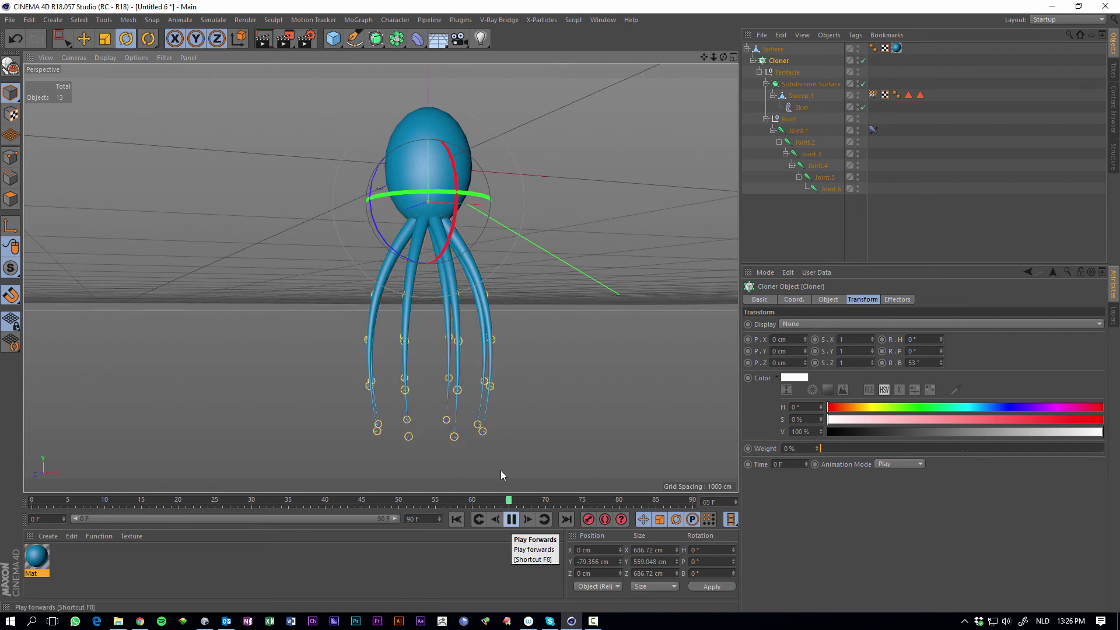
{"action": "left_click", "coordinate": [85, 40]}
{"action": "left_click", "coordinate": [772, 50]}
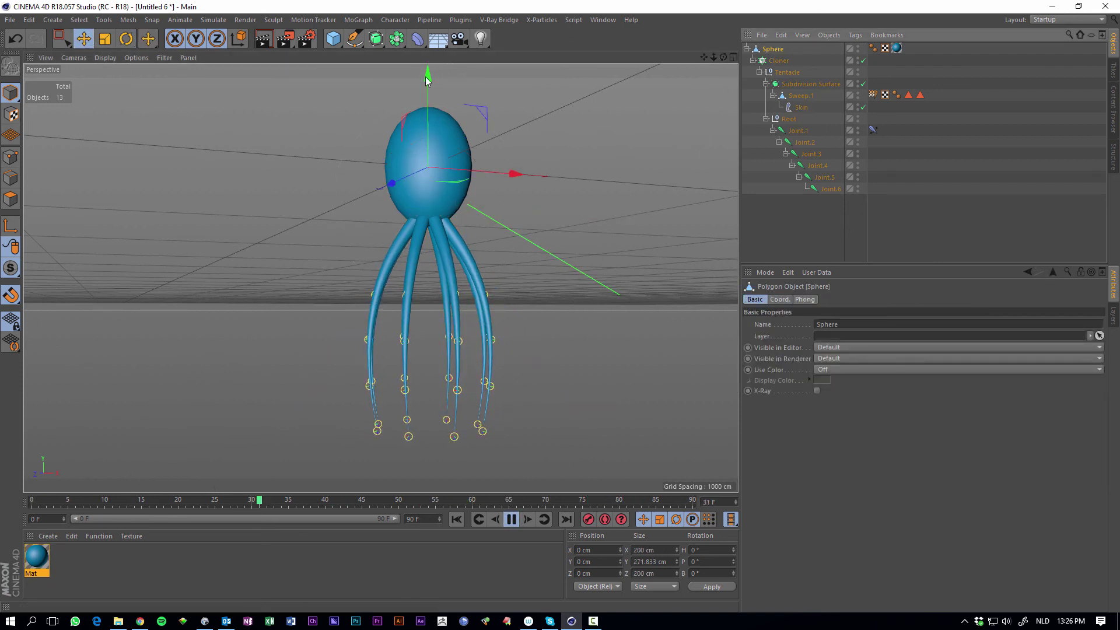
{"action": "mouse_move", "coordinate": [427, 167]}
{"action": "left_mouse_down"}
{"action": "mouse_move", "coordinate": [421, 126]}
{"action": "mouse_move", "coordinate": [419, 210]}
{"action": "mouse_move", "coordinate": [432, 211]}
{"action": "mouse_move", "coordinate": [369, 197]}
{"action": "mouse_move", "coordinate": [393, 179]}
{"action": "mouse_move", "coordinate": [418, 179]}
{"action": "left_mouse_up"}
{"action": "left_click", "coordinate": [511, 519]}
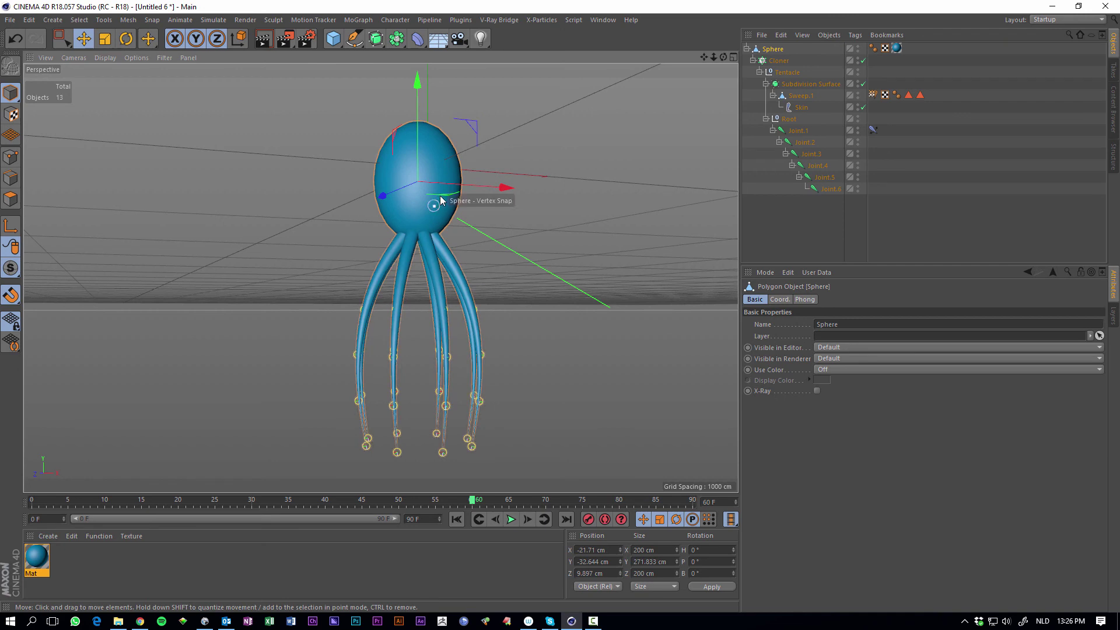
Step: Set the drag in the dynamics of Joint.1's IK tag to 70%
{"action": "left_click", "coordinate": [872, 129]}
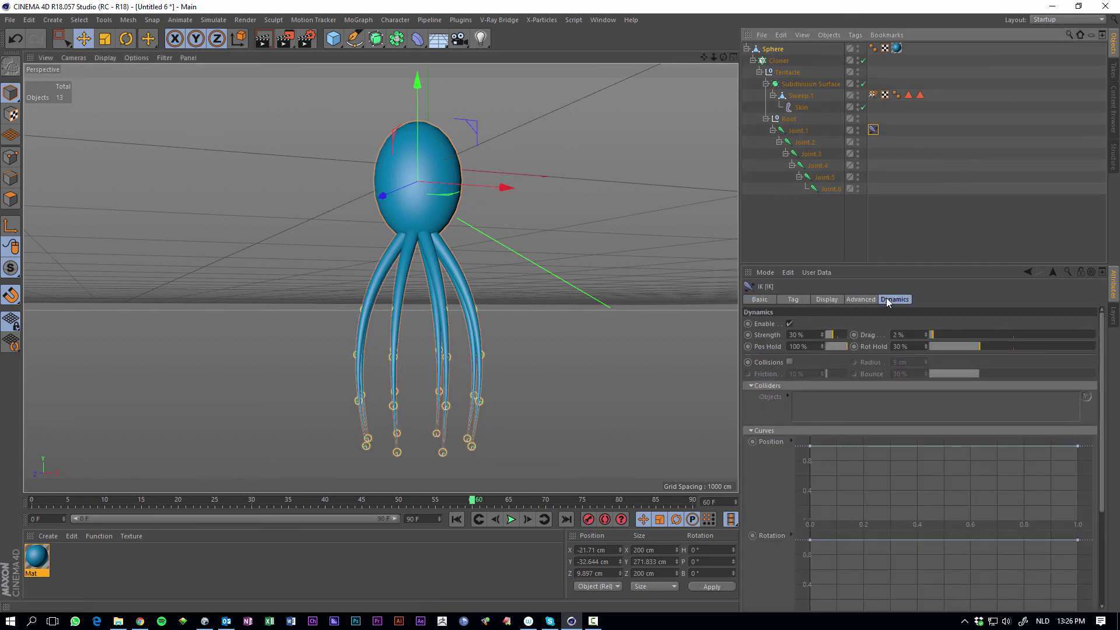
{"action": "double_click", "coordinate": [913, 336]}
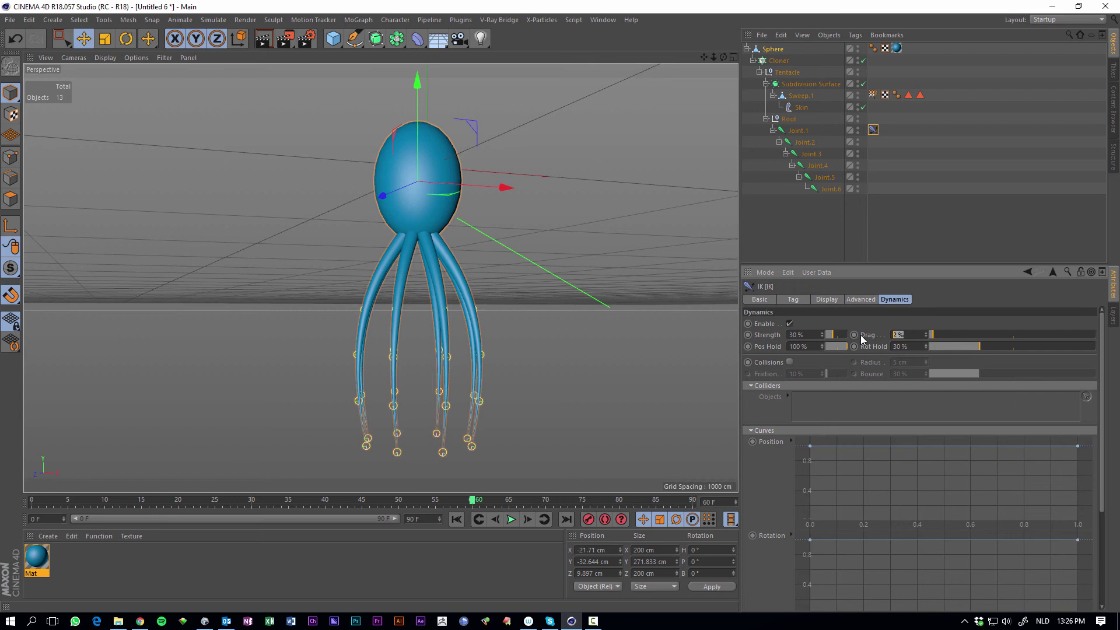
{"action": "type", "text": "70"}
{"action": "key", "text": "Return"}
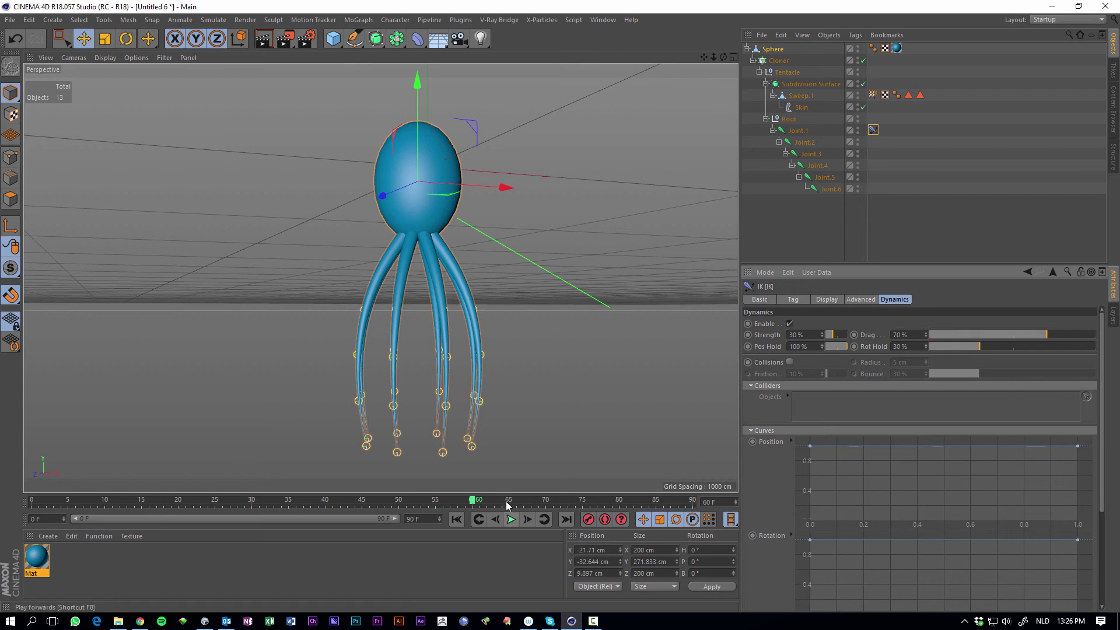
Step: Move the Sphere to about X -9, Y -13, Z 3 cm to test the damped tentacles, undoing a trial rotation
{"action": "mouse_move", "coordinate": [417, 83]}
{"action": "left_mouse_down"}
{"action": "mouse_move", "coordinate": [424, 137]}
{"action": "mouse_move", "coordinate": [422, 78]}
{"action": "left_mouse_up"}
{"action": "mouse_move", "coordinate": [412, 193]}
{"action": "left_mouse_down"}
{"action": "mouse_move", "coordinate": [422, 151]}
{"action": "mouse_move", "coordinate": [369, 165]}
{"action": "mouse_move", "coordinate": [493, 175]}
{"action": "mouse_move", "coordinate": [380, 171]}
{"action": "mouse_move", "coordinate": [432, 169]}
{"action": "mouse_move", "coordinate": [418, 173]}
{"action": "left_mouse_up"}
{"action": "left_click", "coordinate": [126, 38]}
{"action": "key", "text": "ctrl+z"}
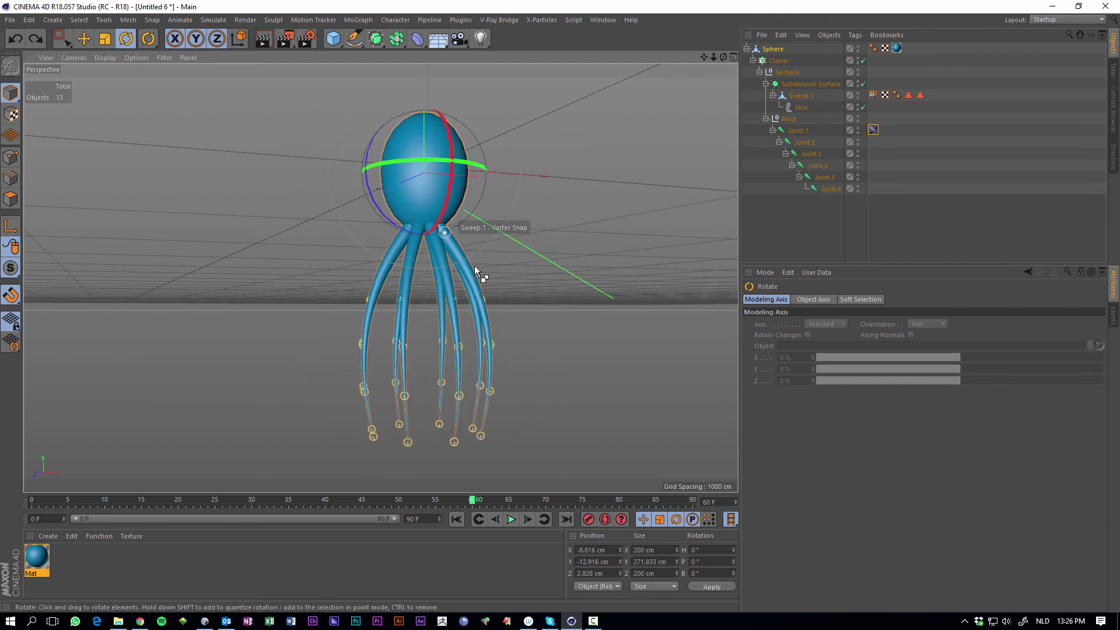
{"action": "scroll", "coordinate": [372, 217], "scroll_direction": "down", "scroll_amount": 1}
{"action": "middle_click_drag", "start_coordinate": [415, 202], "coordinate": [298, 202], "text": "alt"}
{"action": "left_click_drag", "start_coordinate": [299, 202], "coordinate": [322, 227], "text": "alt"}
{"action": "middle_click_drag", "start_coordinate": [322, 226], "coordinate": [375, 254], "text": "alt"}
{"action": "left_click", "coordinate": [507, 520]}
{"action": "left_click", "coordinate": [511, 519]}
Step: Add a Vibrate tag to the Sphere, enable position with 250 cm amplitude on every axis and frequency 0.2, and preview the motion
{"action": "left_click", "coordinate": [771, 51]}
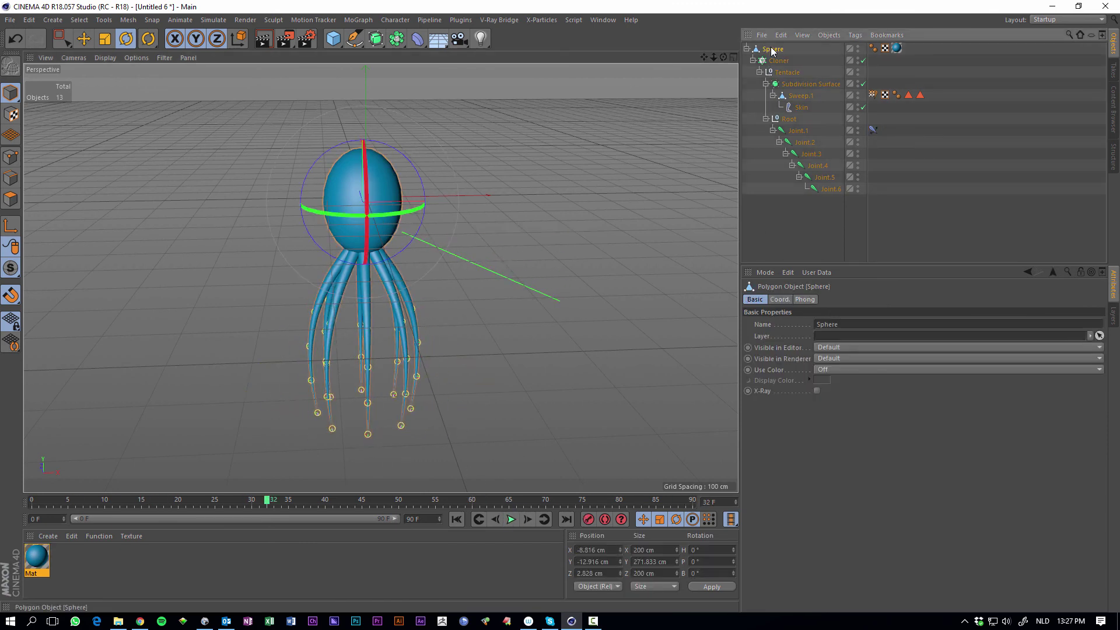
{"action": "right_click", "coordinate": [771, 52]}
{"action": "mouse_move", "coordinate": [797, 59]}
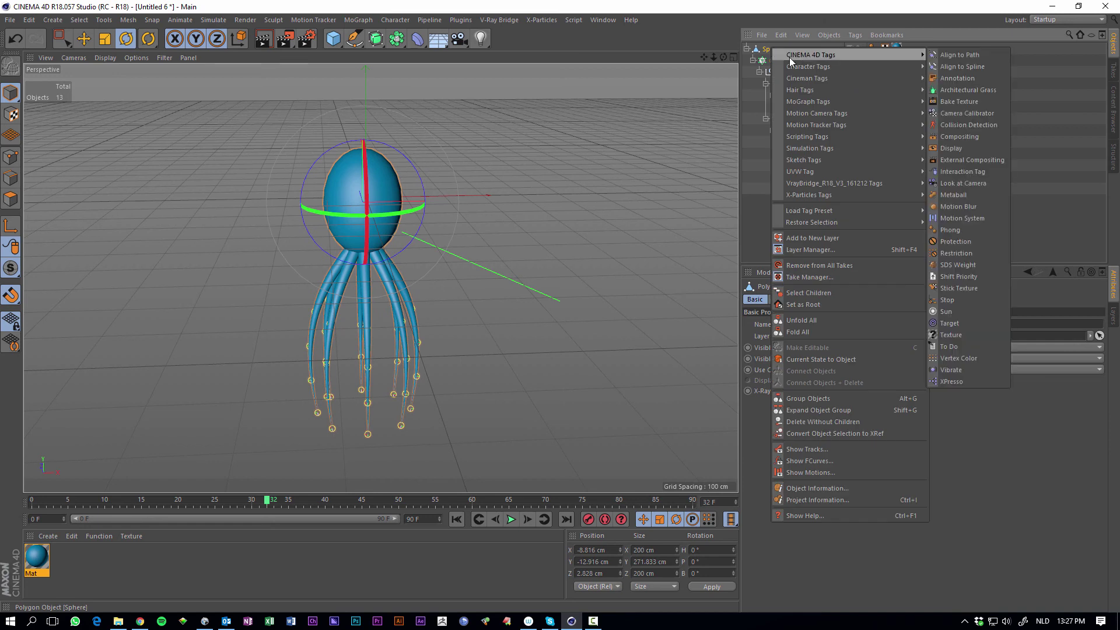
{"action": "left_click", "coordinate": [974, 367]}
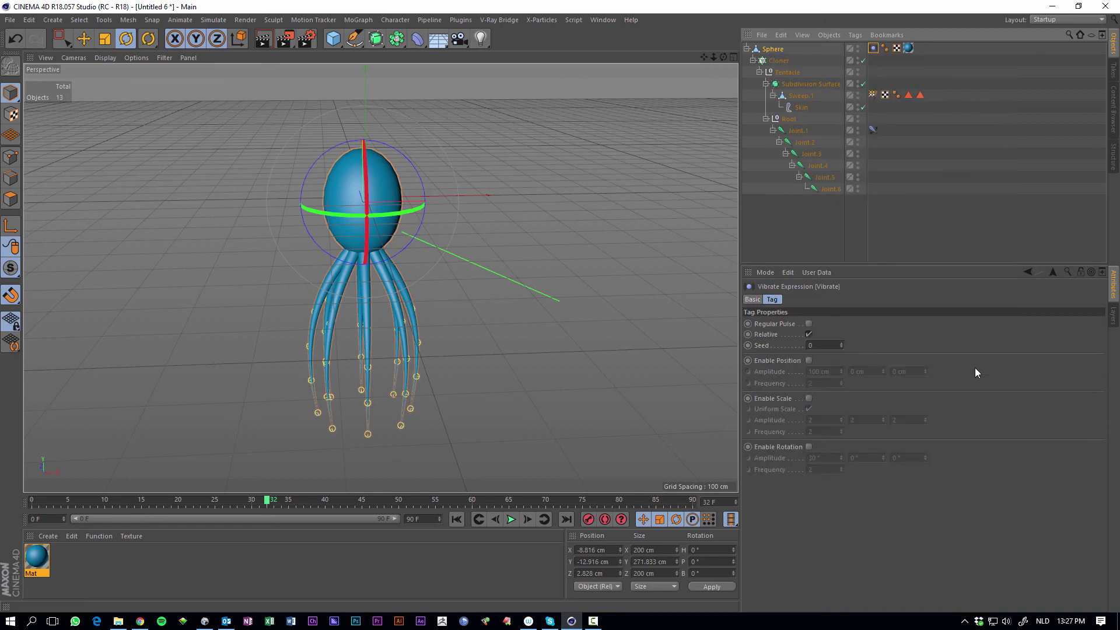
{"action": "left_click", "coordinate": [808, 360]}
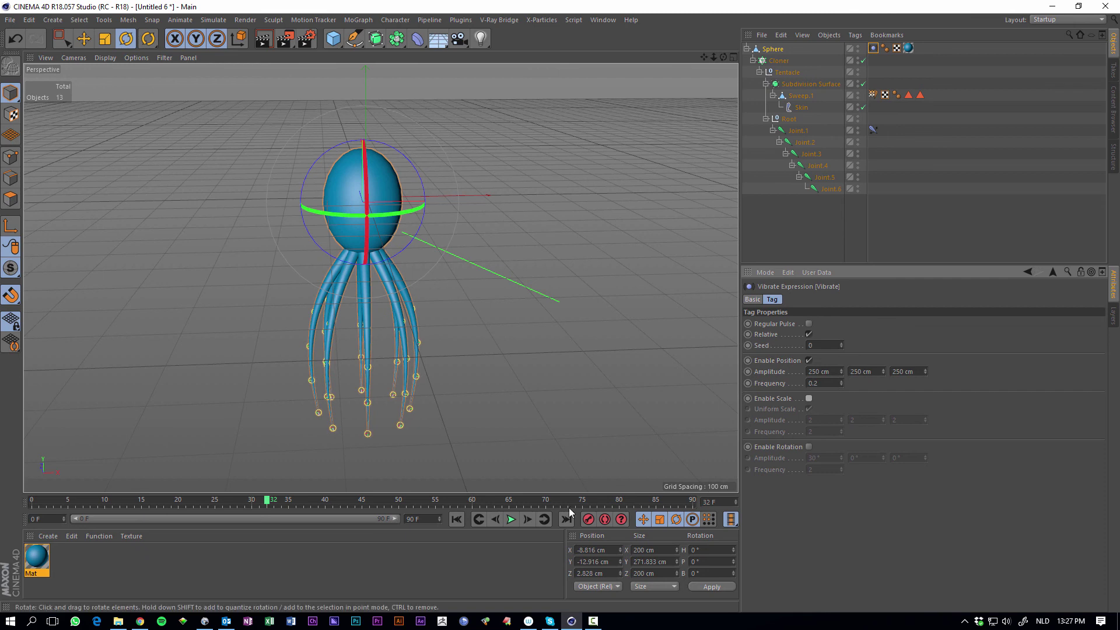
{"action": "left_click", "coordinate": [510, 519]}
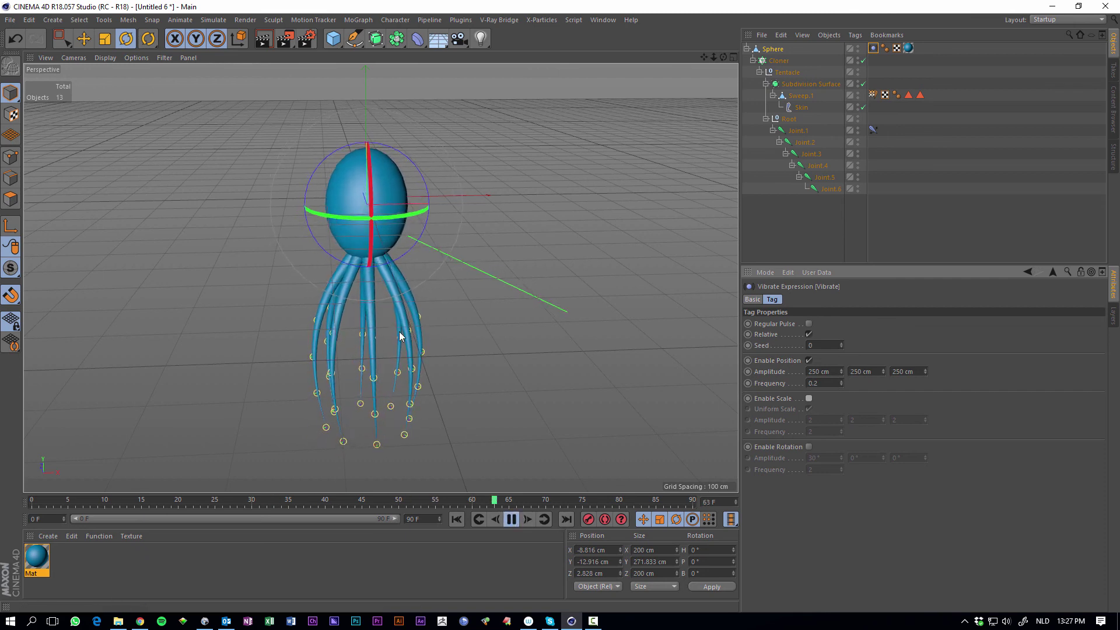
{"action": "left_click_drag", "start_coordinate": [394, 323], "coordinate": [390, 297], "text": "alt"}
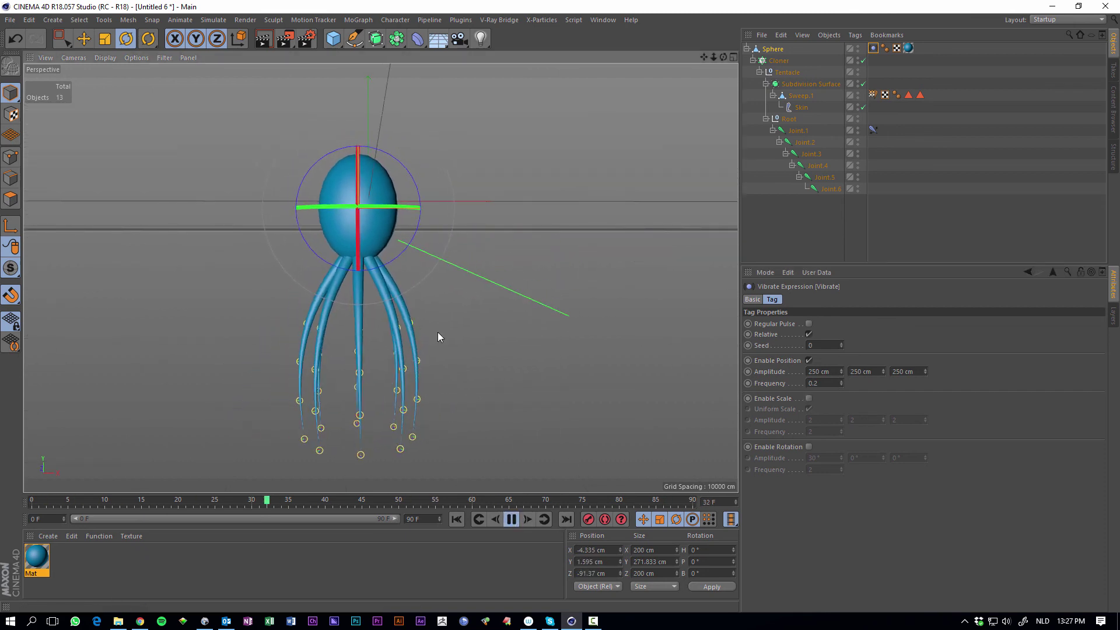
{"action": "left_click", "coordinate": [511, 519]}
Step: Extend the animation and its preview range to 500 frames, and play it from the start
{"action": "type", "text": "500"}
{"action": "key", "text": "Return"}
{"action": "left_click_drag", "start_coordinate": [143, 519], "coordinate": [411, 519]}
{"action": "left_click", "coordinate": [456, 519]}
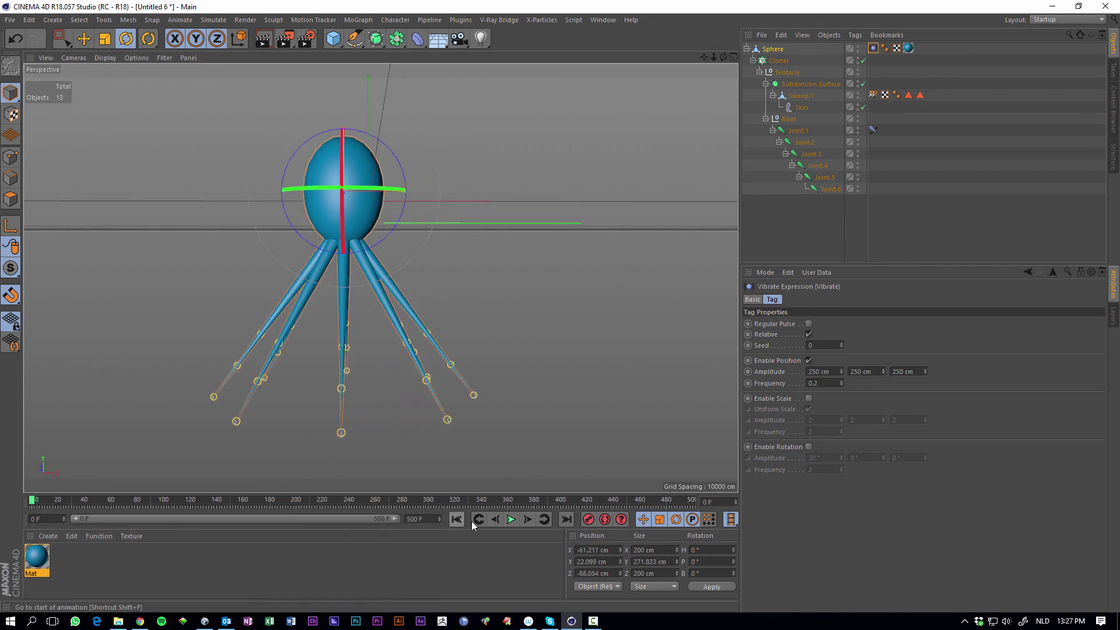
{"action": "left_click", "coordinate": [511, 519]}
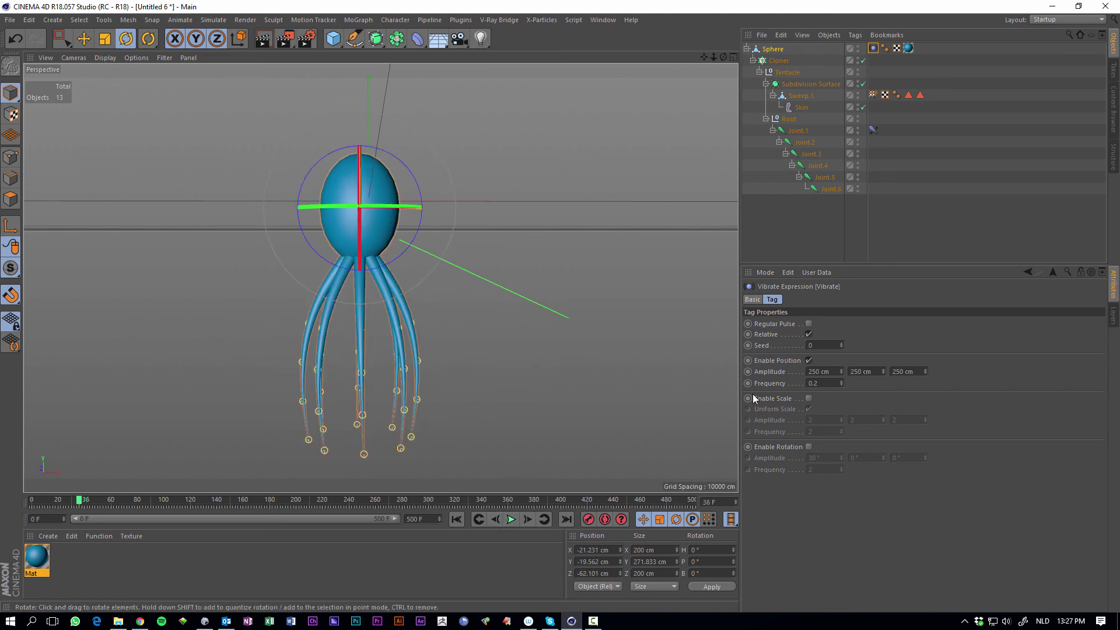
Step: Enable rotation in the Sphere's Vibrate tag with 30° amplitude on every axis and frequency 0.2, and play the animation from the start
{"action": "left_click", "coordinate": [808, 447]}
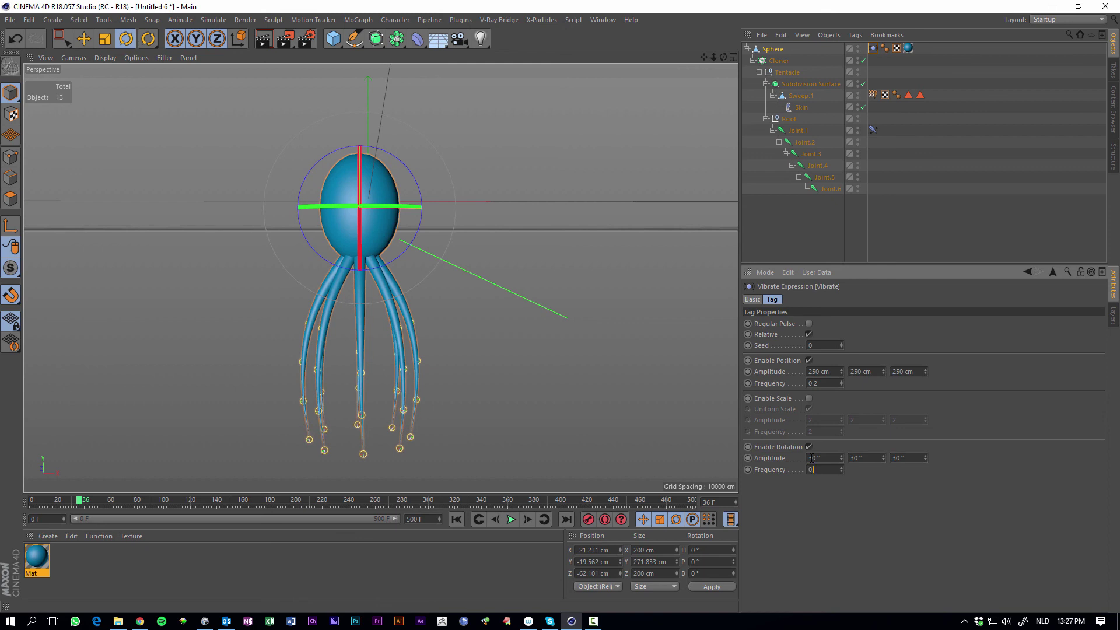
{"action": "type", "text": "2"}
{"action": "left_click", "coordinate": [456, 518]}
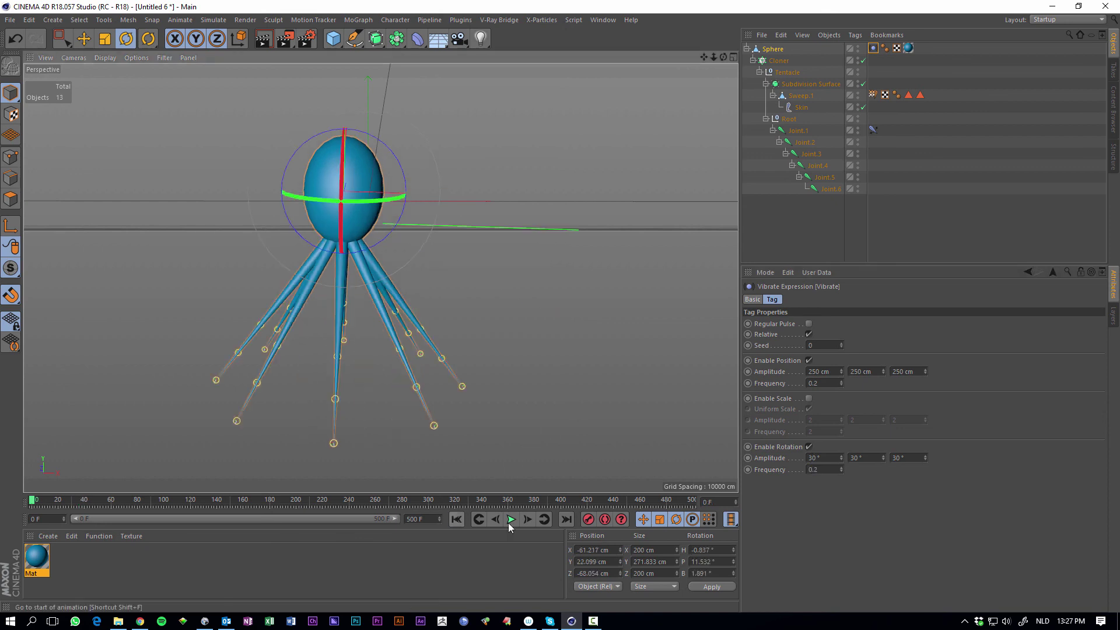
{"action": "left_click", "coordinate": [511, 518]}
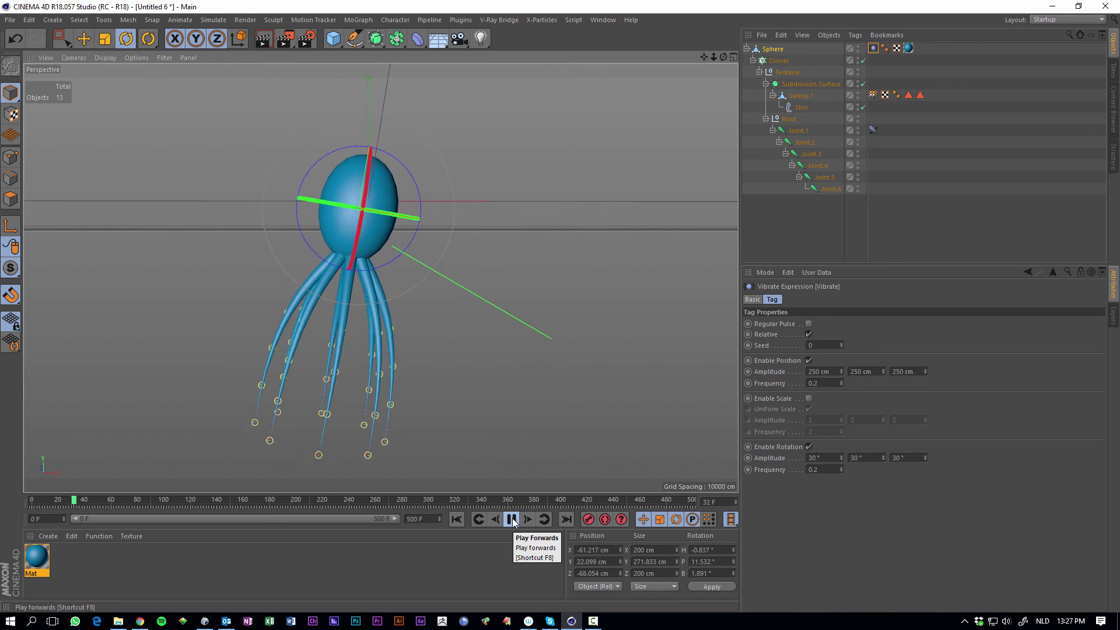
Step: Move the Sphere upward during playback to test how the tentacles follow, and stop the playback with the Rotate tool active
{"action": "left_click_drag", "start_coordinate": [383, 286], "coordinate": [278, 313], "text": "alt"}
{"action": "left_click", "coordinate": [84, 39]}
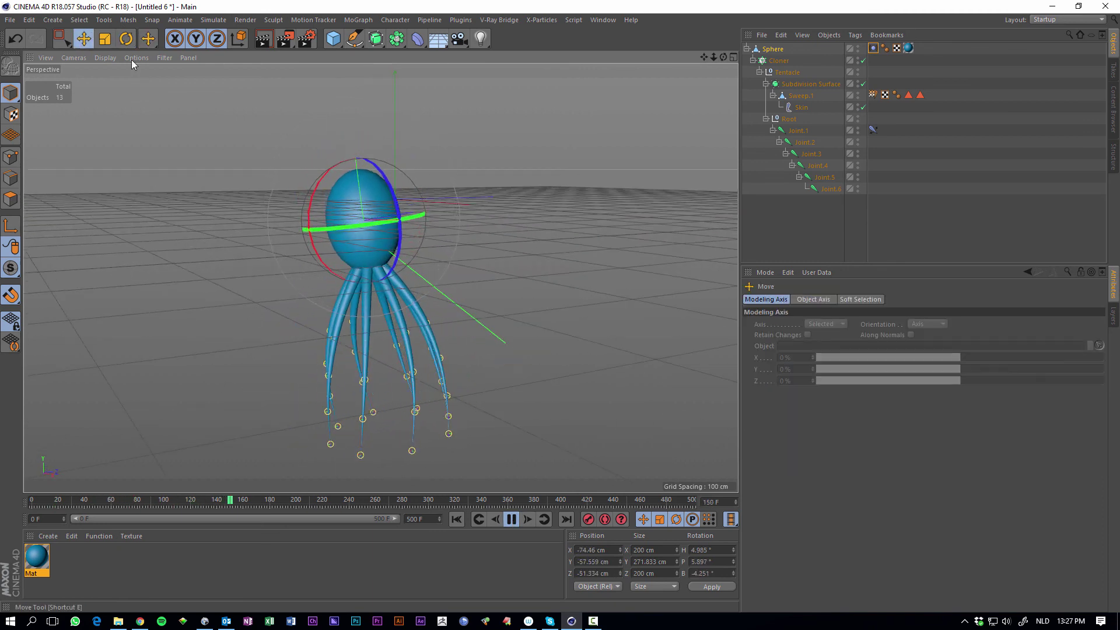
{"action": "left_click_drag", "start_coordinate": [370, 186], "coordinate": [351, 55]}
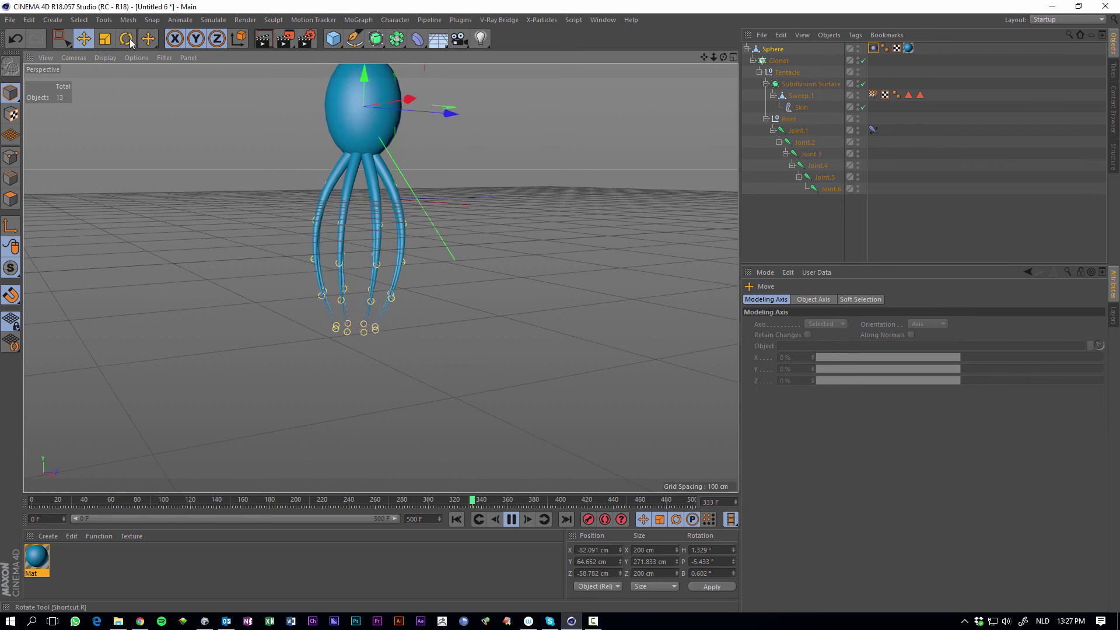
{"action": "key", "text": "r"}
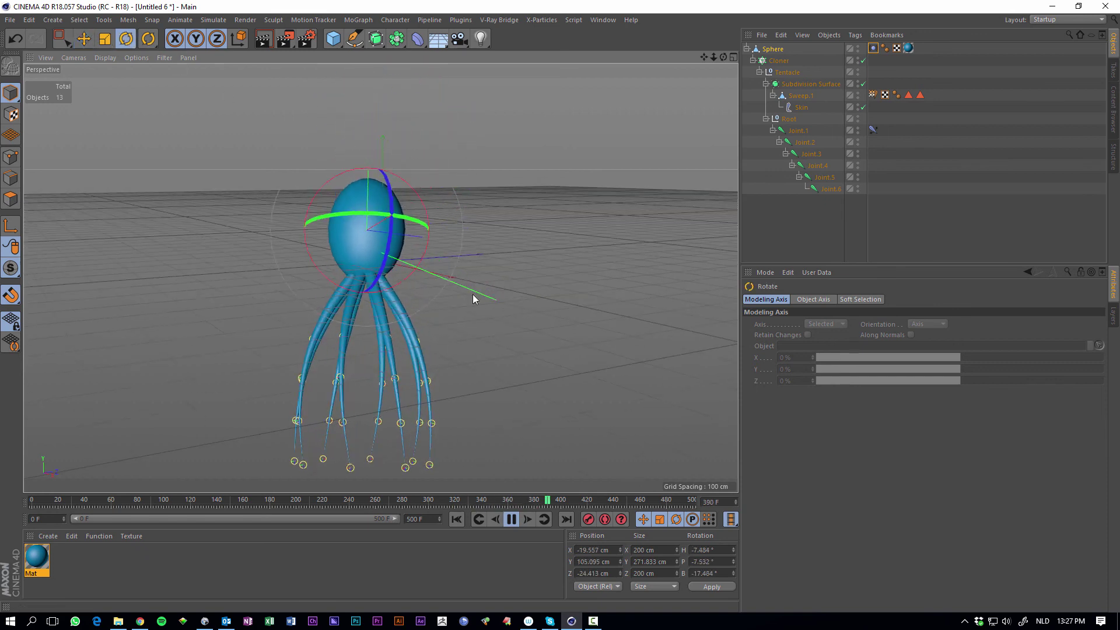
{"action": "left_click", "coordinate": [511, 519]}
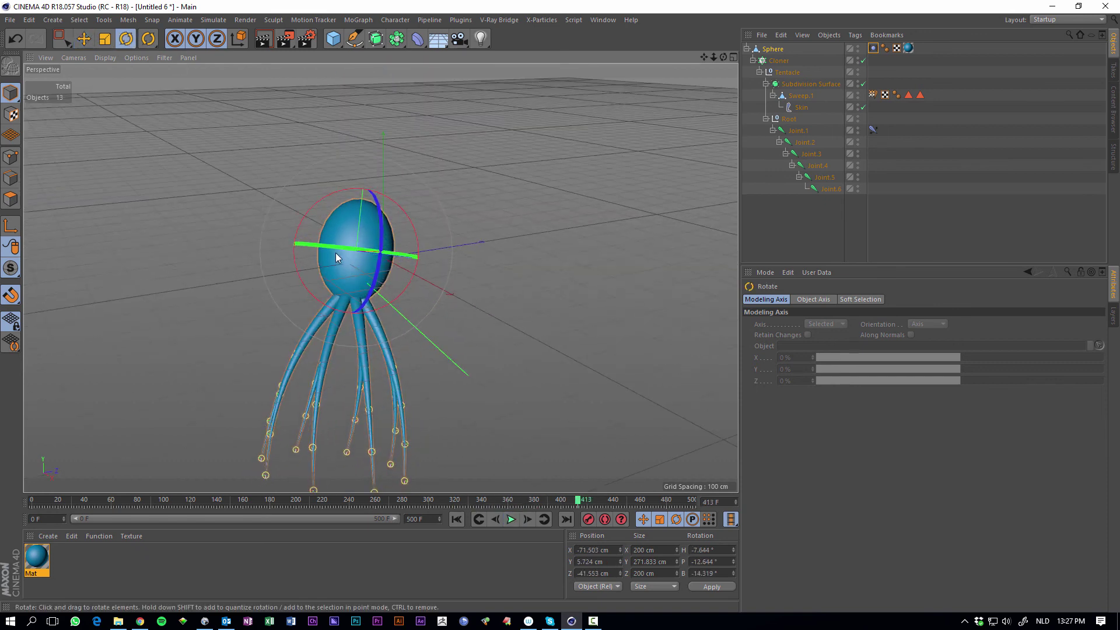
Step: Rotate the Sphere and move it downward to test the tentacles' reaction to a new orientation and position
{"action": "left_click_drag", "start_coordinate": [297, 244], "coordinate": [344, 266]}
{"action": "left_click_drag", "start_coordinate": [327, 190], "coordinate": [268, 197]}
{"action": "left_click", "coordinate": [86, 40]}
{"action": "left_click_drag", "start_coordinate": [343, 142], "coordinate": [374, 256]}
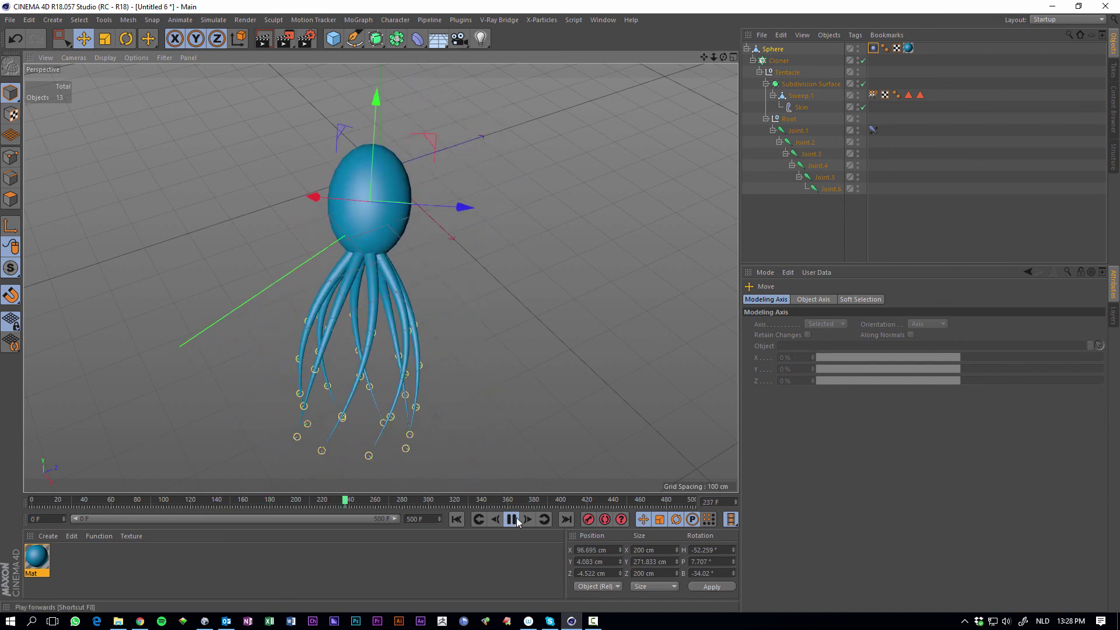